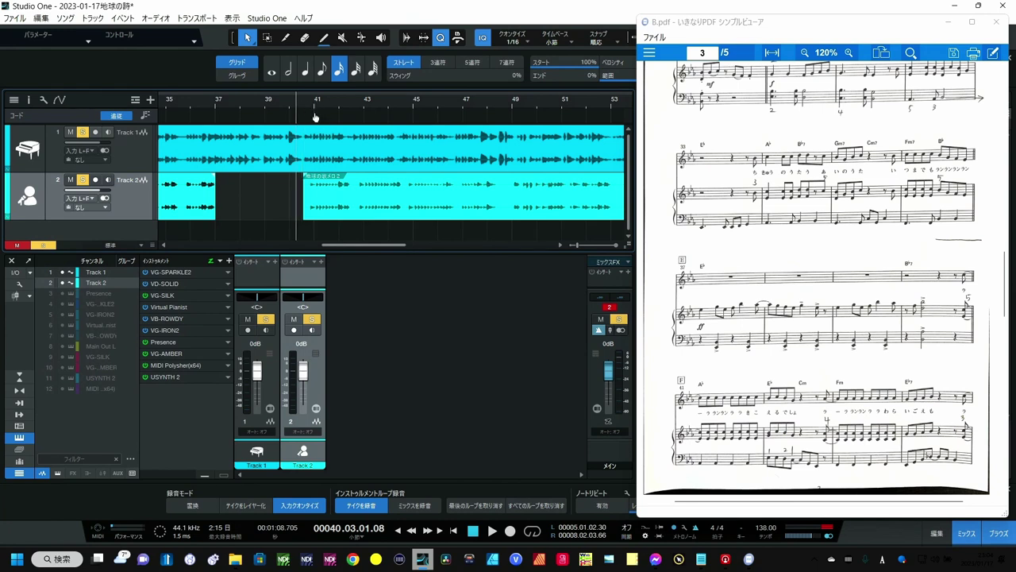
Compare the note onsets of Track 1 and Track 2 from bar 41 to bar 43, placing the playhead at individual onsets around bar 43.
{"action": "scroll", "coordinate": [302, 153], "scroll_direction": "up", "scroll_amount": 10}
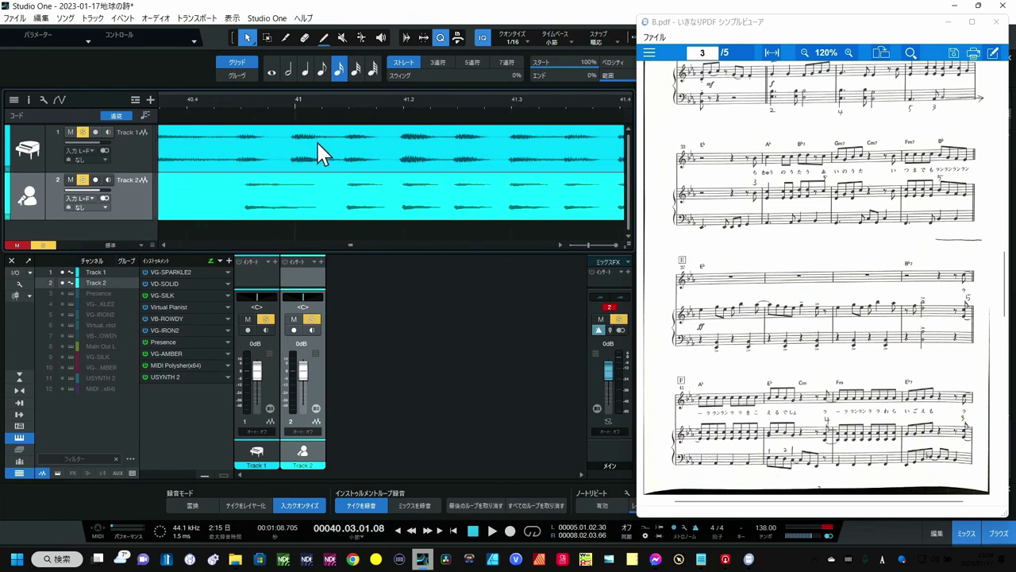
{"action": "left_click_drag", "start_coordinate": [450, 104], "coordinate": [376, 95]}
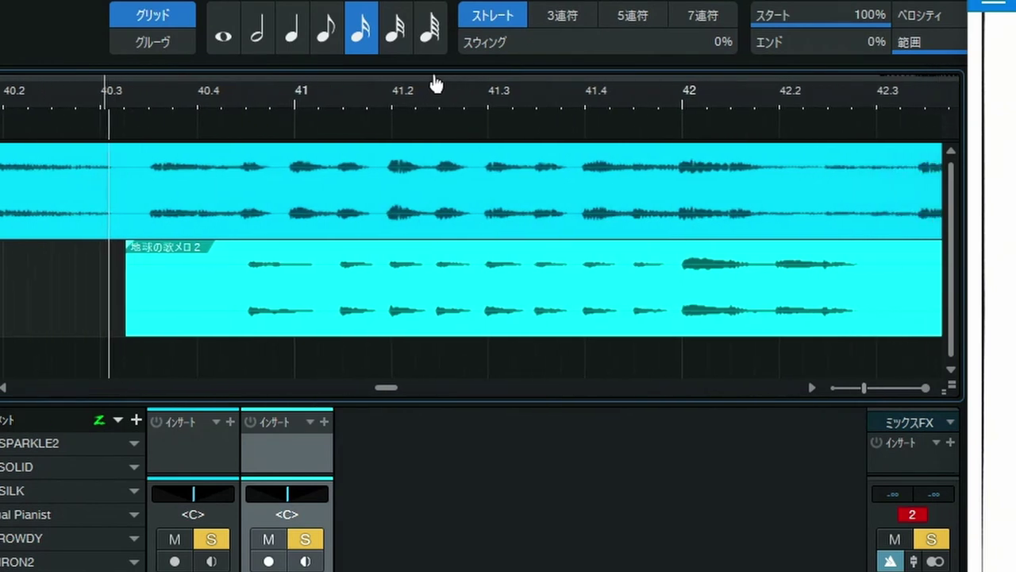
{"action": "left_click_drag", "start_coordinate": [436, 83], "coordinate": [356, 82]}
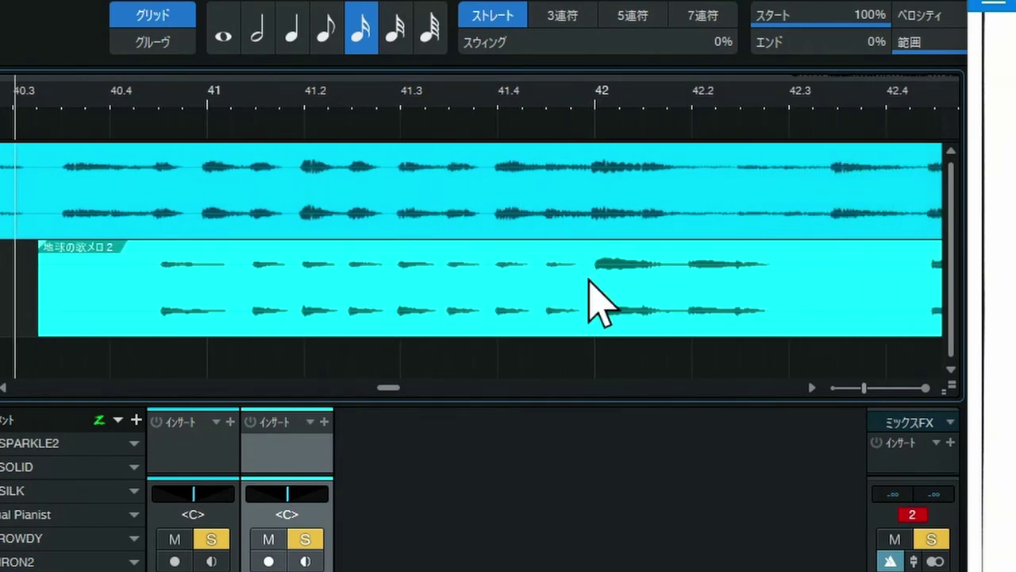
{"action": "left_click_drag", "start_coordinate": [556, 104], "coordinate": [408, 61]}
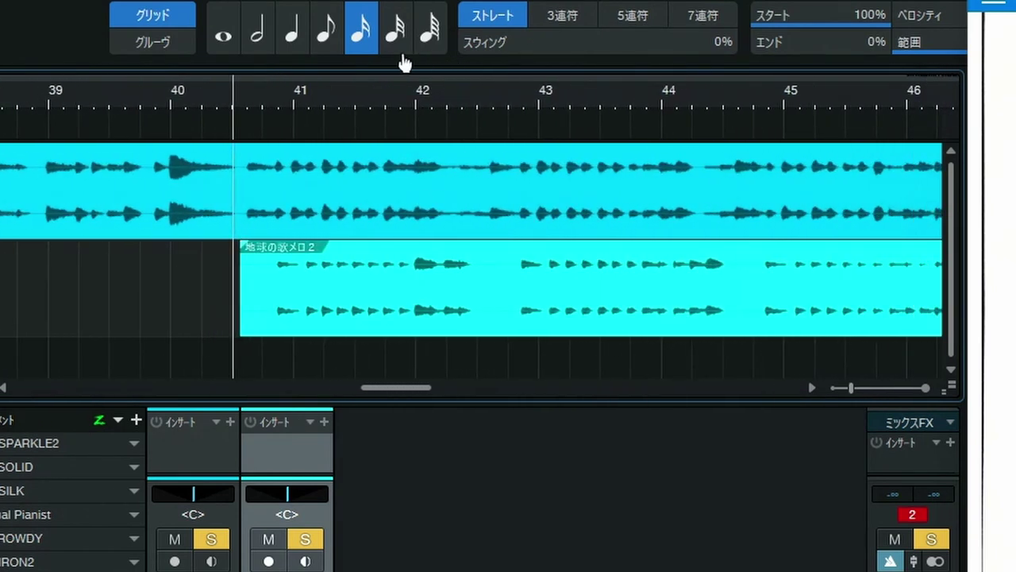
{"action": "left_click_drag", "start_coordinate": [572, 111], "coordinate": [477, 182]}
{"action": "left_click", "coordinate": [103, 115]}
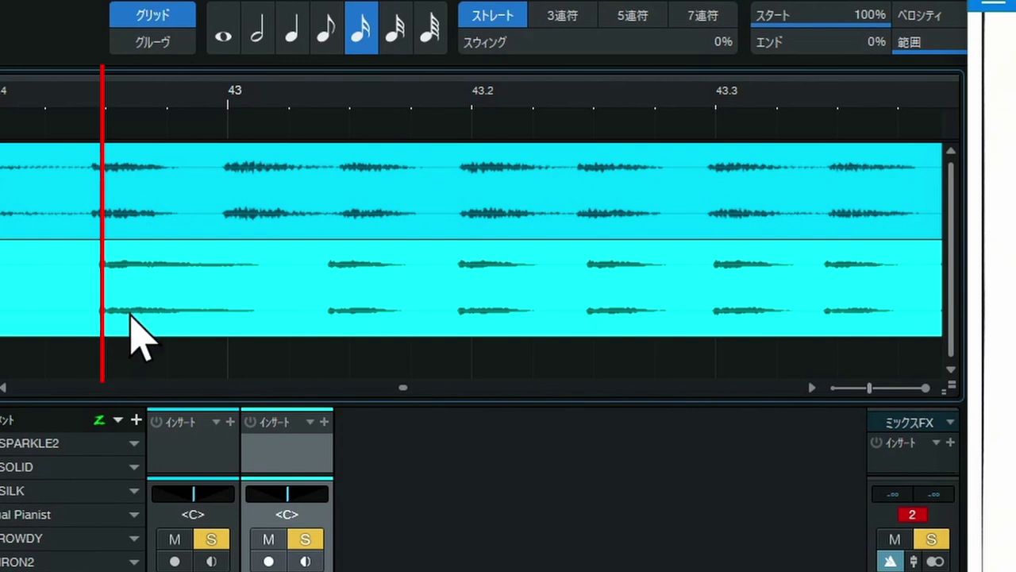
{"action": "left_click", "coordinate": [354, 107]}
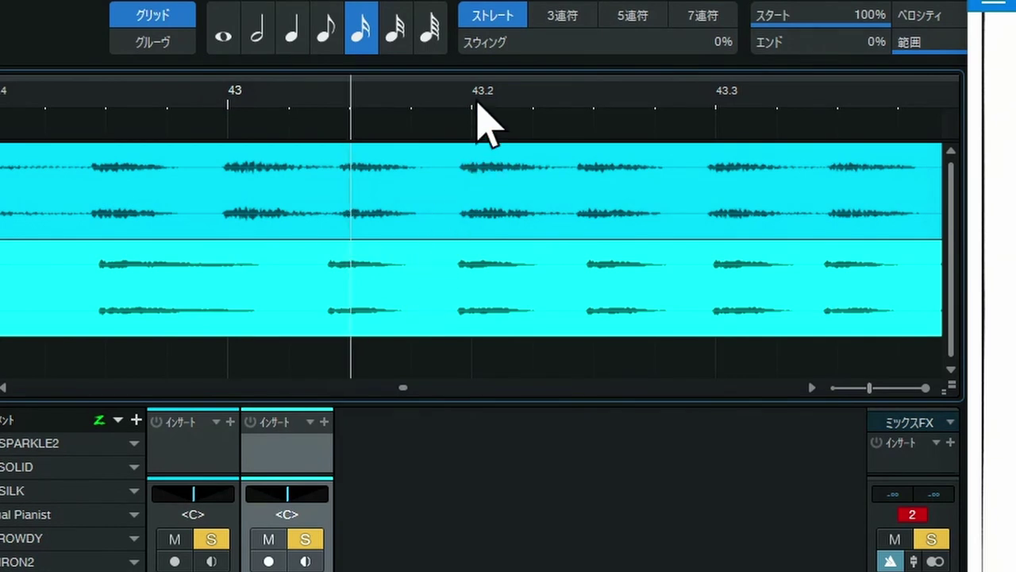
{"action": "left_click", "coordinate": [592, 111]}
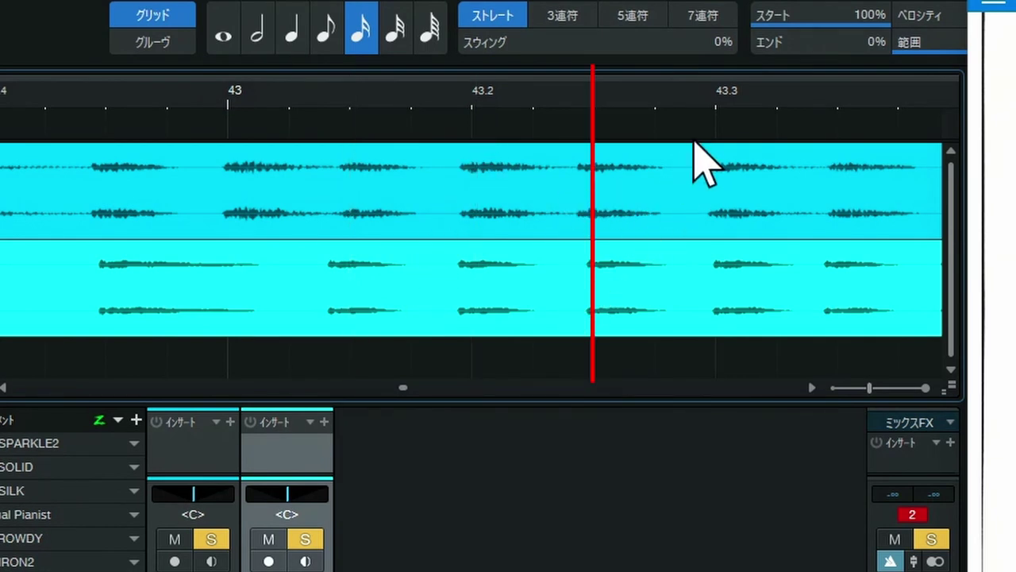
{"action": "left_click", "coordinate": [716, 111]}
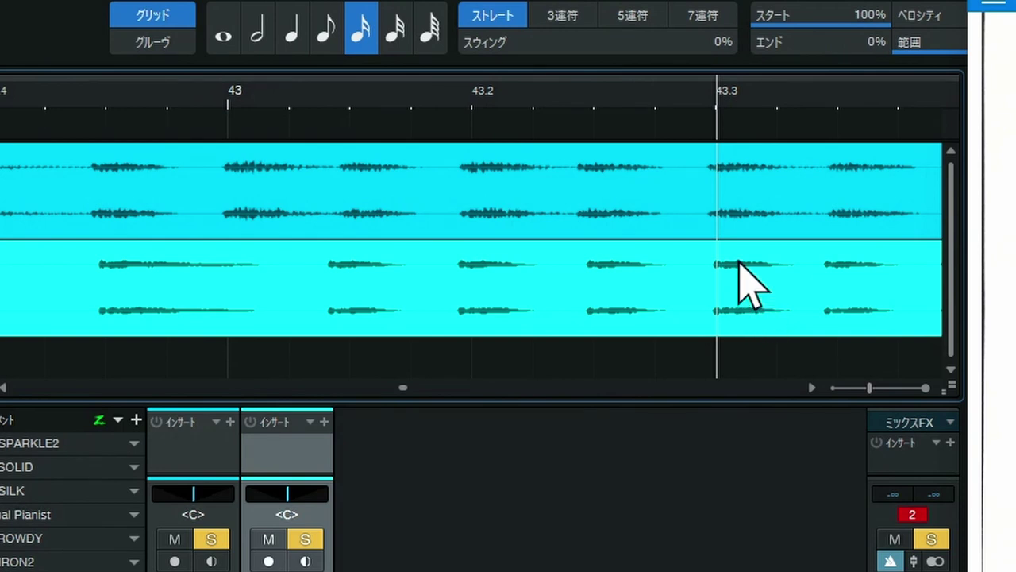
{"action": "left_click", "coordinate": [840, 104]}
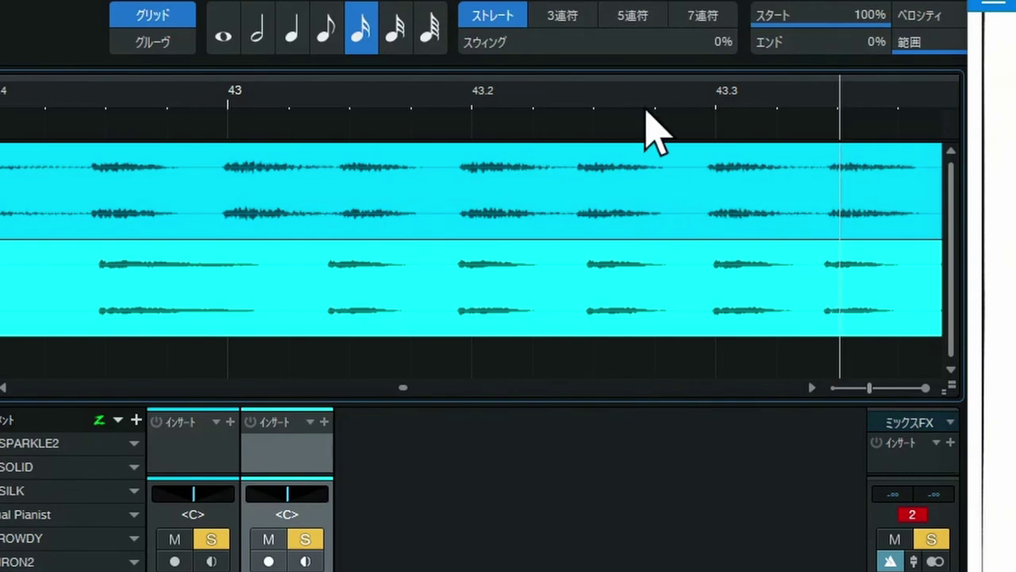
Play back both tracks through the second melody passage to hear how their timing matches.
{"action": "left_click_drag", "start_coordinate": [646, 100], "coordinate": [664, 61]}
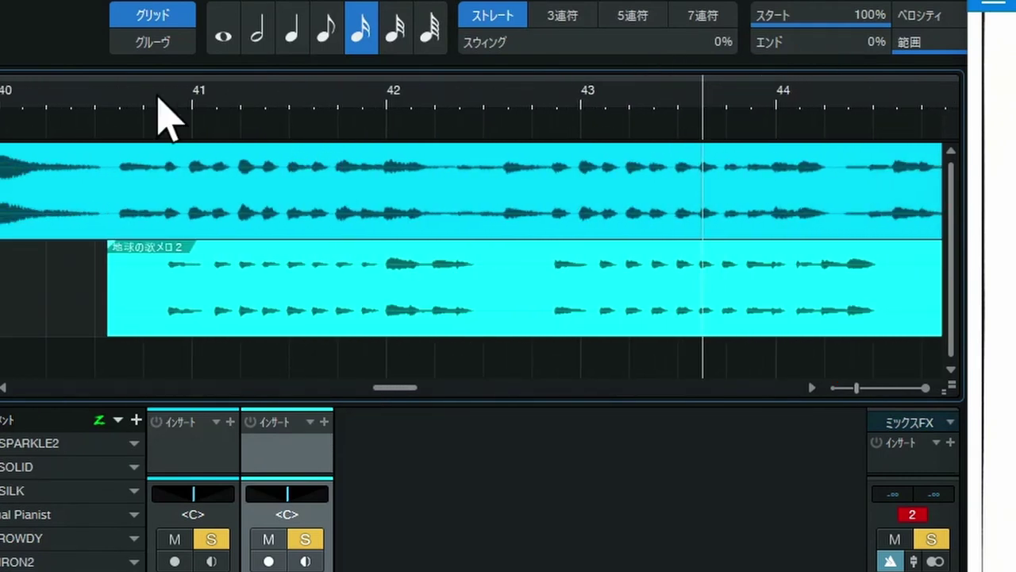
{"action": "left_click", "coordinate": [492, 531]}
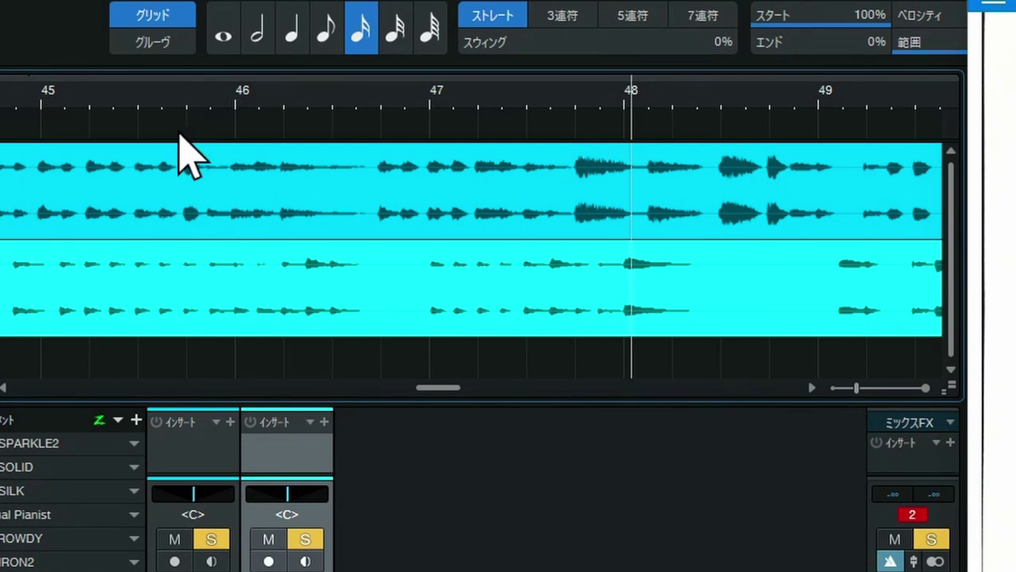
Show the Audio Bend options for the Track 1 event and analyse it in Standard mode to create bend markers.
{"action": "left_click_drag", "start_coordinate": [200, 88], "coordinate": [489, 1]}
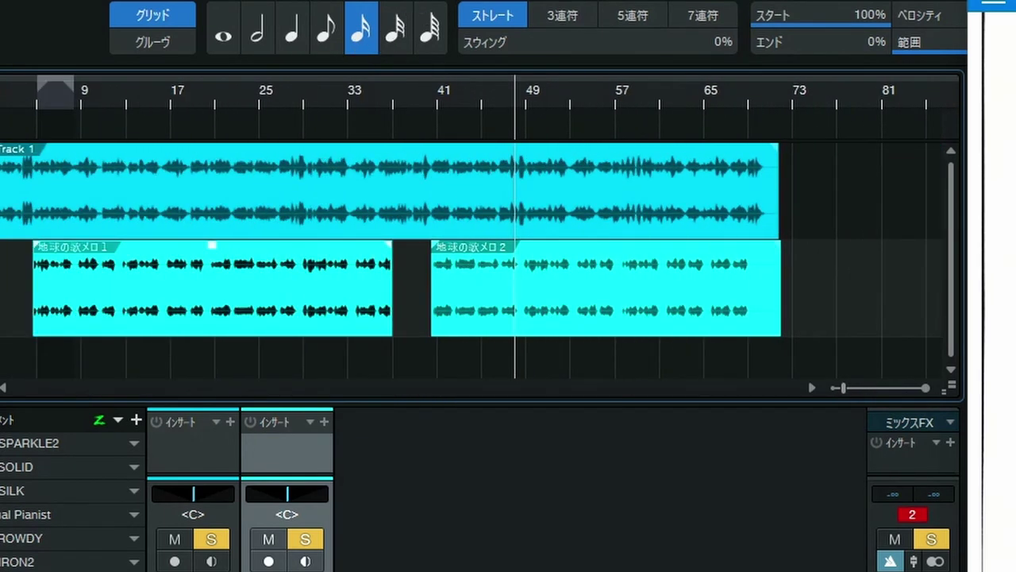
{"action": "left_click", "coordinate": [396, 192]}
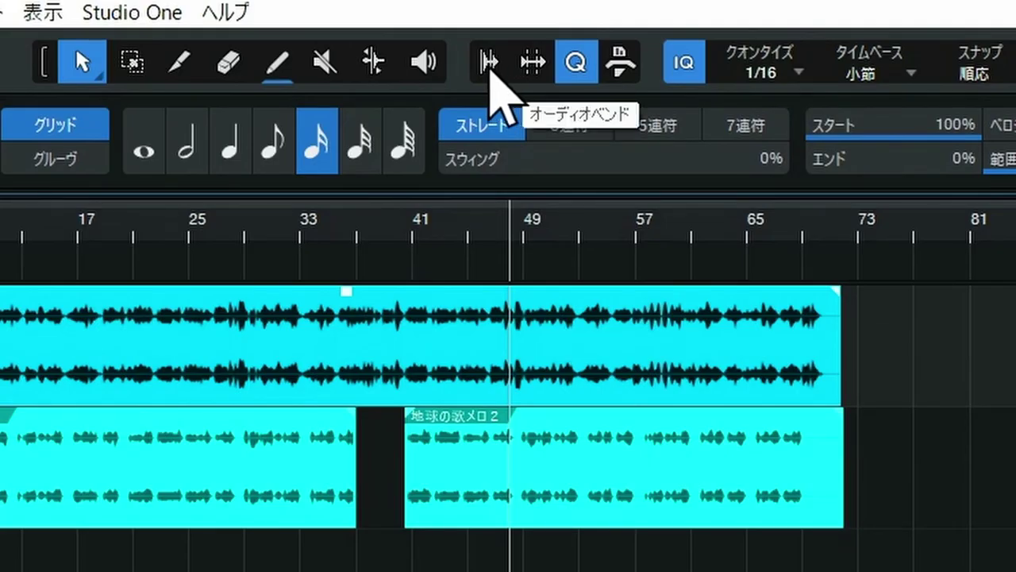
{"action": "left_click", "coordinate": [490, 70]}
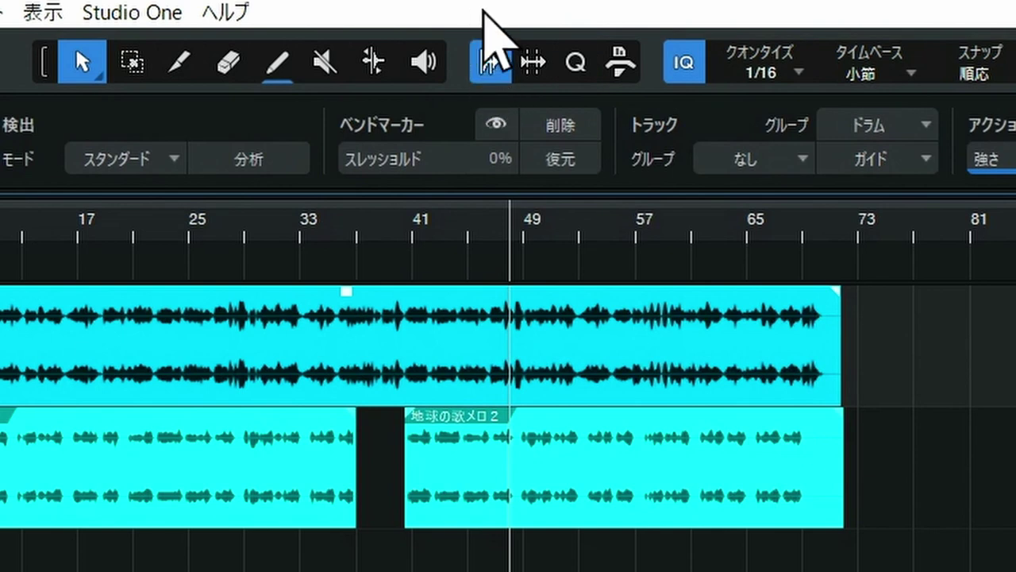
{"action": "left_click", "coordinate": [373, 64]}
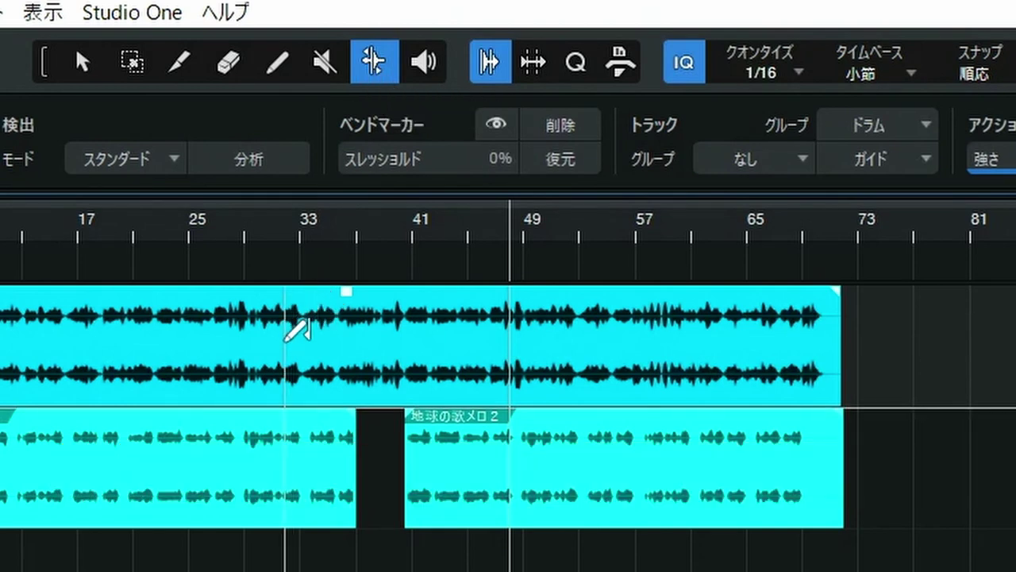
{"action": "key", "text": "1"}
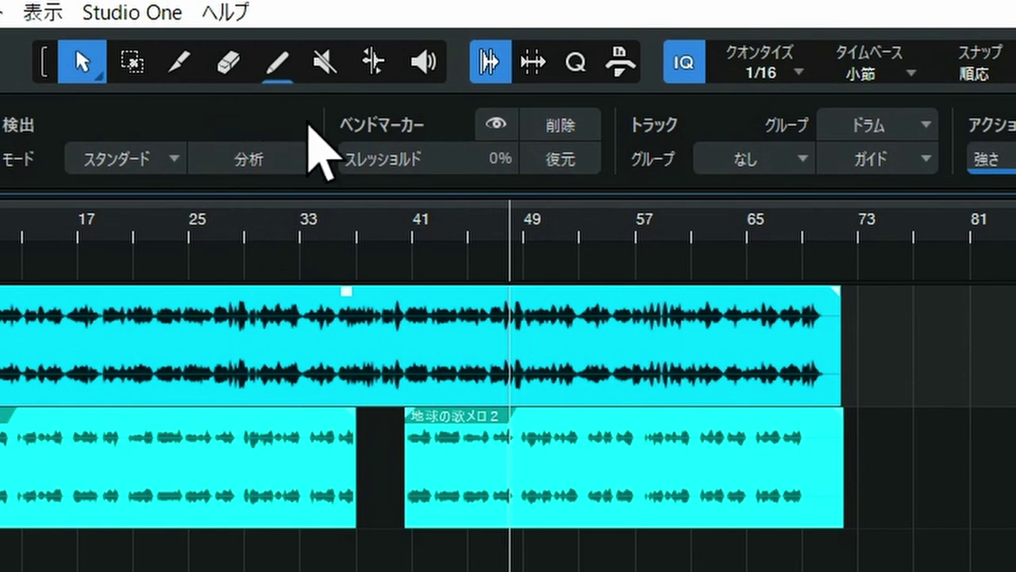
{"action": "left_click", "coordinate": [266, 165]}
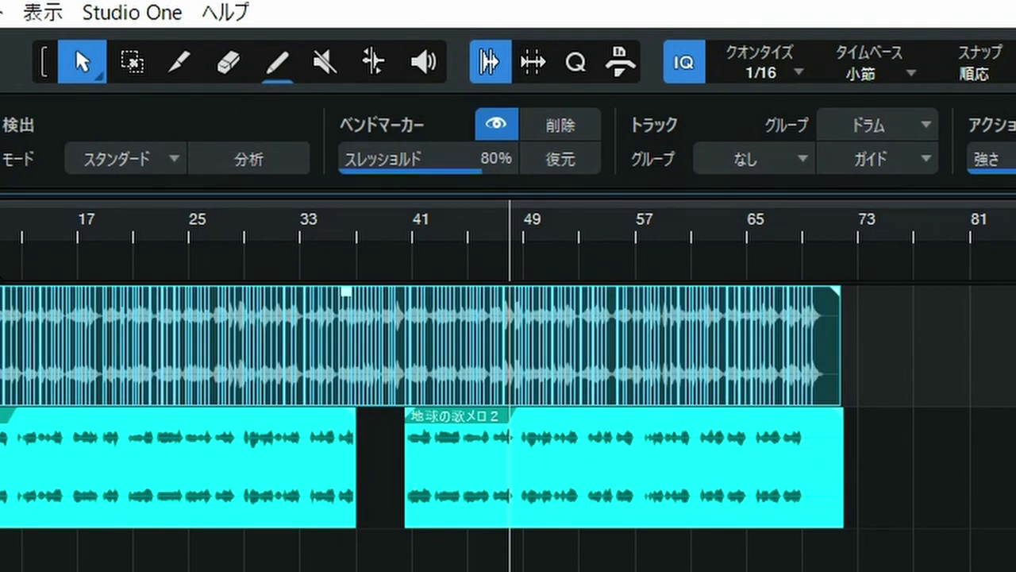
Delete the superfluous second bend marker midway between beats 11.3 and 11.4 in Track 1 using the Bend tool.
{"action": "left_click_drag", "start_coordinate": [2, 231], "coordinate": [167, 387]}
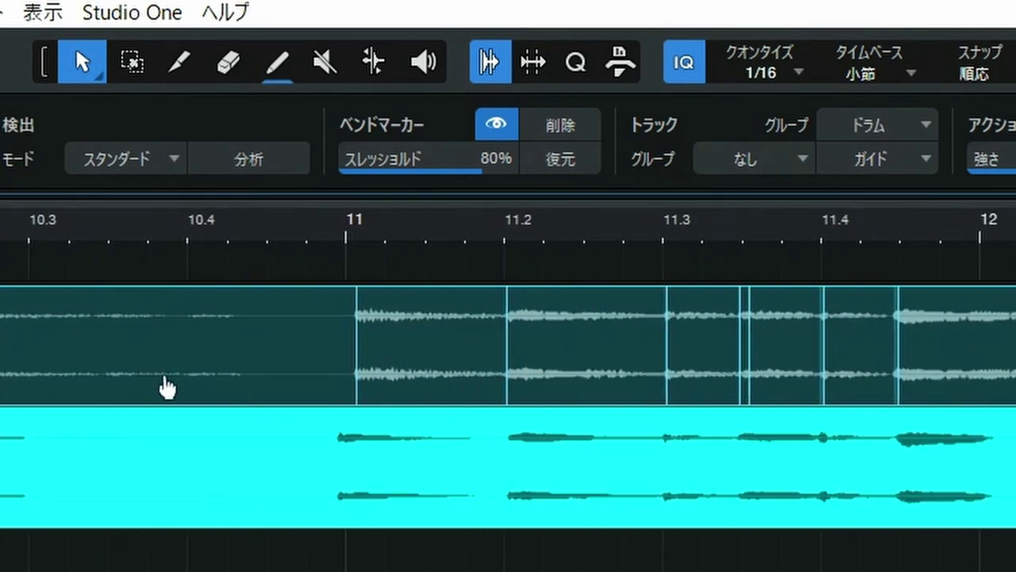
{"action": "left_click_drag", "start_coordinate": [770, 230], "coordinate": [485, 292]}
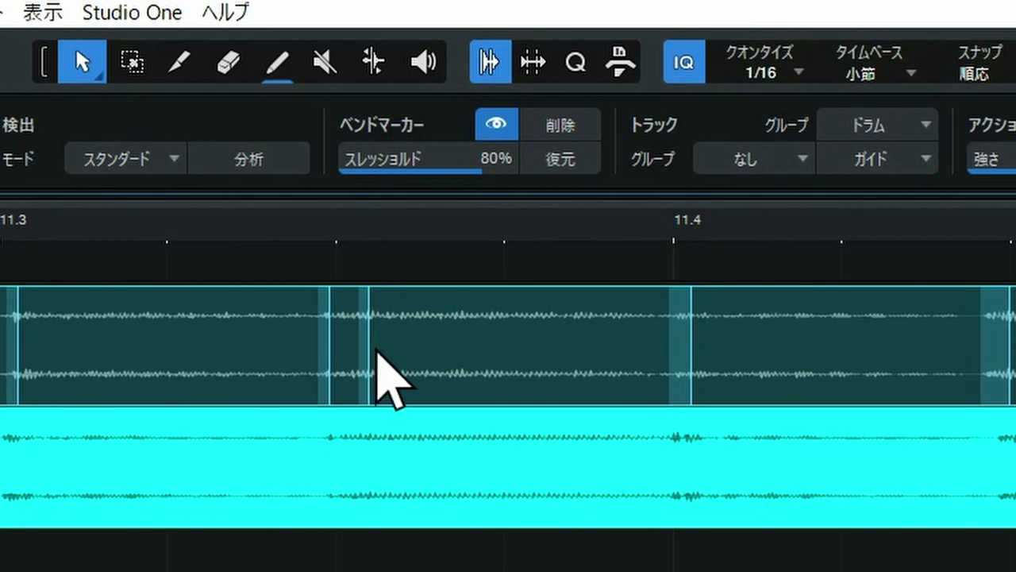
{"action": "key", "text": "7"}
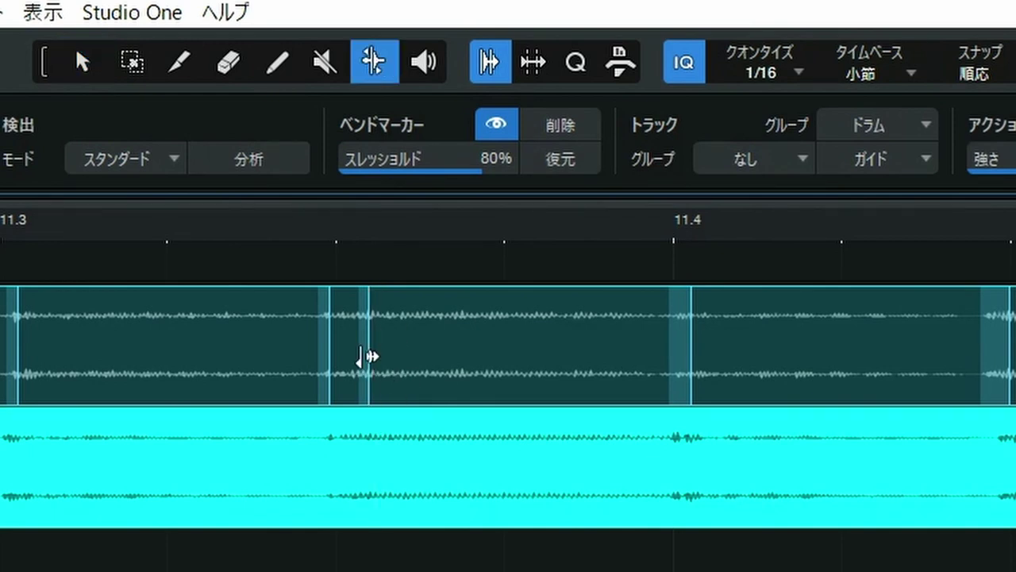
{"action": "left_click", "coordinate": [370, 351]}
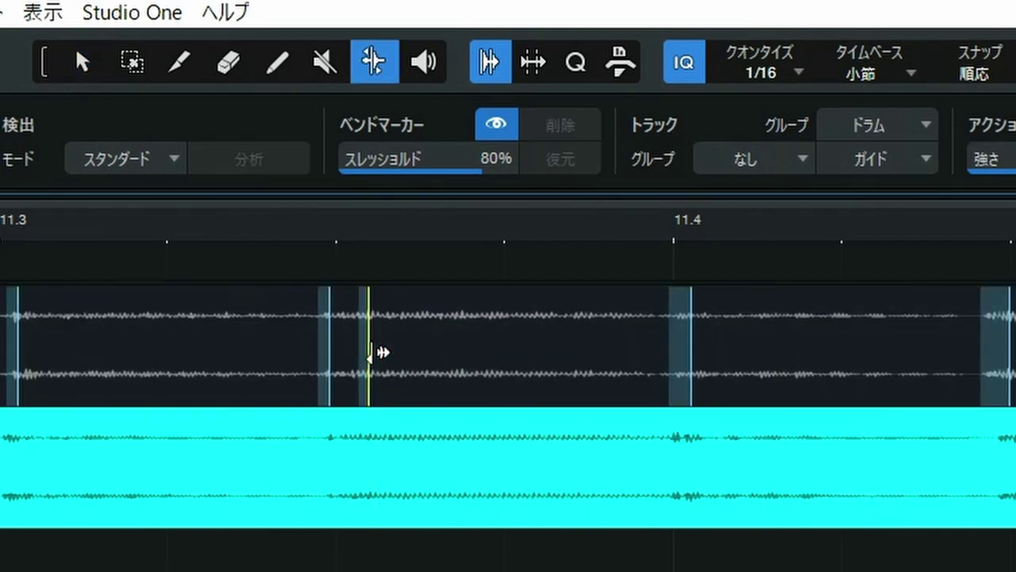
{"action": "key", "text": "Delete"}
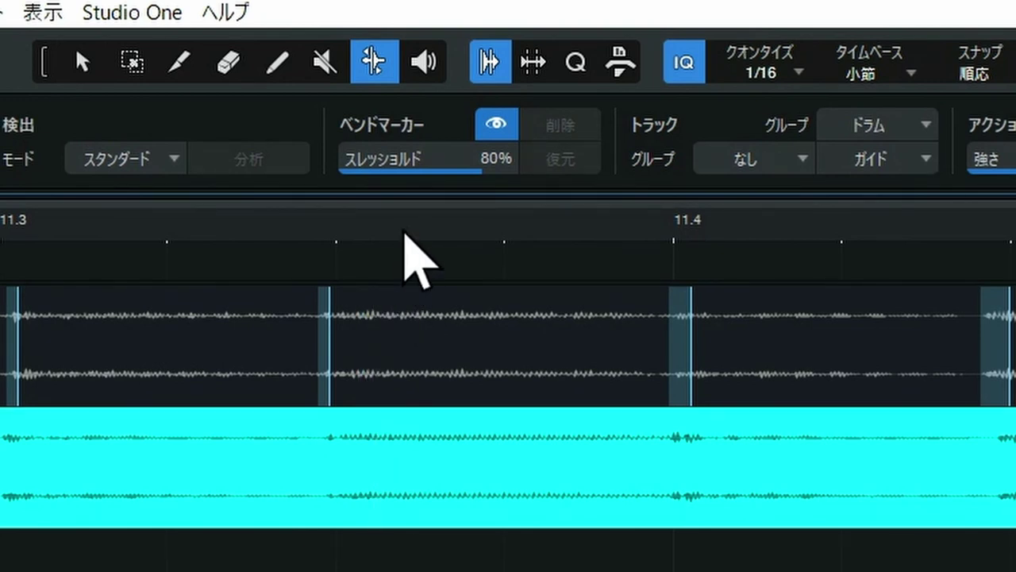
Lower the bend marker threshold to 75% to thin out the doubled markers around bar 9 in Track 1.
{"action": "left_click_drag", "start_coordinate": [427, 208], "coordinate": [548, 107]}
{"action": "left_click_drag", "start_coordinate": [325, 237], "coordinate": [315, 320]}
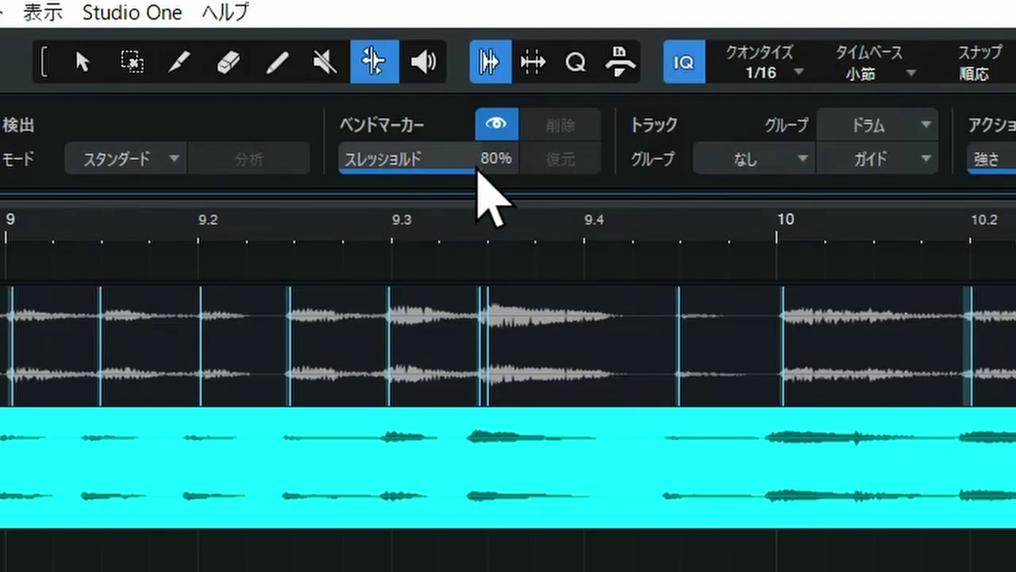
{"action": "mouse_move", "coordinate": [478, 172]}
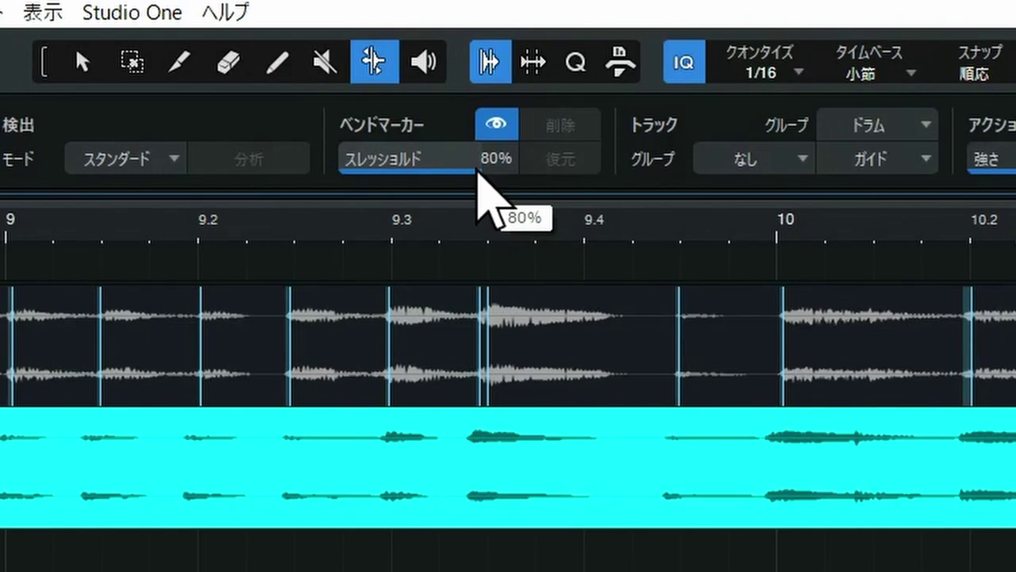
{"action": "left_click_drag", "start_coordinate": [477, 170], "coordinate": [466, 176]}
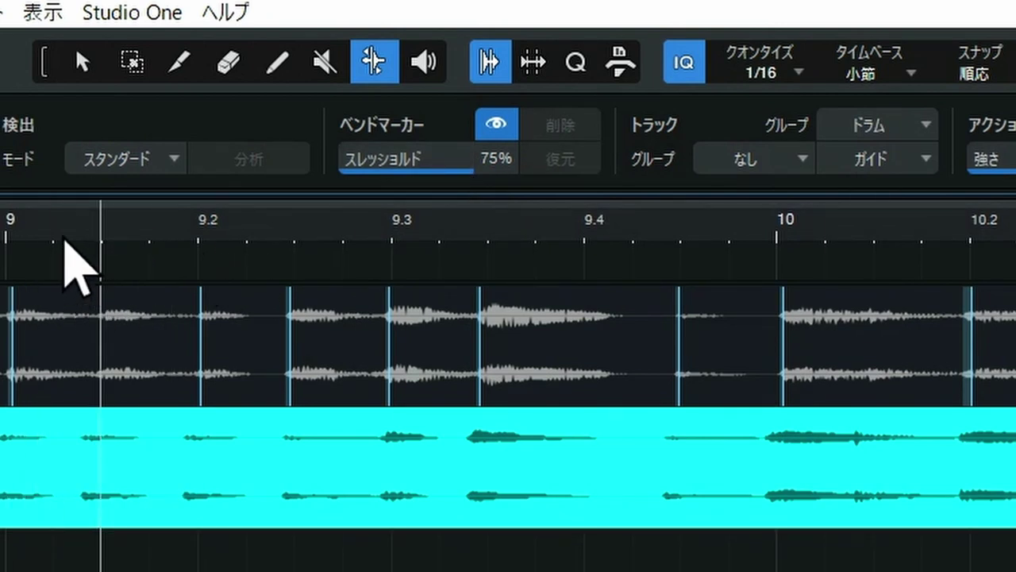
Check Track 1's bend markers against its note onsets around bars 7 to 9 and bars 1 to 3 for missing or surplus markers.
{"action": "left_click", "coordinate": [64, 237]}
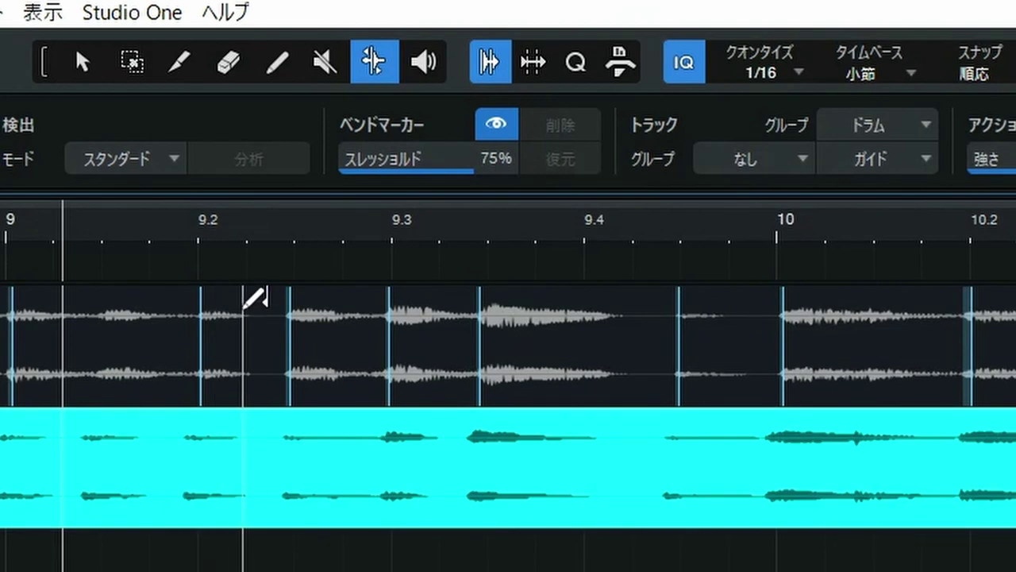
{"action": "left_click_drag", "start_coordinate": [265, 230], "coordinate": [527, 166]}
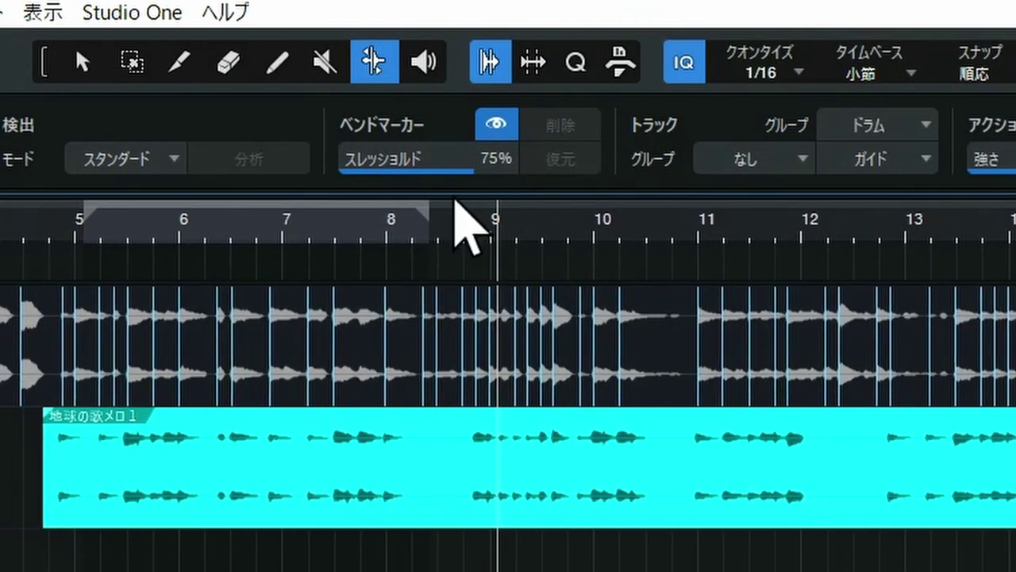
{"action": "left_click_drag", "start_coordinate": [370, 245], "coordinate": [376, 374]}
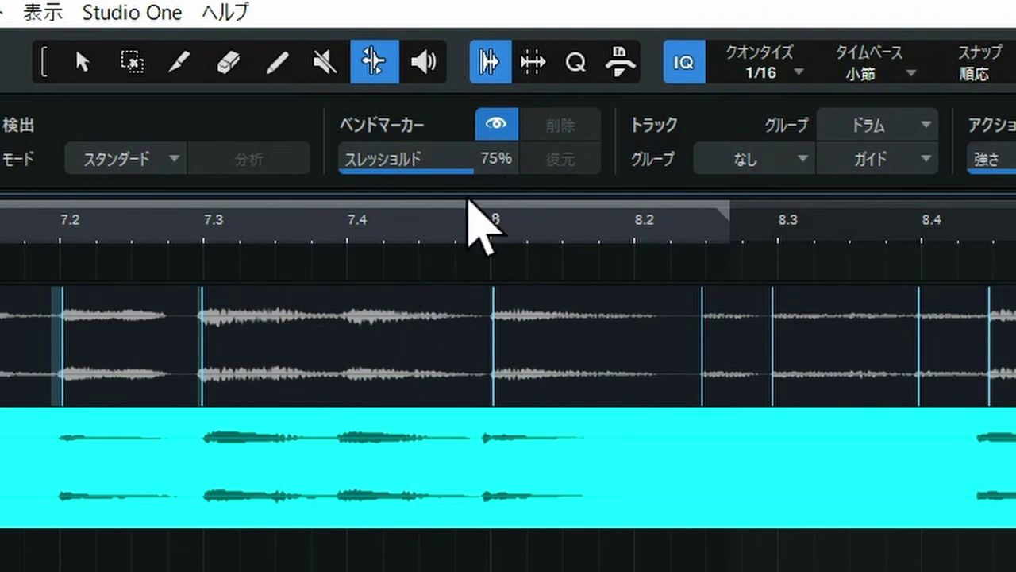
{"action": "left_click_drag", "start_coordinate": [402, 220], "coordinate": [259, 111]}
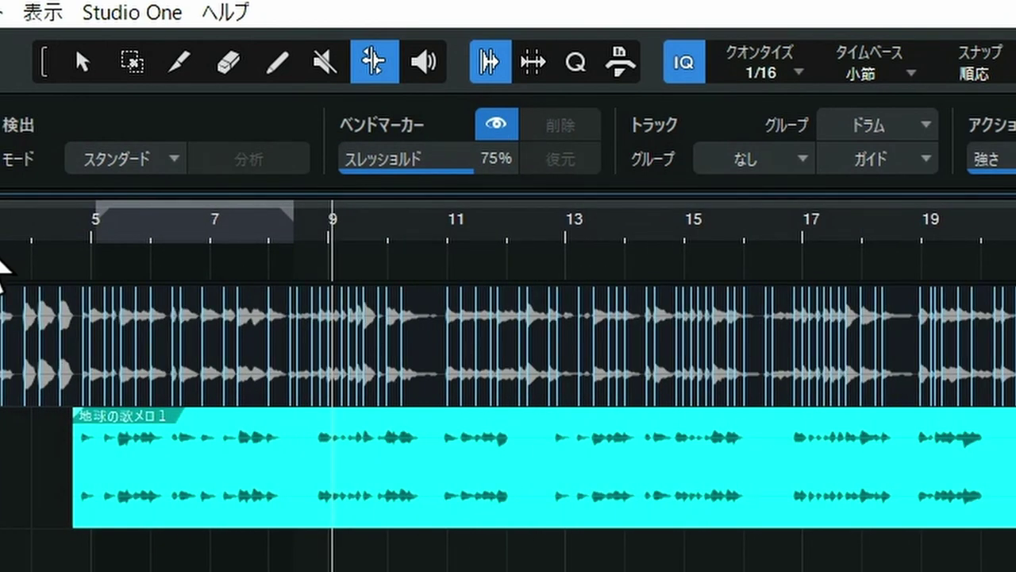
{"action": "left_click_drag", "start_coordinate": [0, 220], "coordinate": [343, 326]}
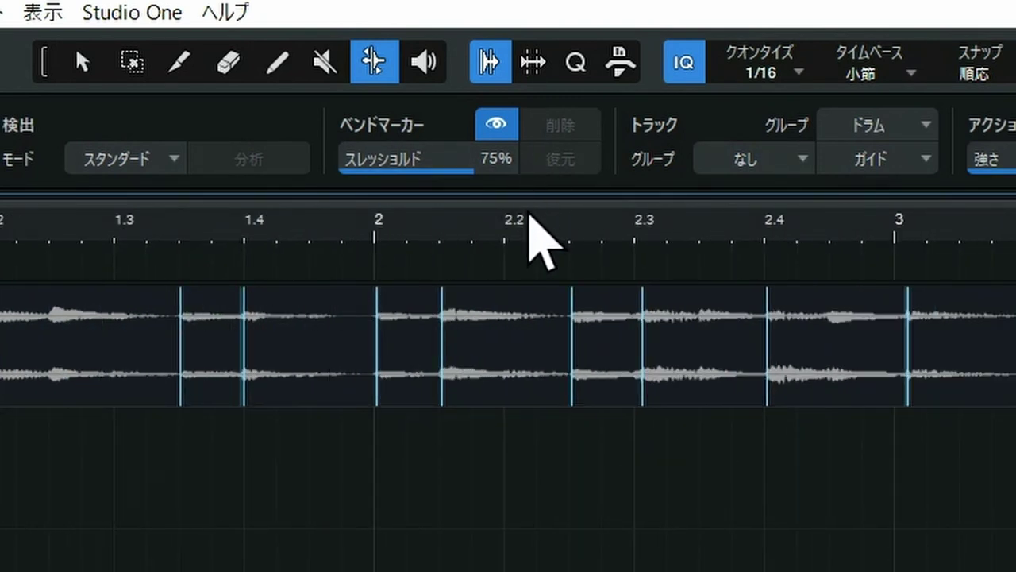
{"action": "left_click_drag", "start_coordinate": [529, 215], "coordinate": [518, 198]}
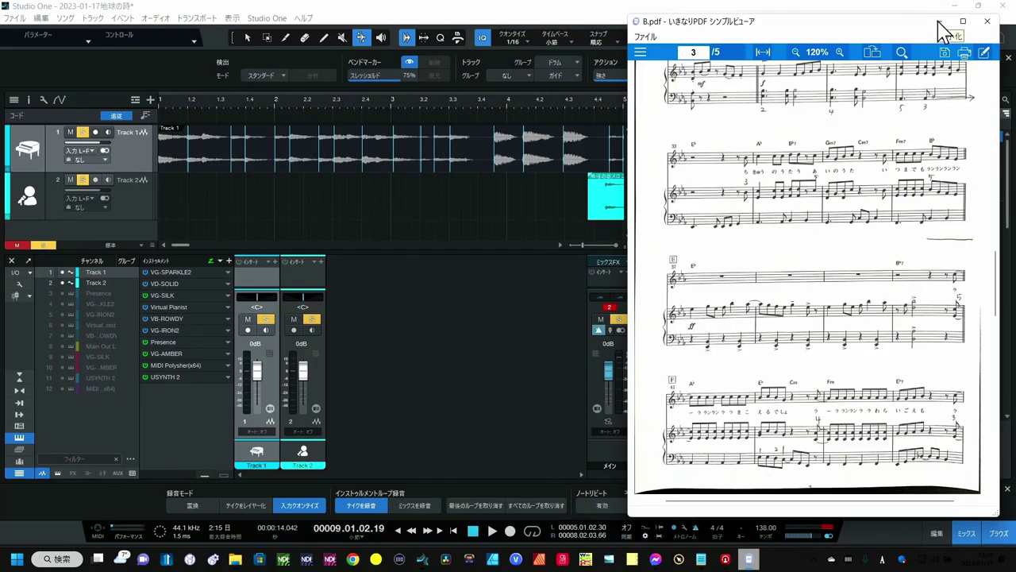
Minimize the score PDF and, with snapping off, add a bend marker at Track 1's unmarked onset midway between beats 1.2 and 1.3.
{"action": "left_click", "coordinate": [938, 23]}
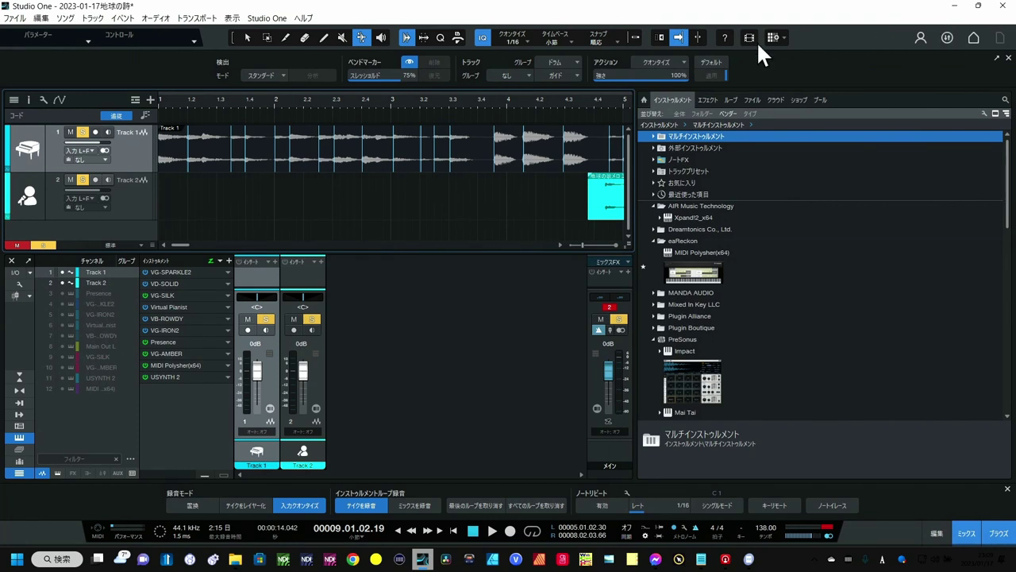
{"action": "left_click", "coordinate": [635, 37]}
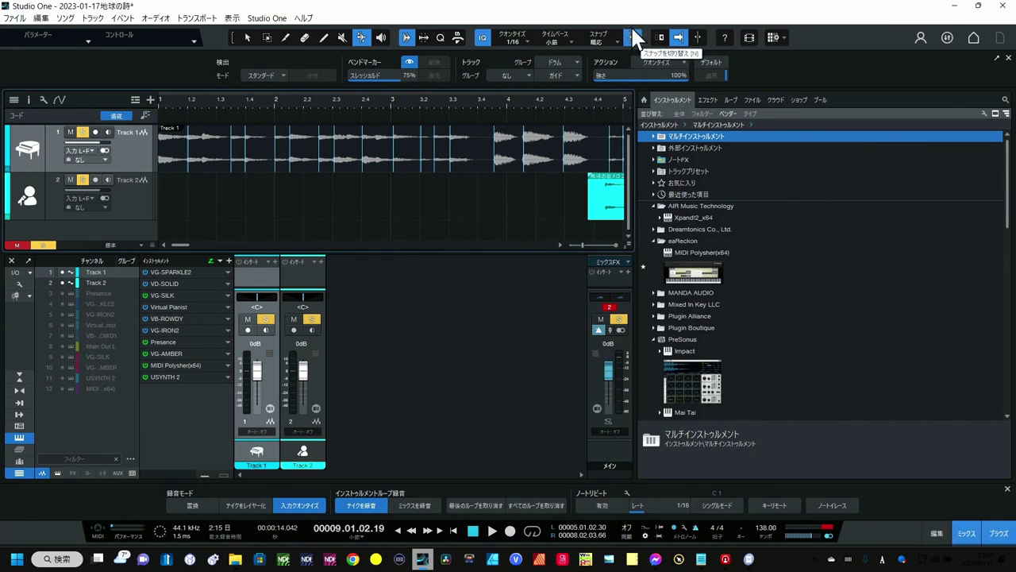
{"action": "left_click", "coordinate": [634, 37]}
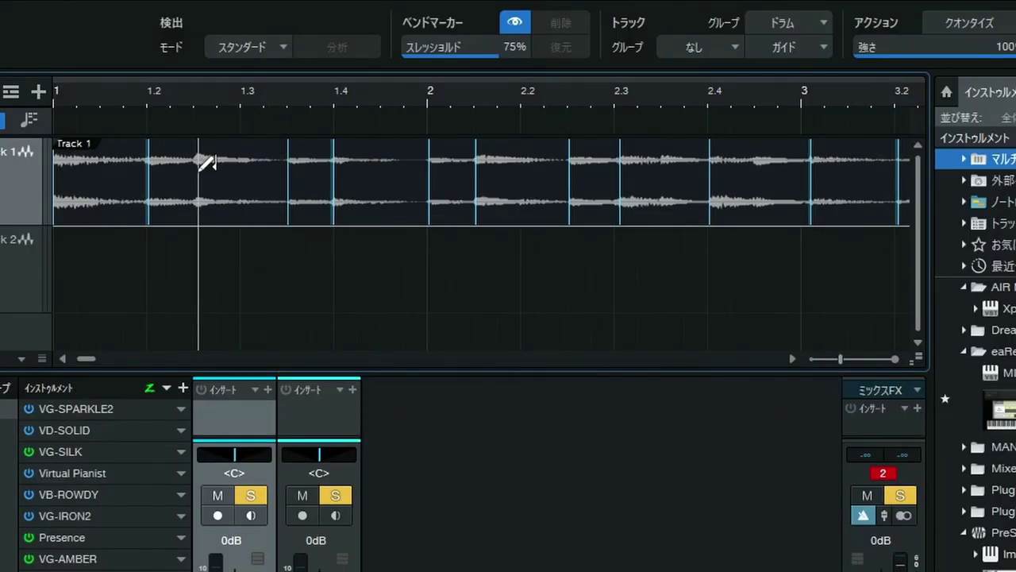
{"action": "left_click", "coordinate": [199, 159]}
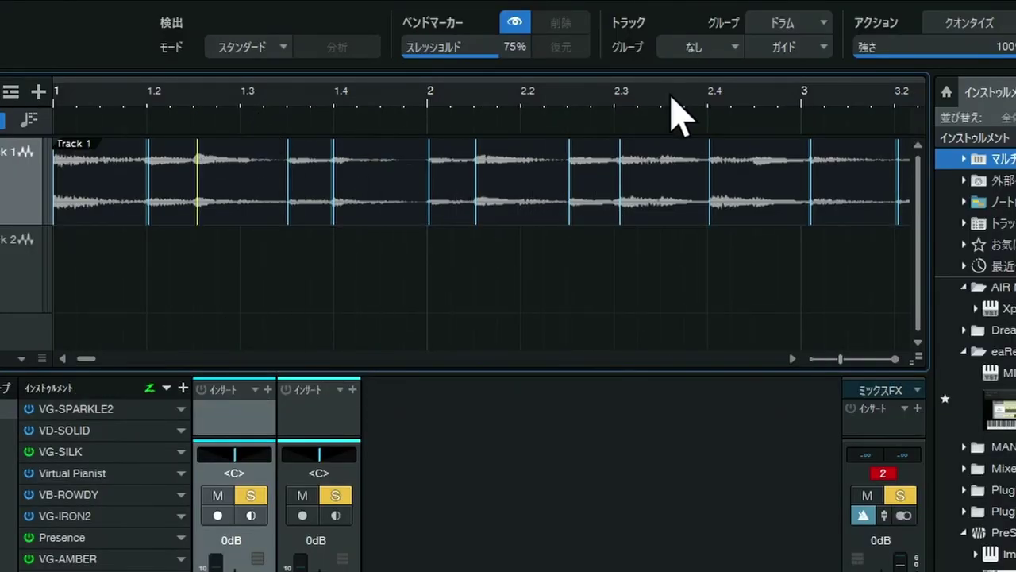
Add bend markers to Track 1's unmarked onsets midway between beats 2.4 and 3, 2.3 and 2.4, and 5.4 and 6.
{"action": "left_click", "coordinate": [758, 190]}
{"action": "left_click", "coordinate": [664, 181]}
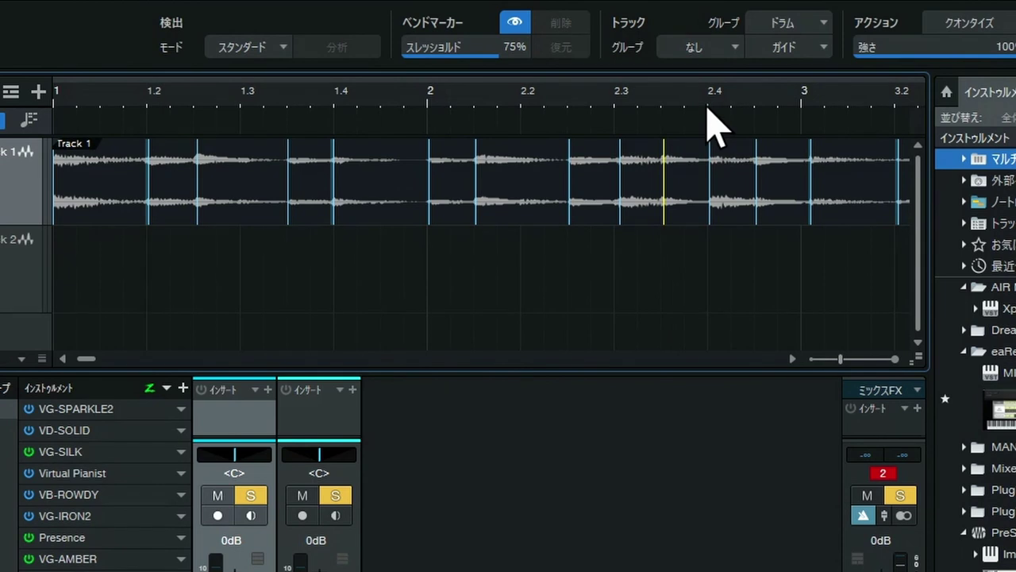
{"action": "left_click_drag", "start_coordinate": [711, 123], "coordinate": [374, 140]}
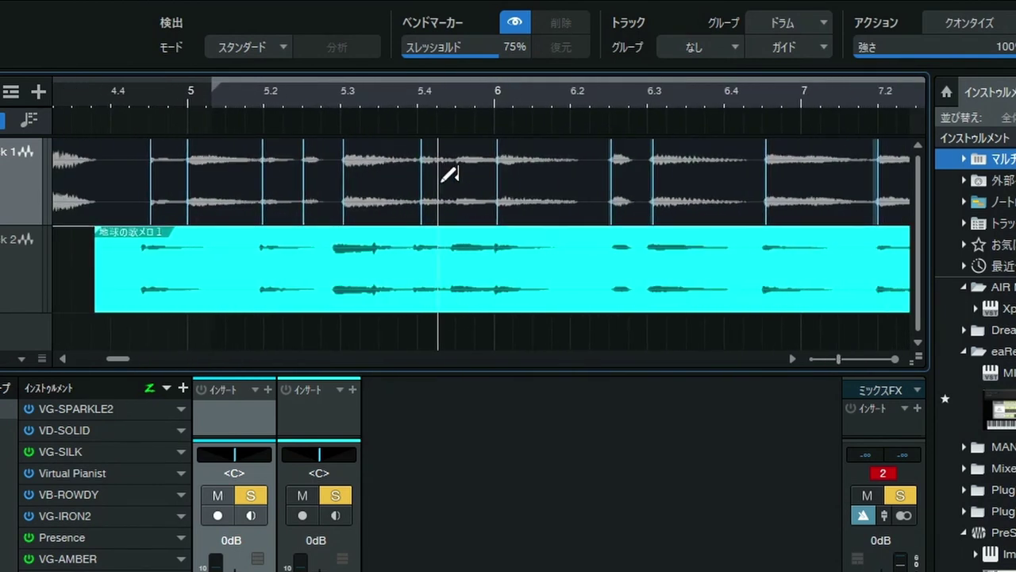
{"action": "left_click", "coordinate": [455, 173]}
Add bend markers to Track 1's unmarked onsets on beat 7.4, midway between beats 8.3 and 8.4, and midway between 9 and 9.2.
{"action": "left_click_drag", "start_coordinate": [461, 123], "coordinate": [460, 87]}
{"action": "mouse_move", "coordinate": [651, 89]}
{"action": "left_mouse_down"}
{"action": "mouse_move", "coordinate": [651, 121]}
{"action": "mouse_move", "coordinate": [624, 136]}
{"action": "left_mouse_up"}
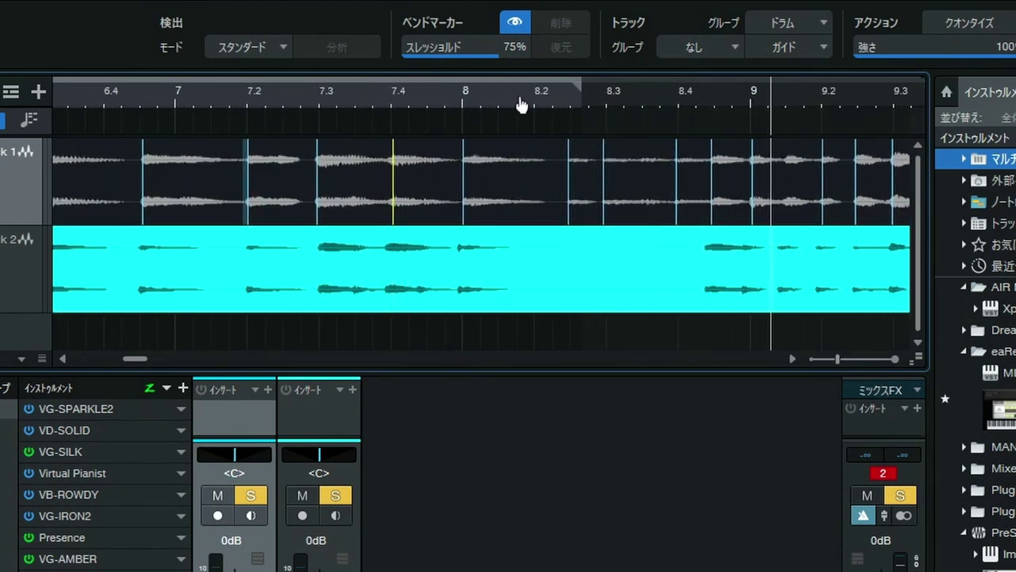
{"action": "left_click_drag", "start_coordinate": [524, 101], "coordinate": [437, 99]}
{"action": "left_click_drag", "start_coordinate": [592, 123], "coordinate": [585, 139]}
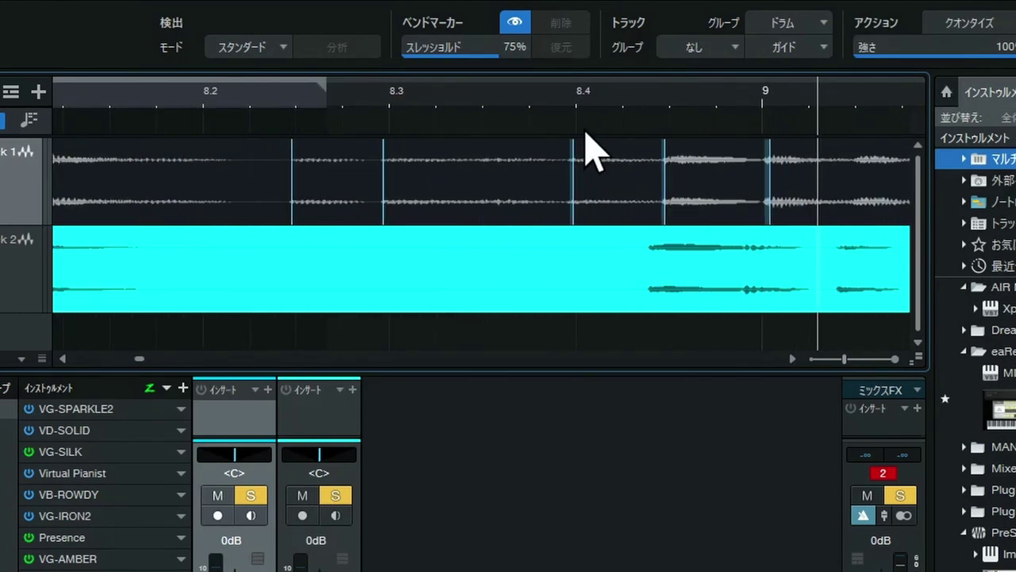
{"action": "left_click", "coordinate": [487, 159]}
{"action": "key", "text": "w"}
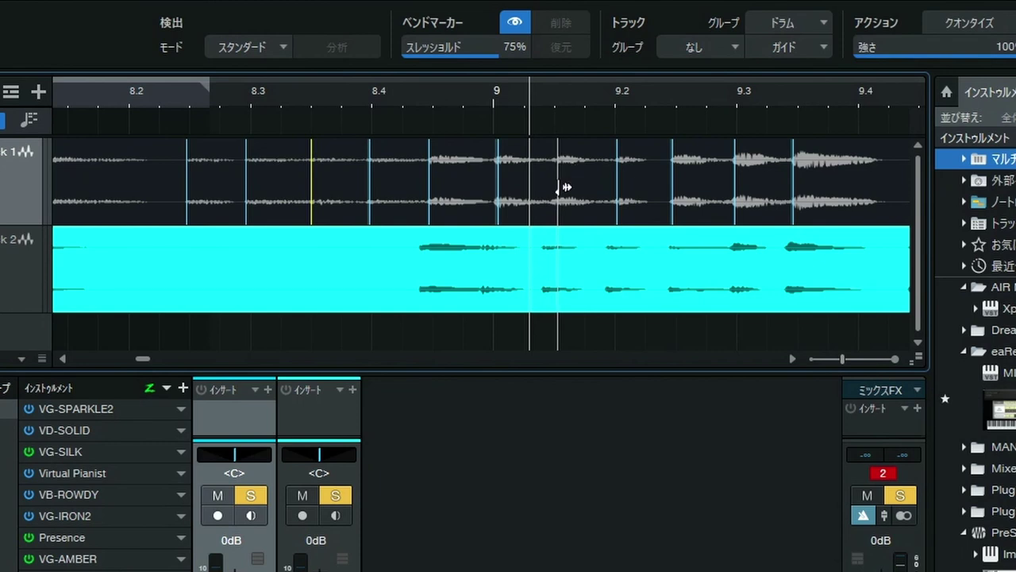
Add bend markers in Track 1 midway between beats 11.3 and 11.4, at bar 12, and midway between beats 13.2 and 13.3.
{"action": "left_click_drag", "start_coordinate": [632, 100], "coordinate": [393, 85]}
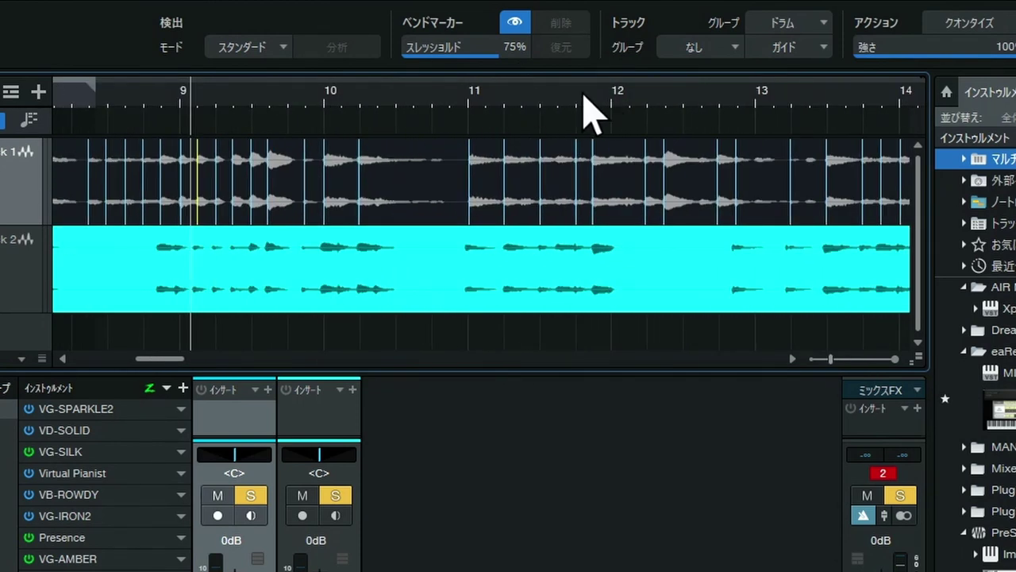
{"action": "mouse_move", "coordinate": [590, 113]}
{"action": "left_mouse_down"}
{"action": "mouse_move", "coordinate": [585, 154]}
{"action": "mouse_move", "coordinate": [587, 144]}
{"action": "left_mouse_up"}
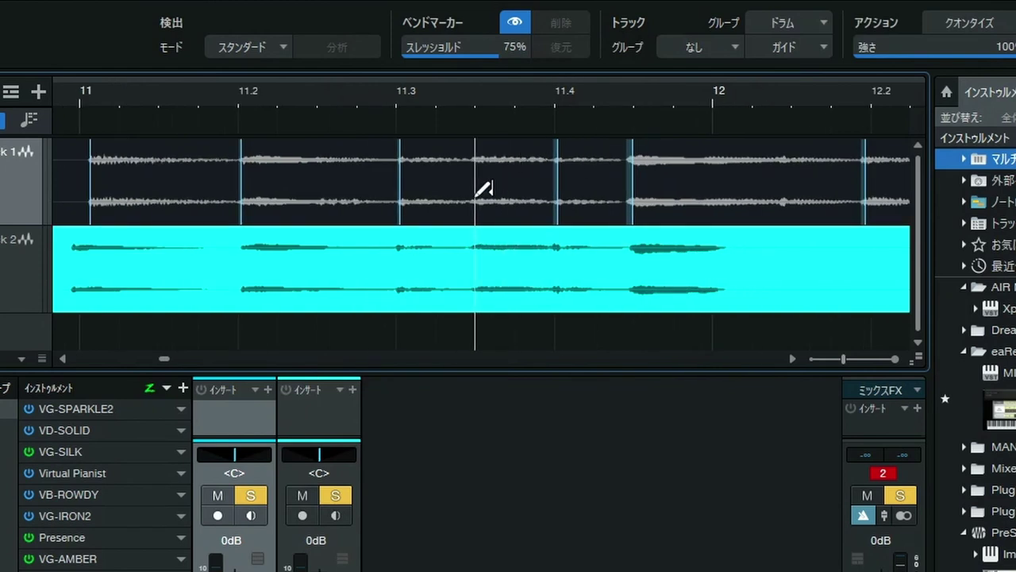
{"action": "left_click", "coordinate": [475, 191]}
{"action": "mouse_move", "coordinate": [670, 96]}
{"action": "left_mouse_down"}
{"action": "mouse_move", "coordinate": [517, 79]}
{"action": "mouse_move", "coordinate": [458, 106]}
{"action": "left_mouse_up"}
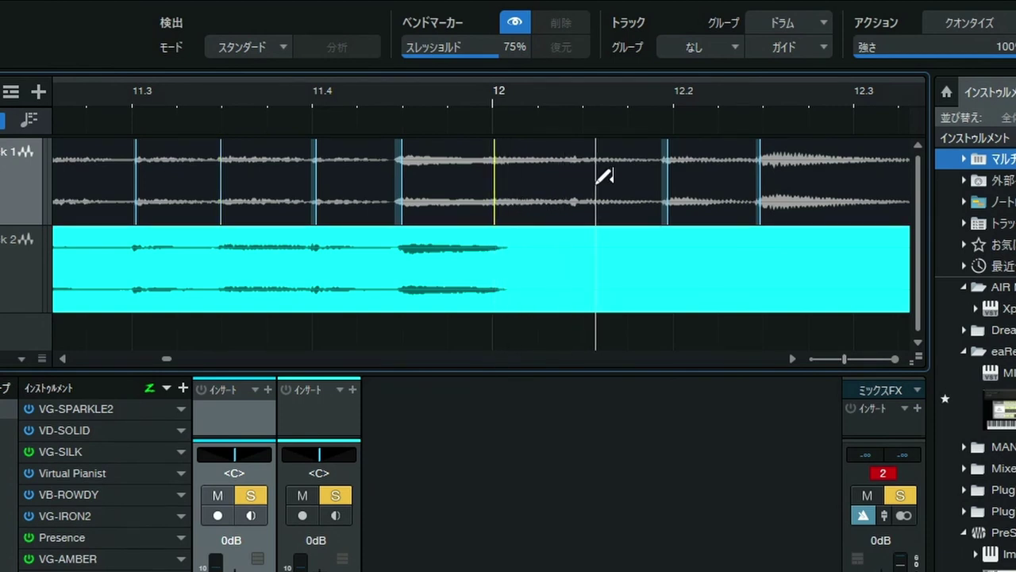
{"action": "left_click_drag", "start_coordinate": [619, 94], "coordinate": [533, 53]}
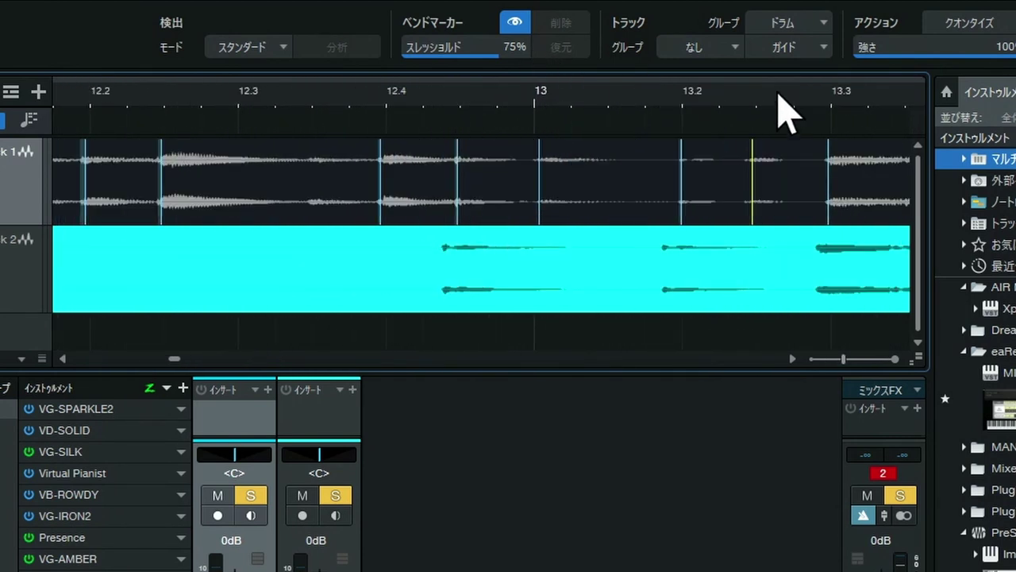
Add bend markers to Track 1's unmarked onsets midway between beats 16.3 and 16.4 and near beat 16.4.
{"action": "mouse_move", "coordinate": [780, 94]}
{"action": "left_mouse_down"}
{"action": "mouse_move", "coordinate": [611, 65]}
{"action": "mouse_move", "coordinate": [484, 62]}
{"action": "left_mouse_up"}
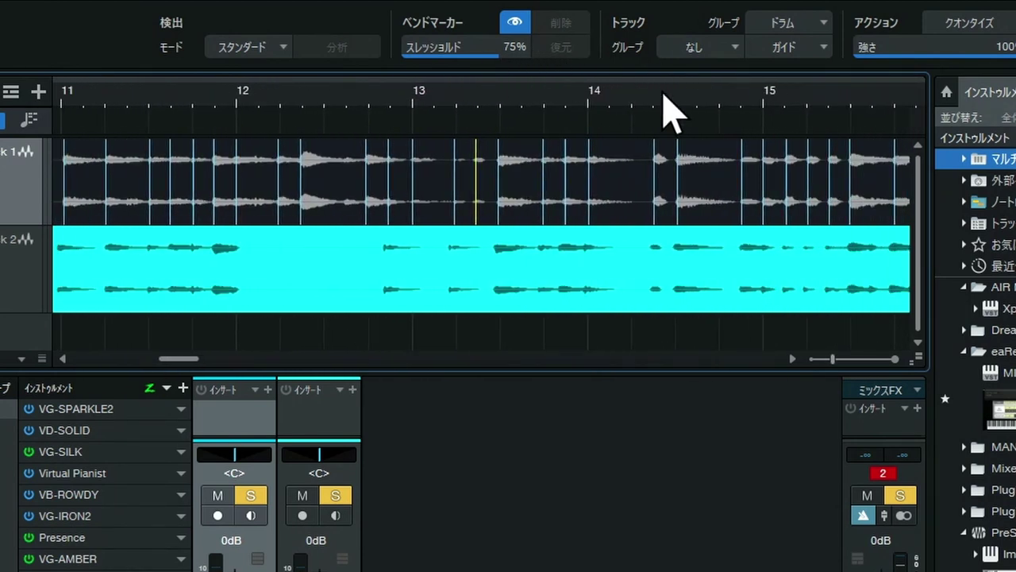
{"action": "left_click_drag", "start_coordinate": [705, 125], "coordinate": [520, 101]}
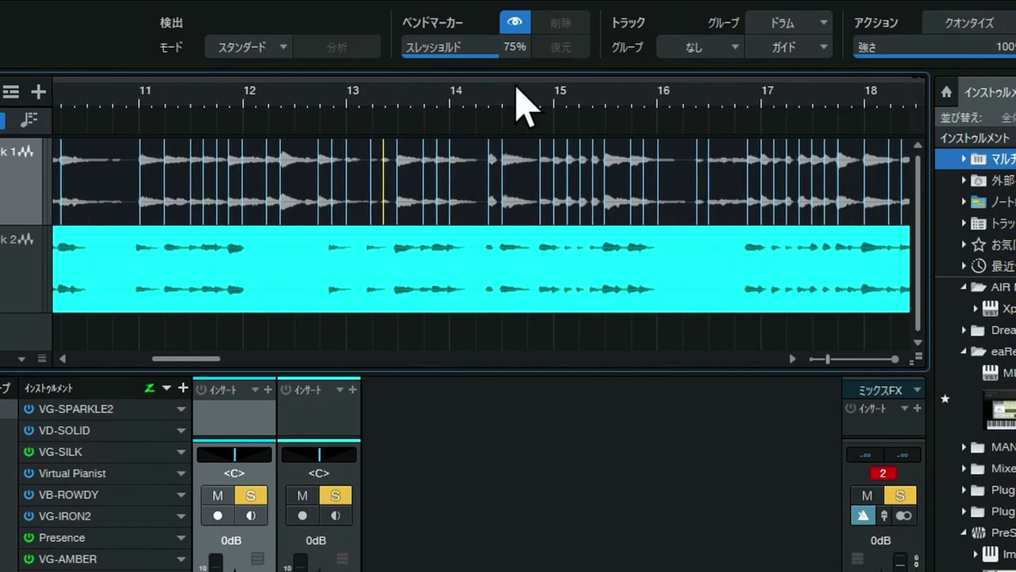
{"action": "left_click_drag", "start_coordinate": [714, 111], "coordinate": [597, 150]}
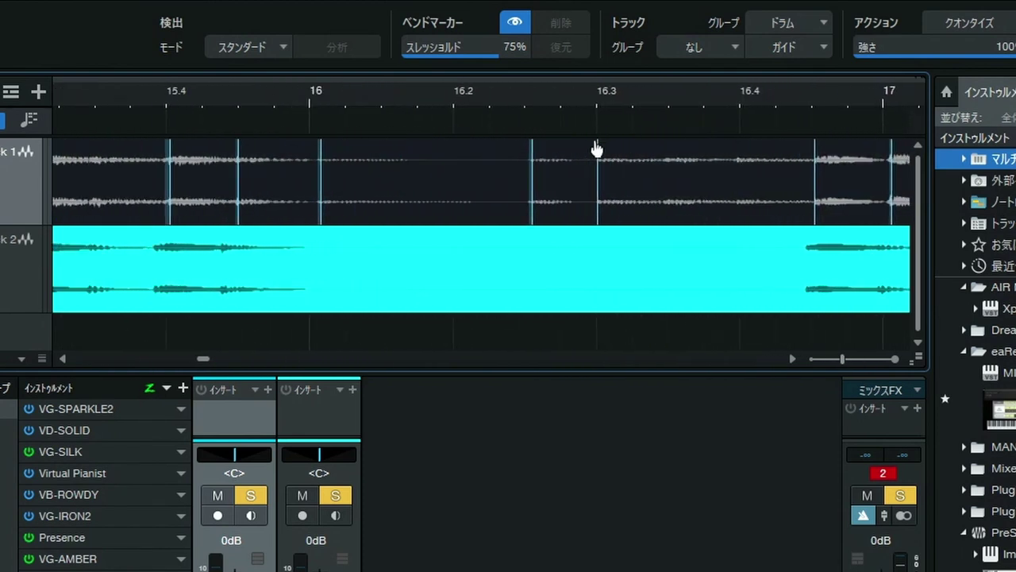
{"action": "left_click", "coordinate": [659, 181]}
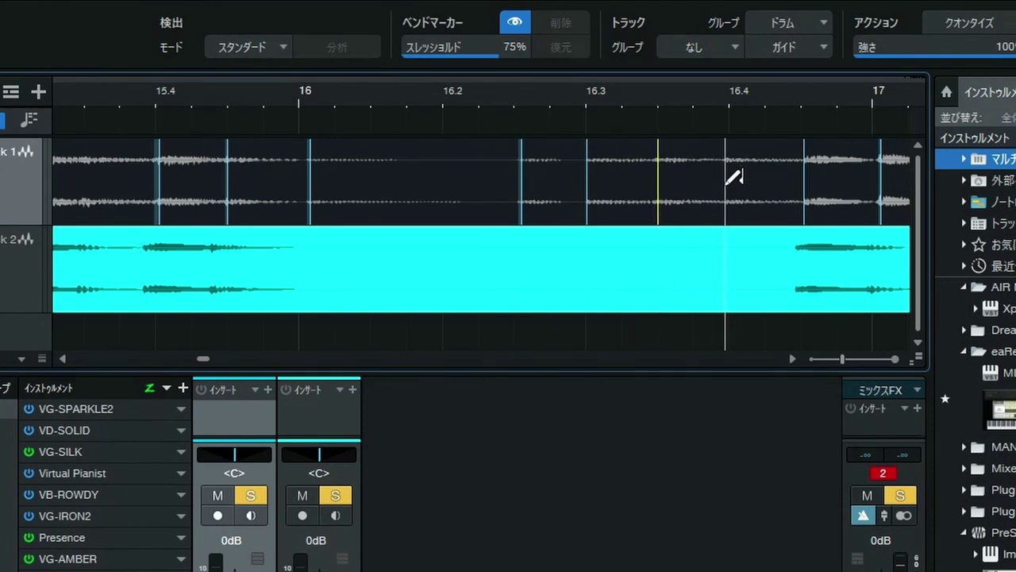
Add bend markers to Track 1's unmarked onsets near beats 19.3 and 19.4 and at bar 20.
{"action": "left_click_drag", "start_coordinate": [741, 116], "coordinate": [496, 73]}
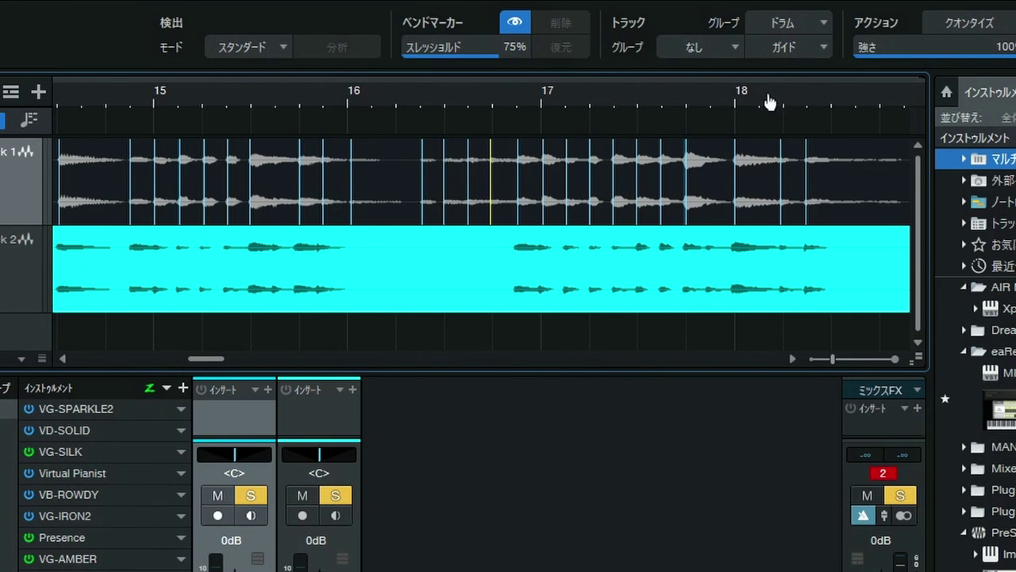
{"action": "left_click_drag", "start_coordinate": [769, 102], "coordinate": [389, 107]}
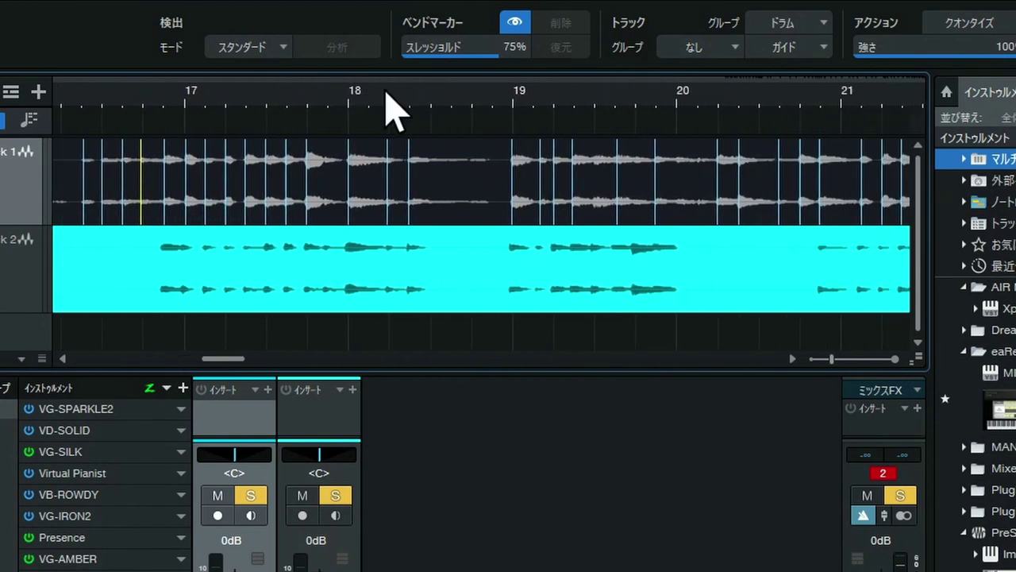
{"action": "left_click_drag", "start_coordinate": [617, 103], "coordinate": [565, 147]}
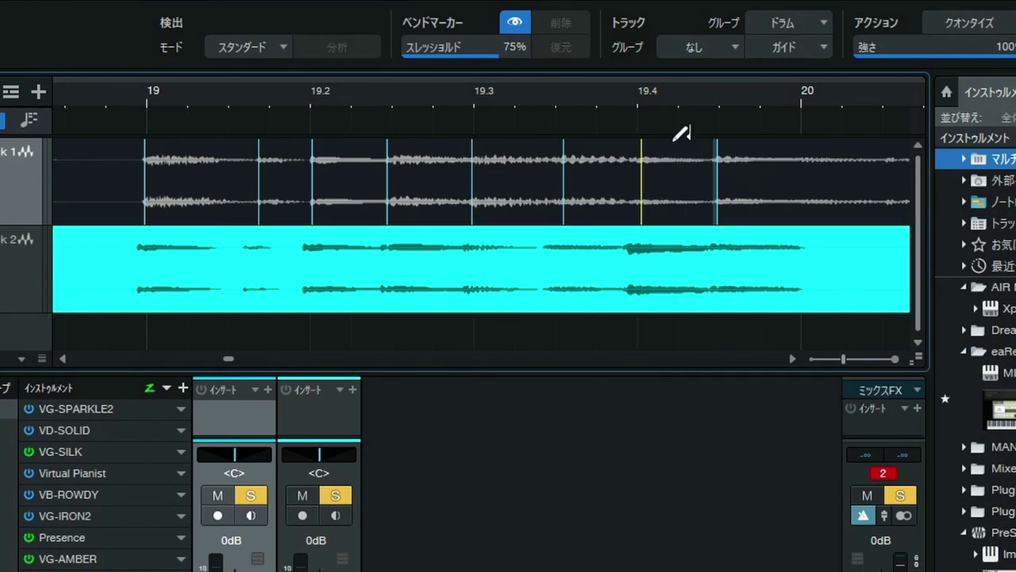
{"action": "left_click_drag", "start_coordinate": [738, 102], "coordinate": [585, 79]}
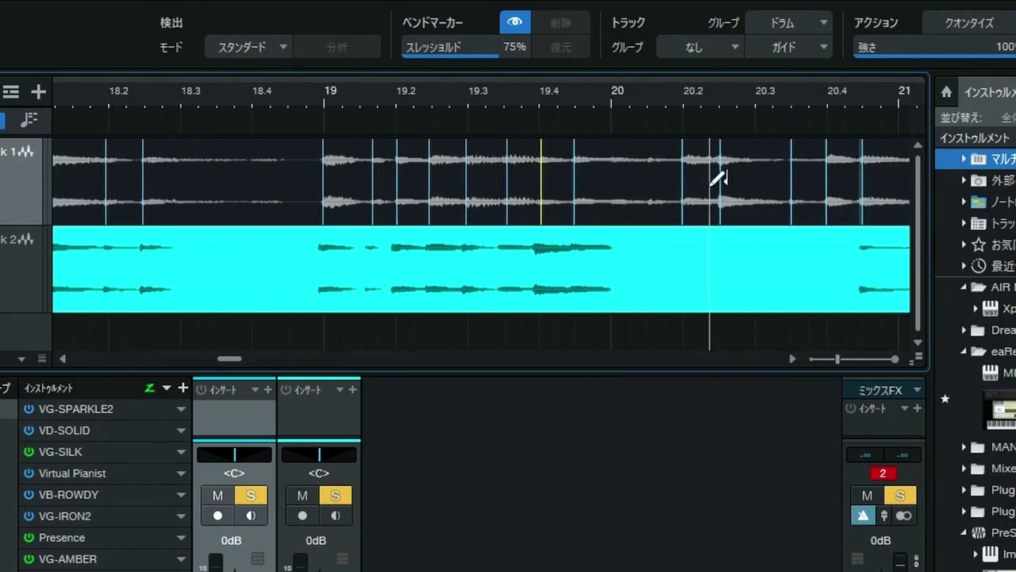
{"action": "left_click_drag", "start_coordinate": [642, 95], "coordinate": [657, 125]}
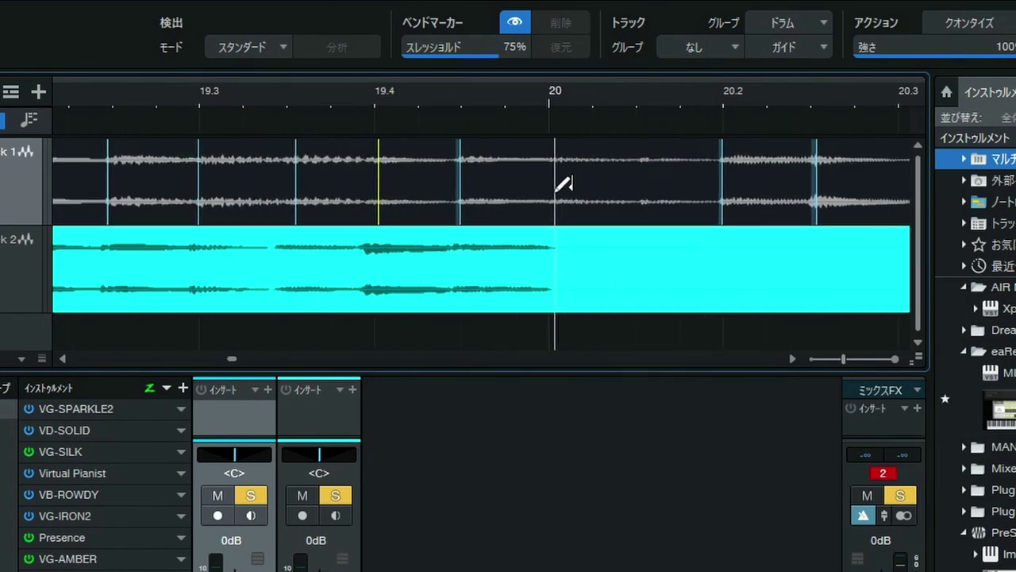
Add a bend marker to Track 1's unmarked onset midway between beats 23.2 and 23.3.
{"action": "left_click_drag", "start_coordinate": [769, 119], "coordinate": [612, 75]}
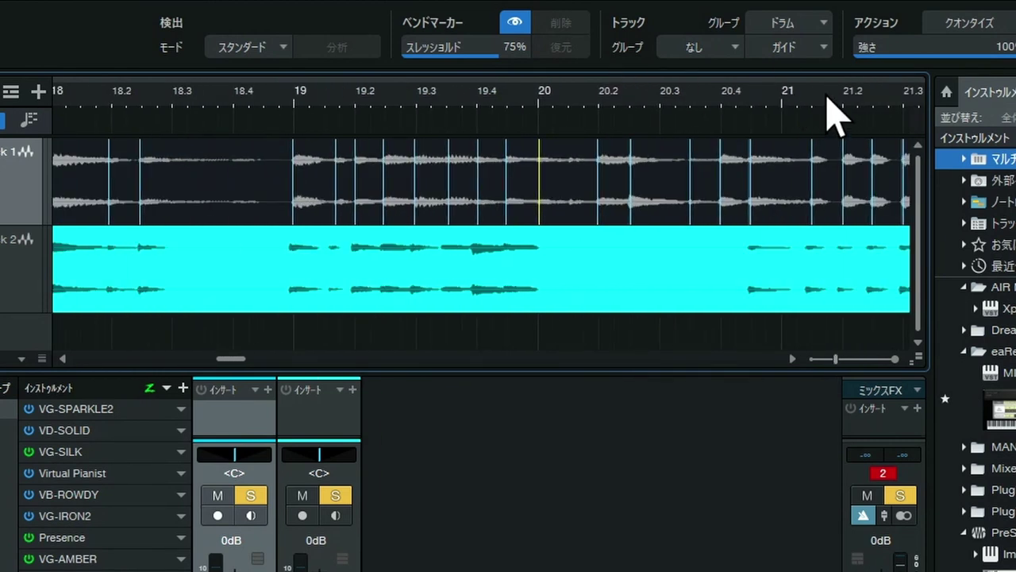
{"action": "left_click_drag", "start_coordinate": [827, 97], "coordinate": [451, 95]}
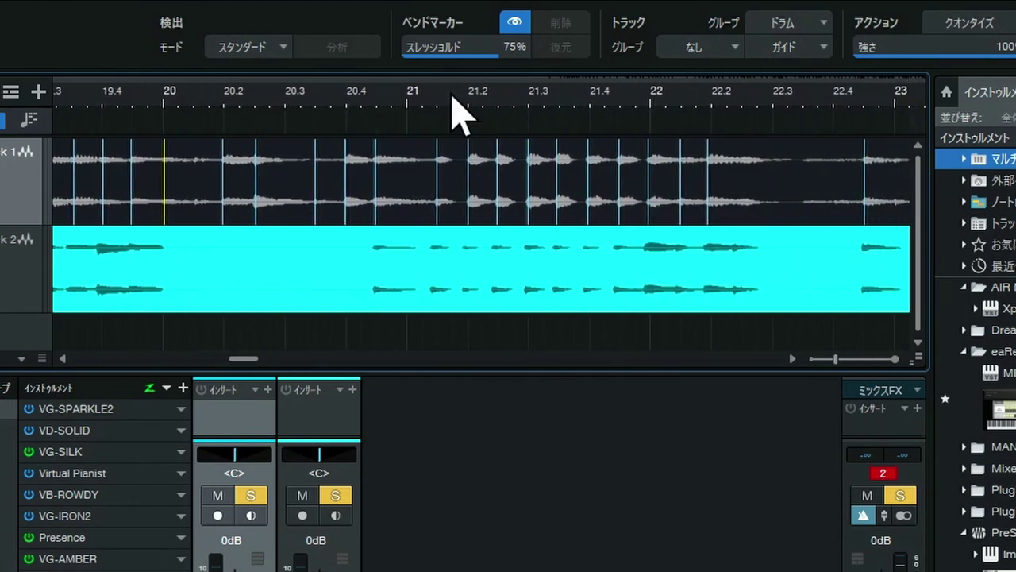
{"action": "left_click_drag", "start_coordinate": [843, 103], "coordinate": [426, 134]}
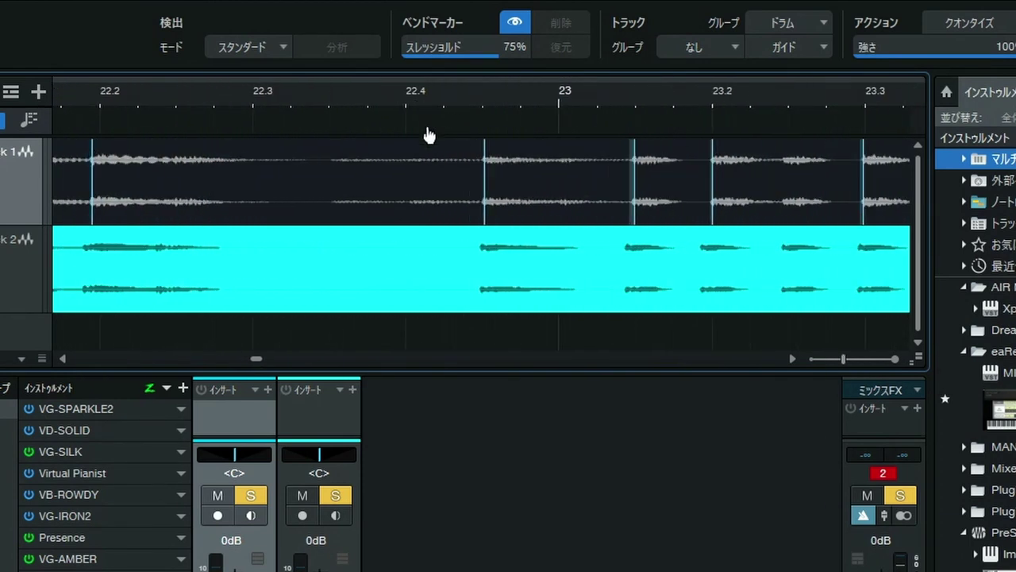
{"action": "left_click", "coordinate": [785, 214]}
Add bend markers in Track 1 near beat 24.2, midway between beats 24.2 and 24.3, and midway between 24.3 and 24.4.
{"action": "left_click_drag", "start_coordinate": [754, 104], "coordinate": [481, 68]}
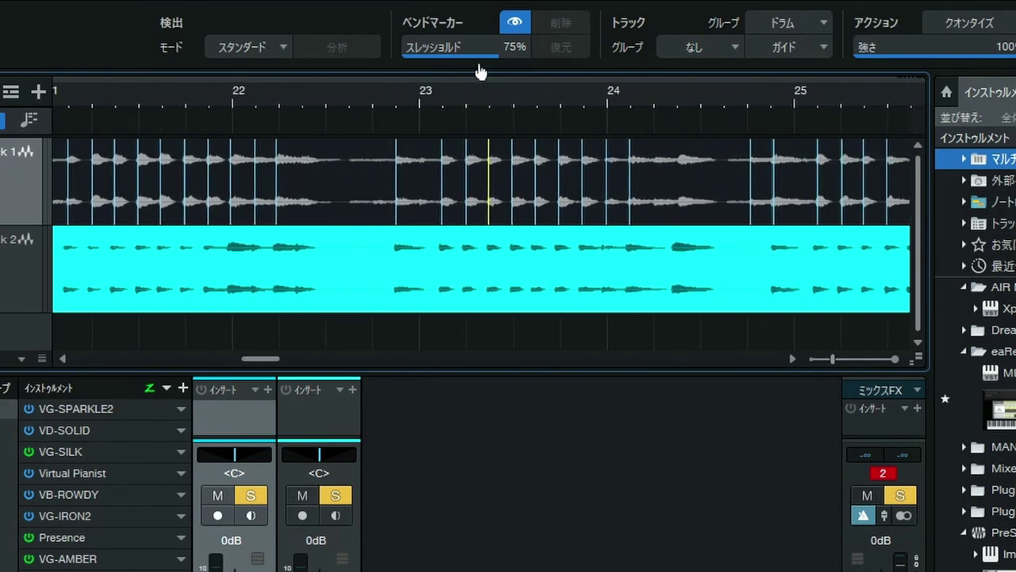
{"action": "left_click_drag", "start_coordinate": [715, 106], "coordinate": [688, 143]}
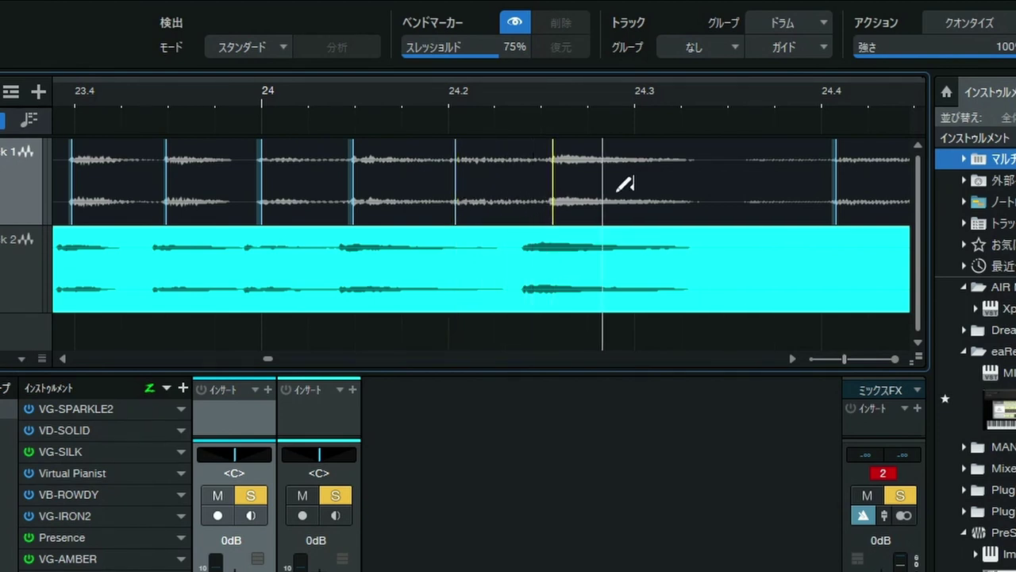
{"action": "left_click_drag", "start_coordinate": [775, 118], "coordinate": [481, 118]}
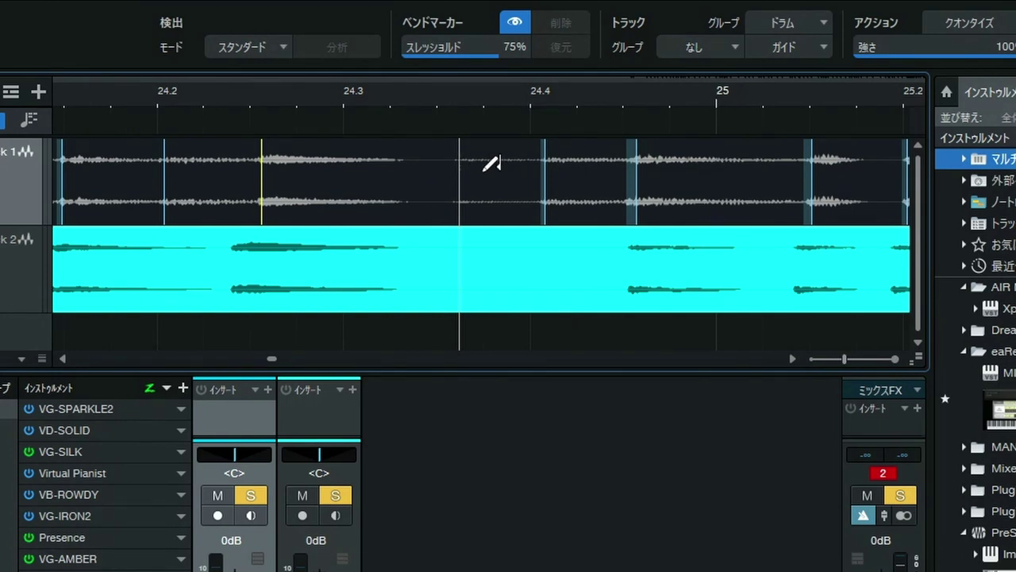
Add bend markers to Track 1's unmarked onsets midway between beats 27.3 and 27.4 and midway between 29 and 29.2.
{"action": "left_click_drag", "start_coordinate": [409, 101], "coordinate": [409, 78]}
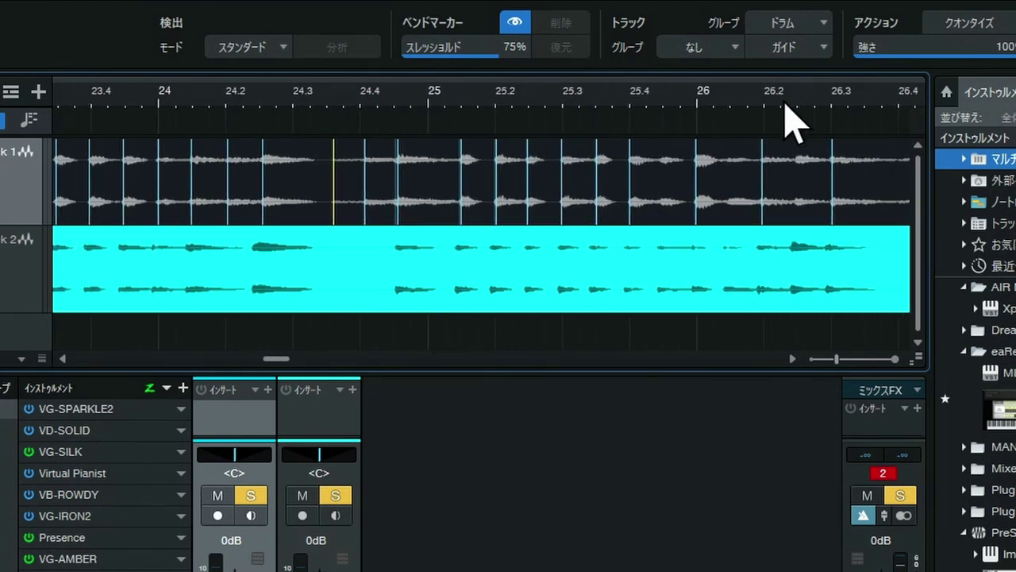
{"action": "left_click_drag", "start_coordinate": [787, 111], "coordinate": [431, 67]}
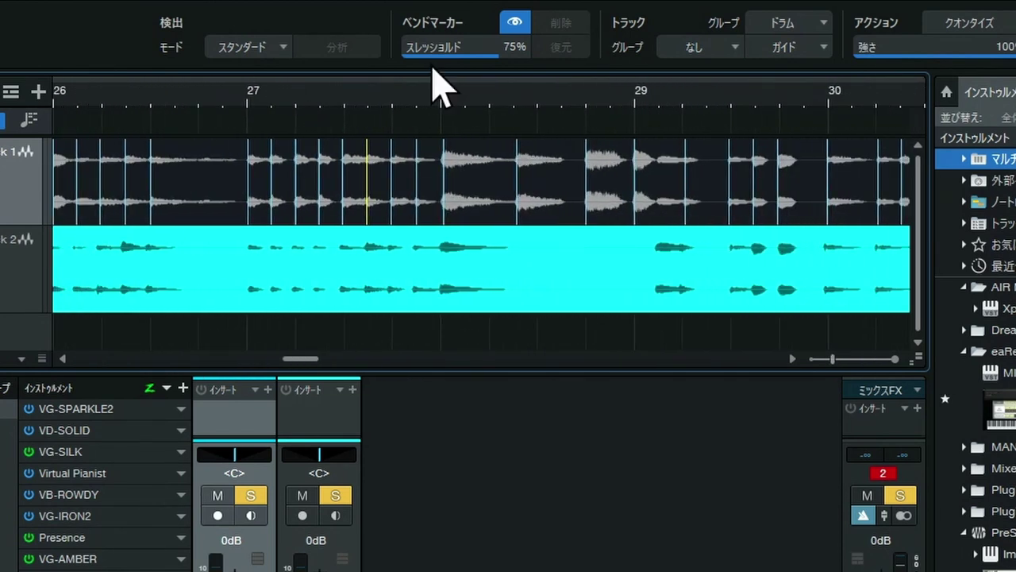
{"action": "left_click_drag", "start_coordinate": [704, 107], "coordinate": [674, 132]}
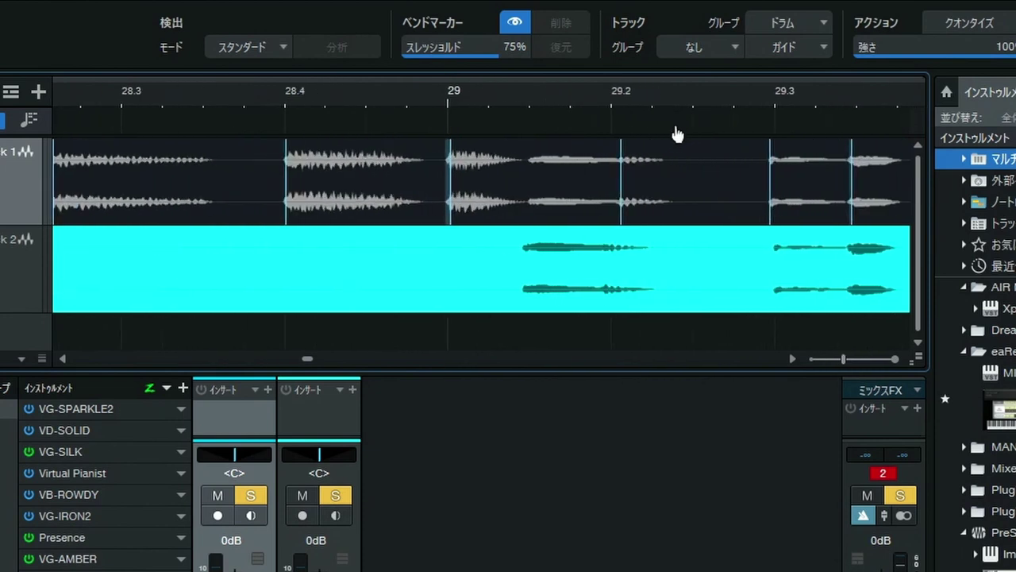
{"action": "left_click_drag", "start_coordinate": [537, 170], "coordinate": [528, 177]}
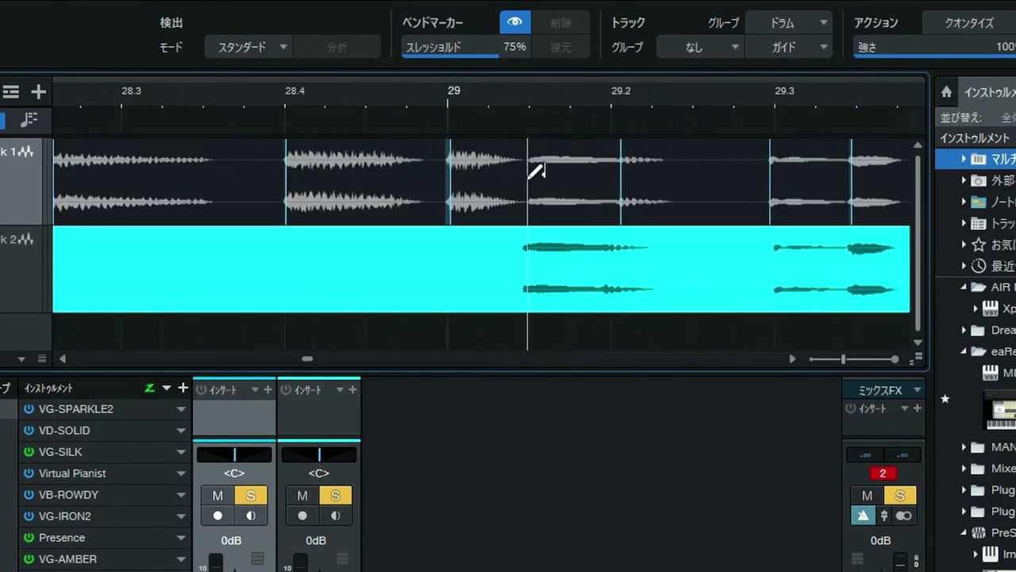
Add bend markers to Track 1's unmarked onsets midway between beats 34.4 and 35 and near beat 35.2.
{"action": "left_click_drag", "start_coordinate": [640, 97], "coordinate": [487, 64]}
{"action": "left_click_drag", "start_coordinate": [757, 114], "coordinate": [333, 95]}
{"action": "left_click_drag", "start_coordinate": [652, 94], "coordinate": [413, 96]}
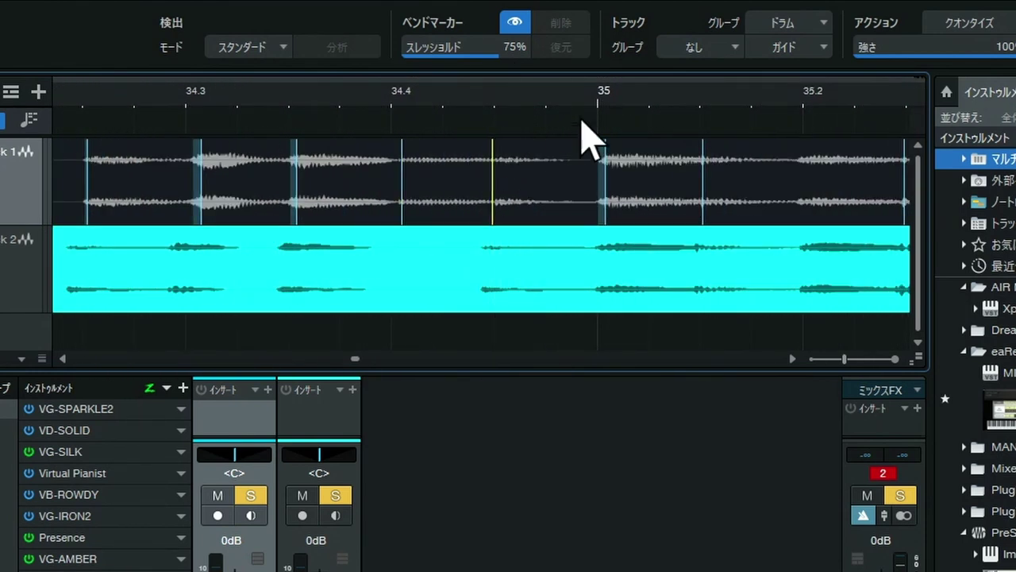
{"action": "left_click_drag", "start_coordinate": [642, 119], "coordinate": [401, 99]}
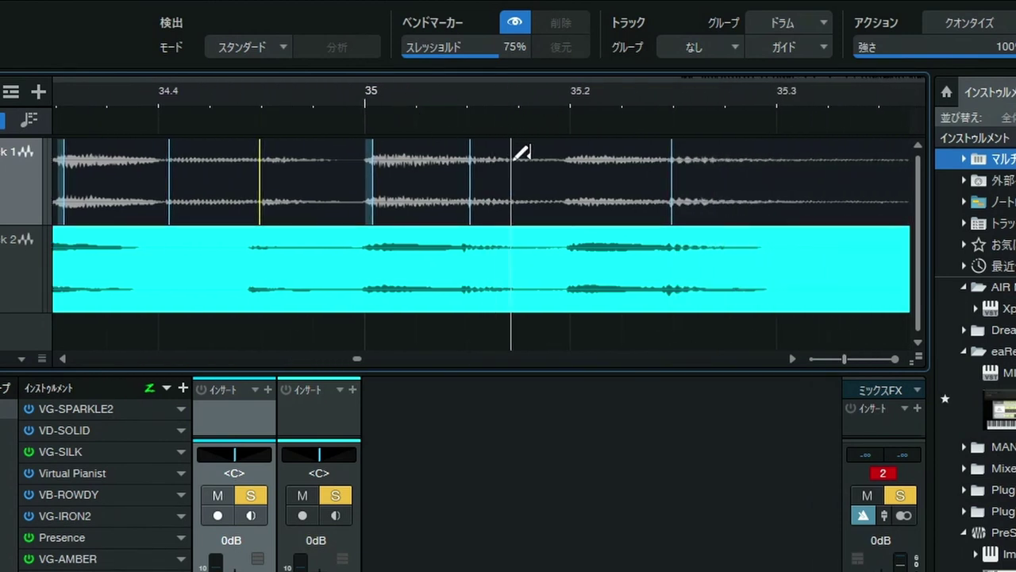
{"action": "left_click", "coordinate": [574, 180]}
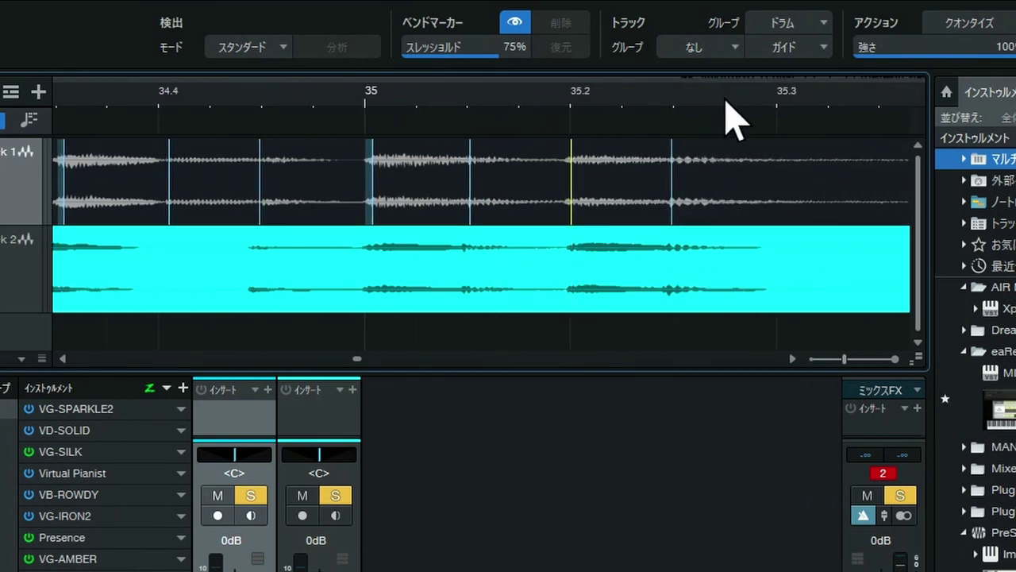
Add bend markers in Track 1 midway between beats 41 and 41.2, 42 and 42.2, and 47.2 and 47.3.
{"action": "left_click_drag", "start_coordinate": [733, 118], "coordinate": [411, 79]}
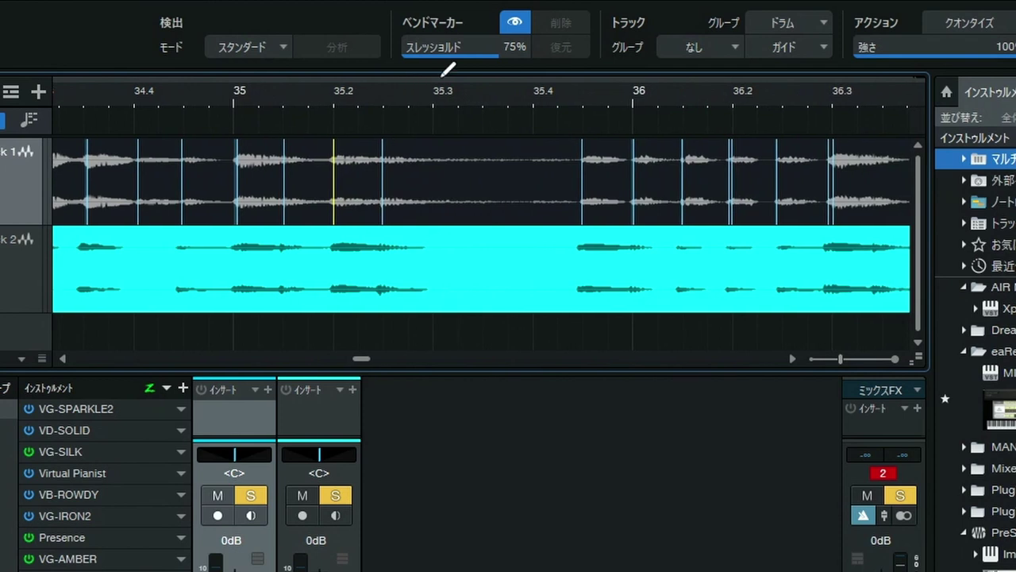
{"action": "left_click_drag", "start_coordinate": [534, 109], "coordinate": [326, 67]}
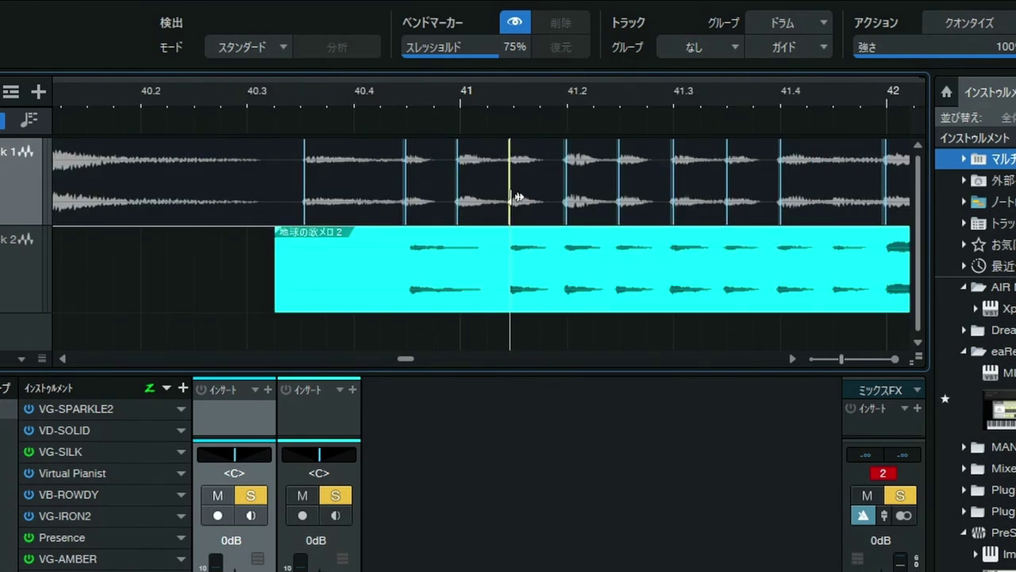
{"action": "left_click_drag", "start_coordinate": [672, 102], "coordinate": [409, 87]}
{"action": "left_click_drag", "start_coordinate": [594, 104], "coordinate": [578, 129]}
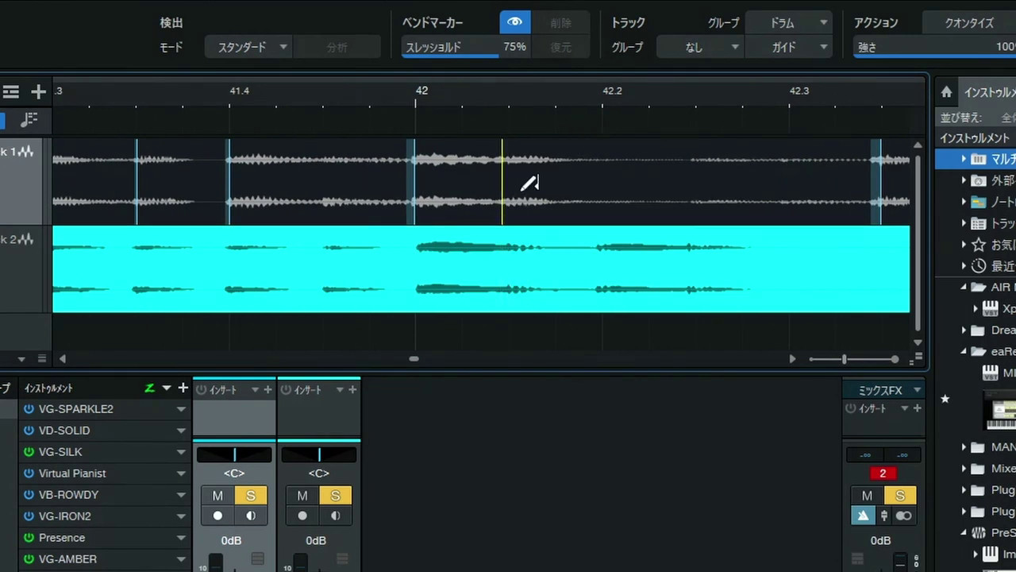
{"action": "left_click_drag", "start_coordinate": [413, 103], "coordinate": [379, 100]}
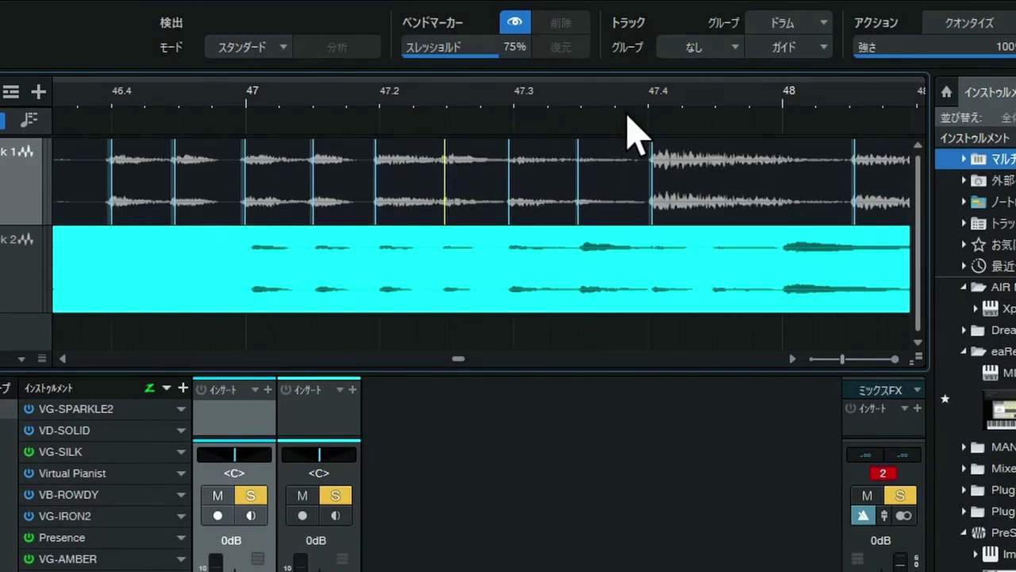
Add bend markers to Track 1's unmarked onsets midway between beats 50 and 50.2 and midway between 50.3 and 50.4.
{"action": "left_click_drag", "start_coordinate": [639, 115], "coordinate": [498, 100]}
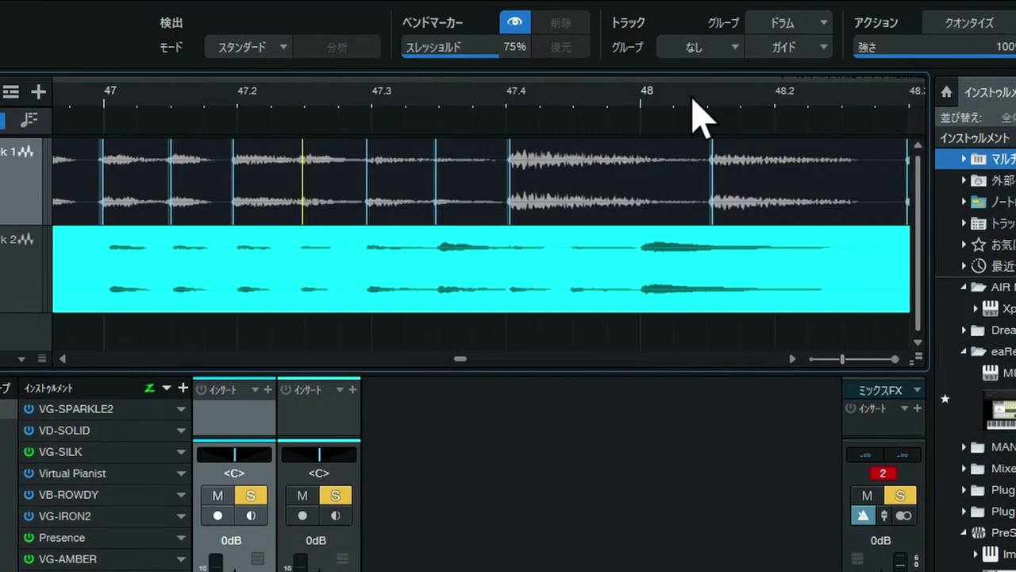
{"action": "left_click_drag", "start_coordinate": [699, 118], "coordinate": [481, 127]}
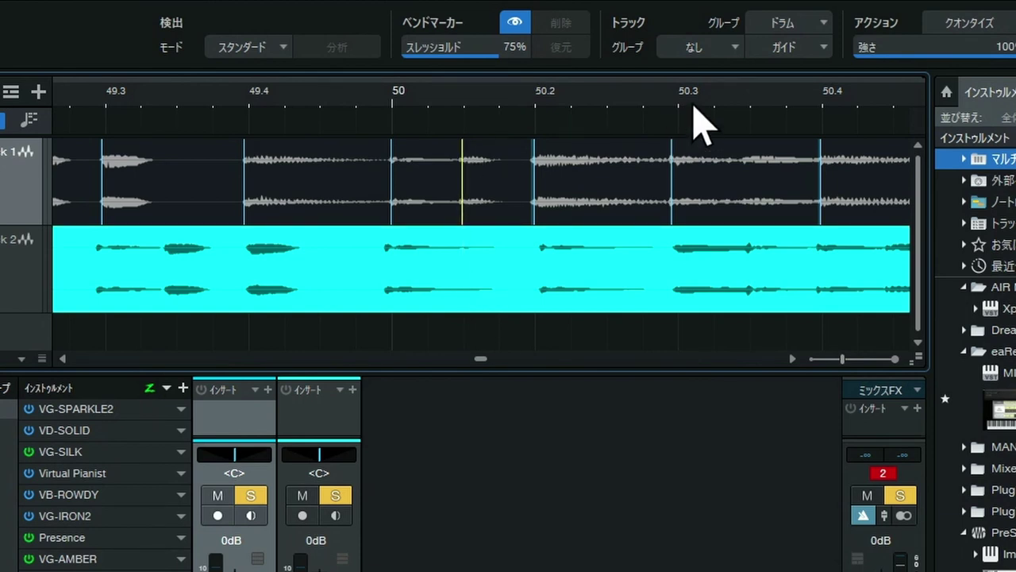
{"action": "left_click_drag", "start_coordinate": [694, 114], "coordinate": [435, 101]}
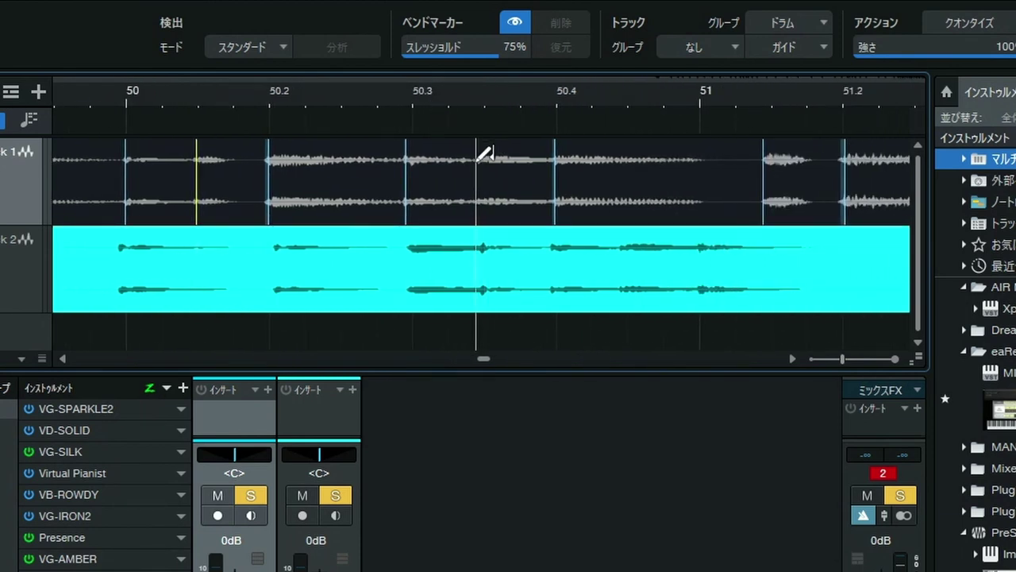
Add bend markers in Track 1 near beats 54.3, 55, 55.3 and 56.4, and midway between 54.3 and 54.4, 54.4 and 55, 55 and 55.2.
{"action": "left_click_drag", "start_coordinate": [726, 87], "coordinate": [358, 79]}
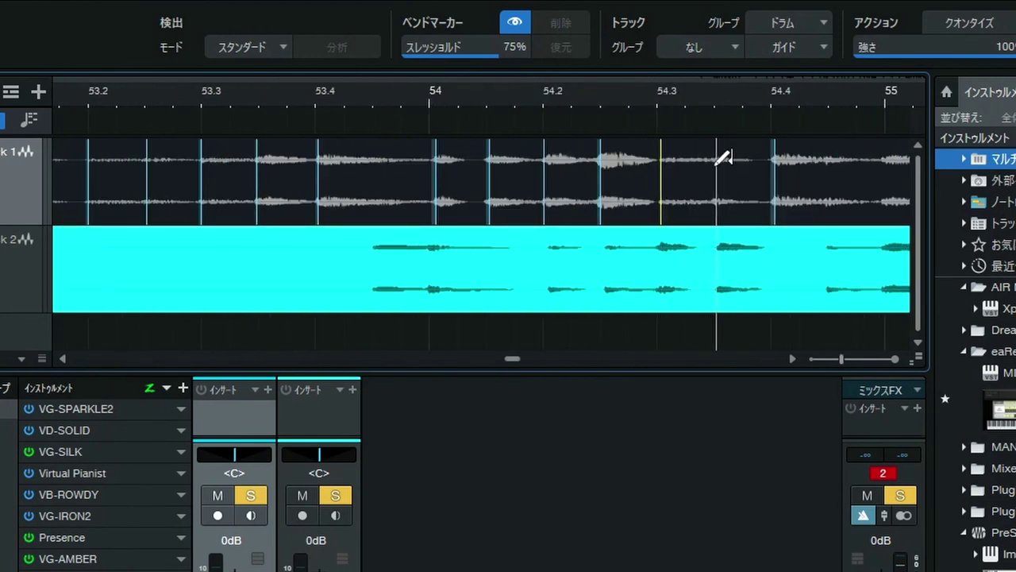
{"action": "left_click_drag", "start_coordinate": [754, 95], "coordinate": [545, 90]}
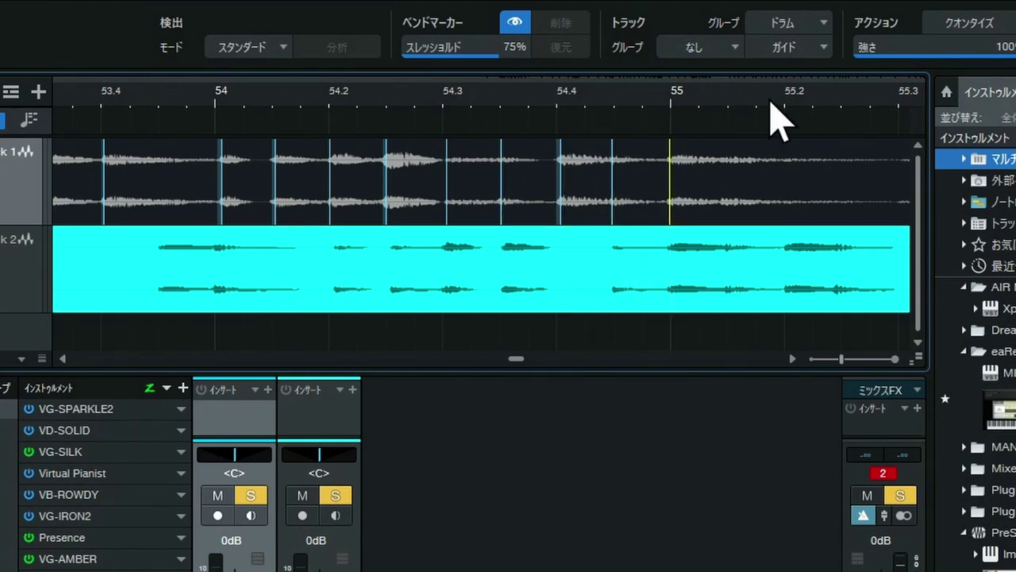
{"action": "left_click_drag", "start_coordinate": [783, 119], "coordinate": [482, 111]}
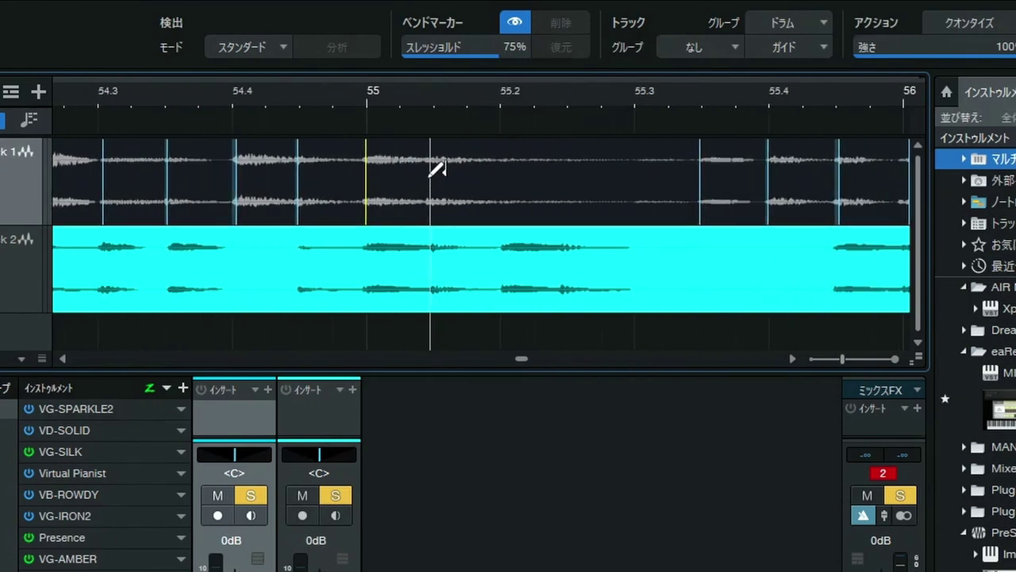
{"action": "left_click", "coordinate": [635, 159]}
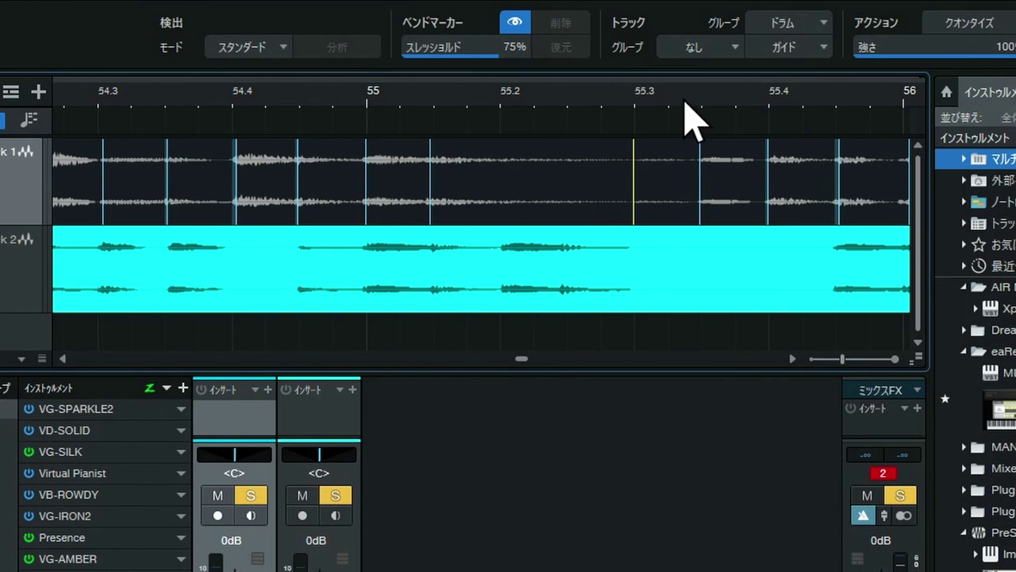
{"action": "left_click_drag", "start_coordinate": [684, 103], "coordinate": [453, 88]}
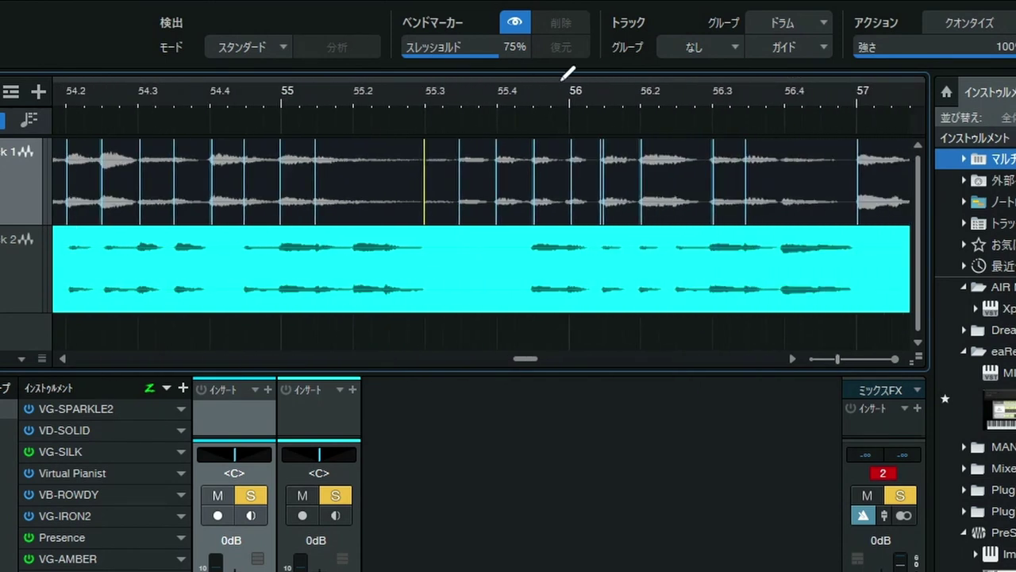
{"action": "scroll", "coordinate": [783, 156], "scroll_direction": "right", "scroll_amount": 5}
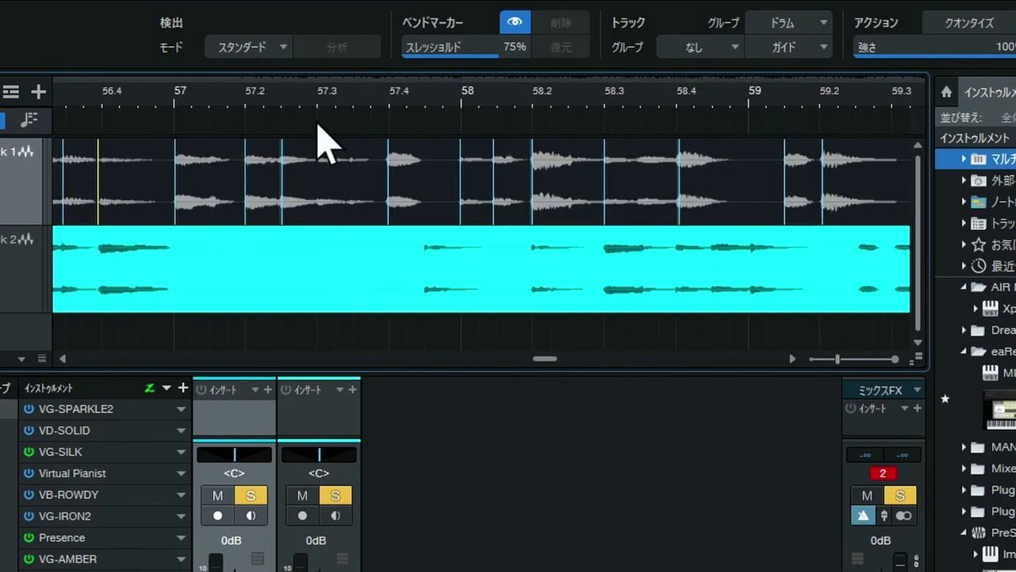
Hide the mixer console and increase Track 1's height for a larger view of its waveform around beat 57.3.
{"action": "left_click_drag", "start_coordinate": [320, 94], "coordinate": [321, 131]}
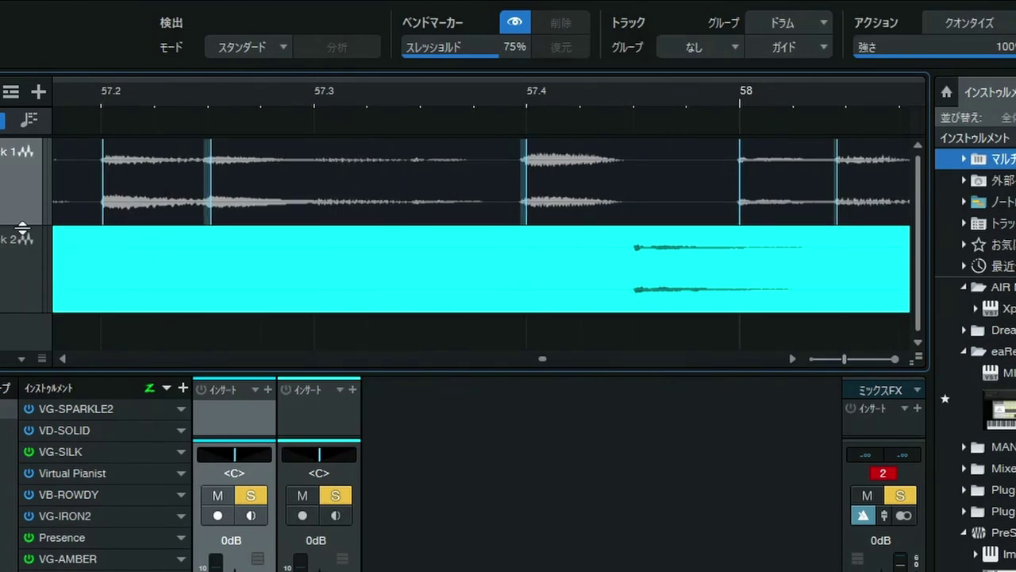
{"action": "mouse_move", "coordinate": [22, 229]}
{"action": "left_mouse_down"}
{"action": "mouse_move", "coordinate": [26, 397]}
{"action": "mouse_move", "coordinate": [92, 300]}
{"action": "mouse_move", "coordinate": [89, 341]}
{"action": "left_mouse_up"}
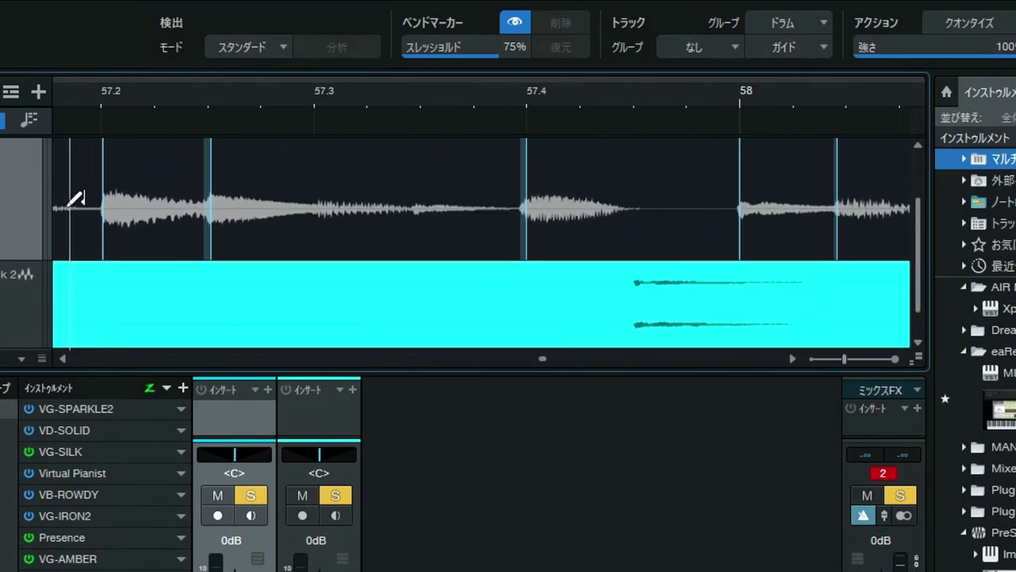
{"action": "scroll", "coordinate": [16, 191], "scroll_direction": "up", "scroll_amount": 1}
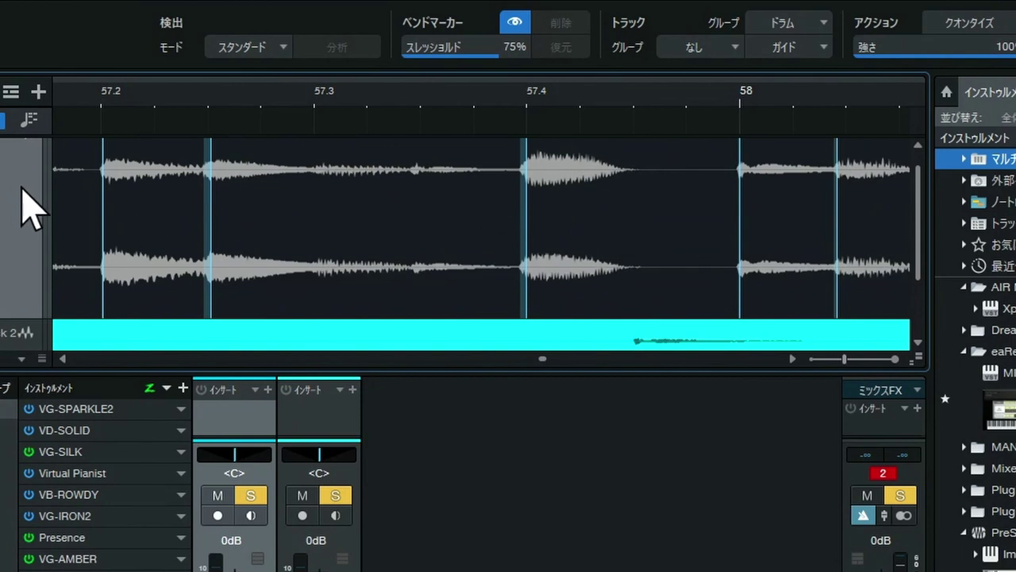
{"action": "key", "text": "F3"}
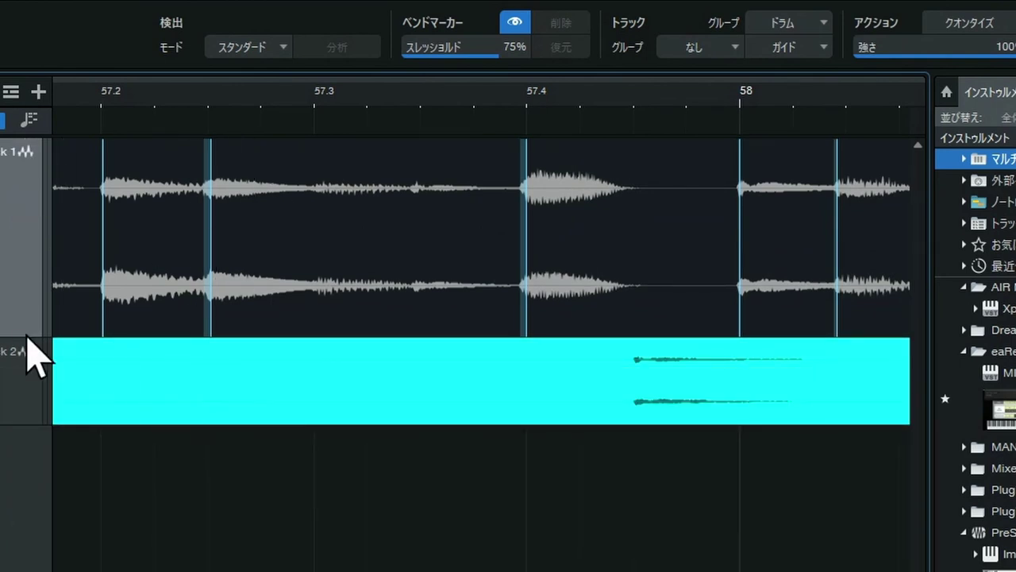
{"action": "left_click_drag", "start_coordinate": [27, 340], "coordinate": [32, 500]}
Add bend markers in Track 1 near beat 57.3, midway between beats 57.3 and 57.4, and midway between 58.3 and 58.4.
{"action": "left_click", "coordinate": [318, 440]}
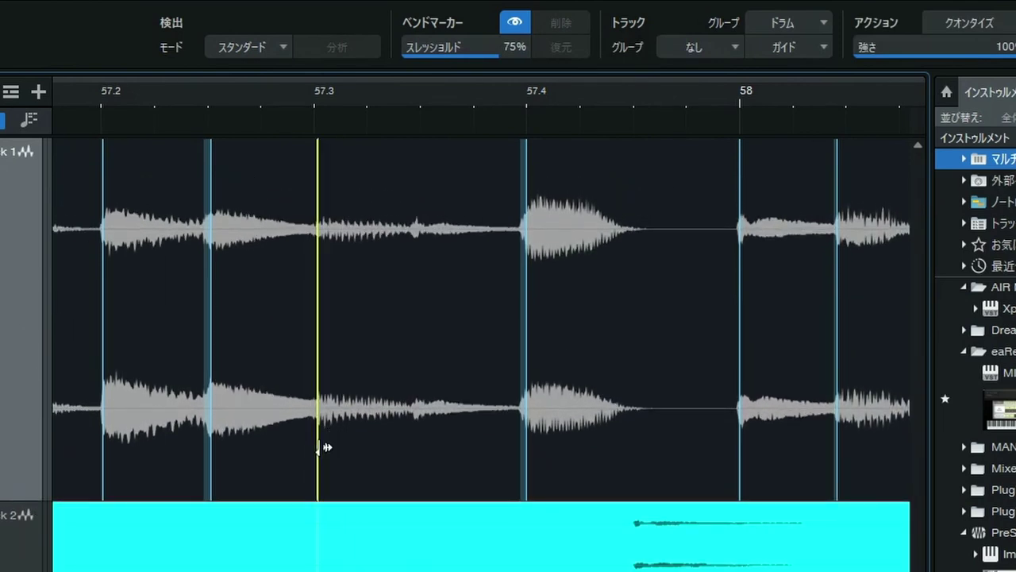
{"action": "left_click", "coordinate": [414, 437]}
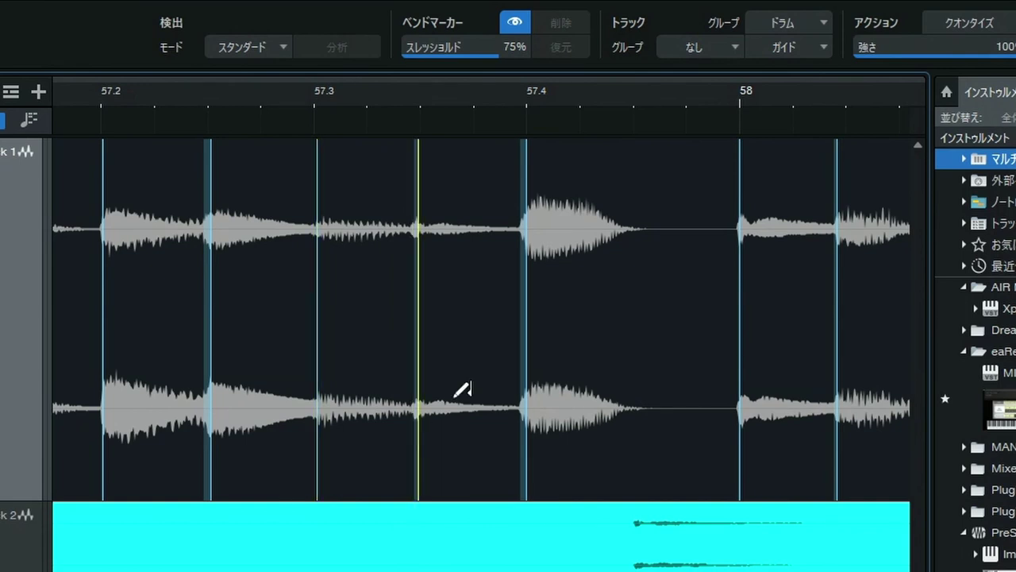
{"action": "left_click_drag", "start_coordinate": [681, 109], "coordinate": [169, 81]}
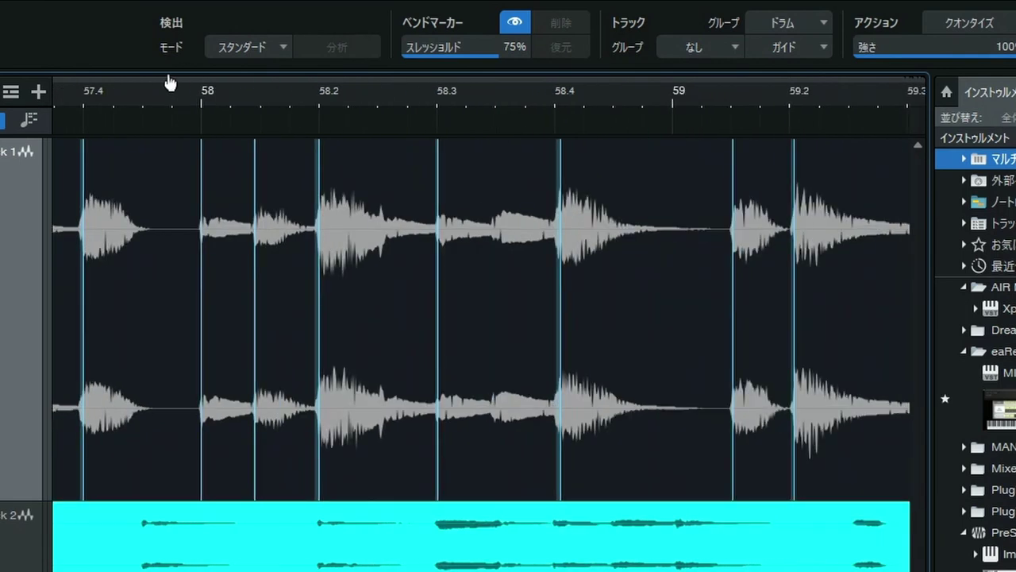
{"action": "left_click", "coordinate": [495, 350]}
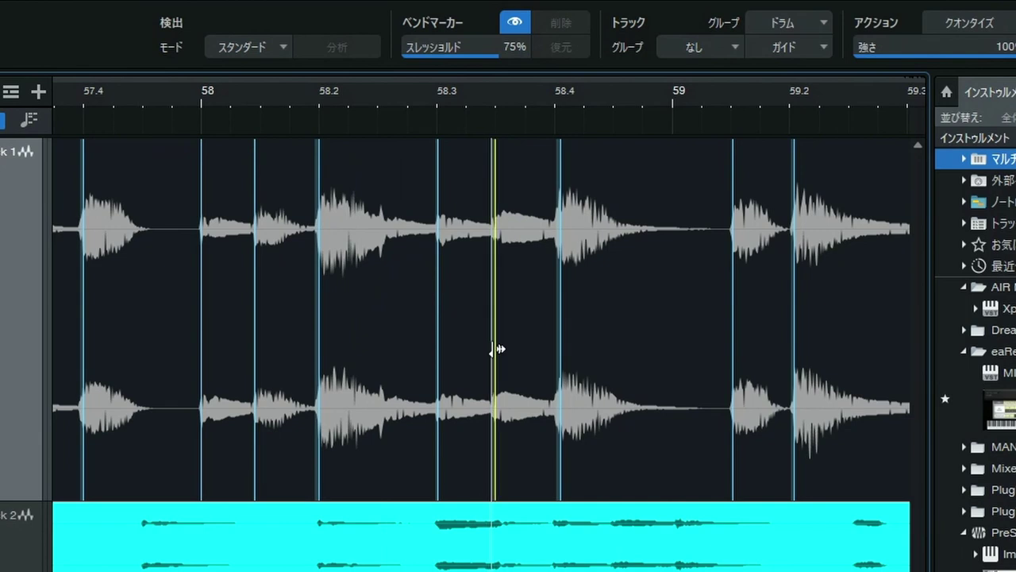
Add bend markers in Track 1 near beat 62.3, midway between beats 62.2 and 62.3, and midway between 62.3 and 62.4.
{"action": "left_click_drag", "start_coordinate": [723, 99], "coordinate": [276, 71]}
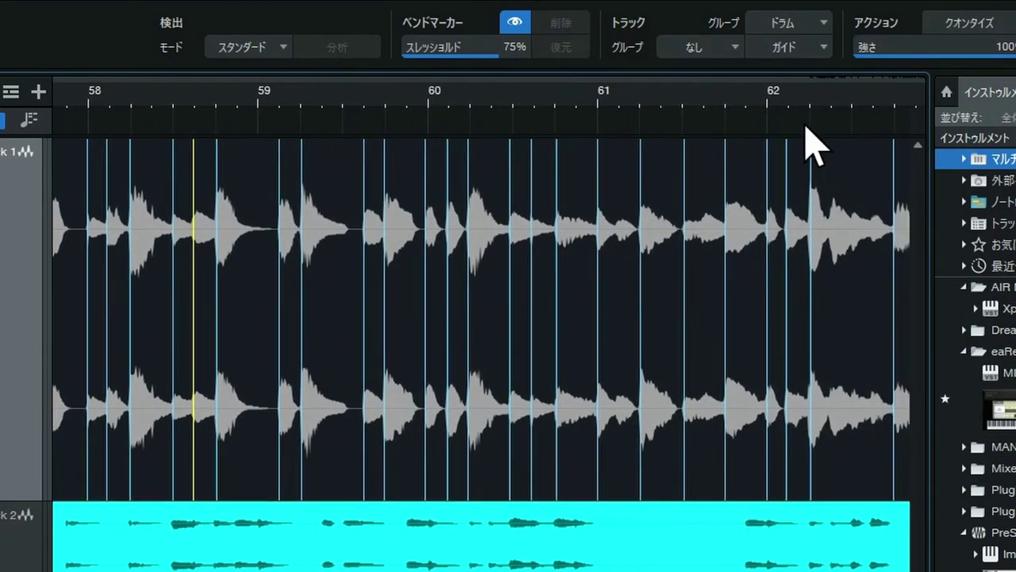
{"action": "mouse_move", "coordinate": [822, 93]}
{"action": "left_mouse_down"}
{"action": "mouse_move", "coordinate": [416, 103]}
{"action": "mouse_move", "coordinate": [426, 106]}
{"action": "mouse_move", "coordinate": [401, 133]}
{"action": "mouse_move", "coordinate": [382, 199]}
{"action": "left_mouse_up"}
{"action": "left_click", "coordinate": [392, 266]}
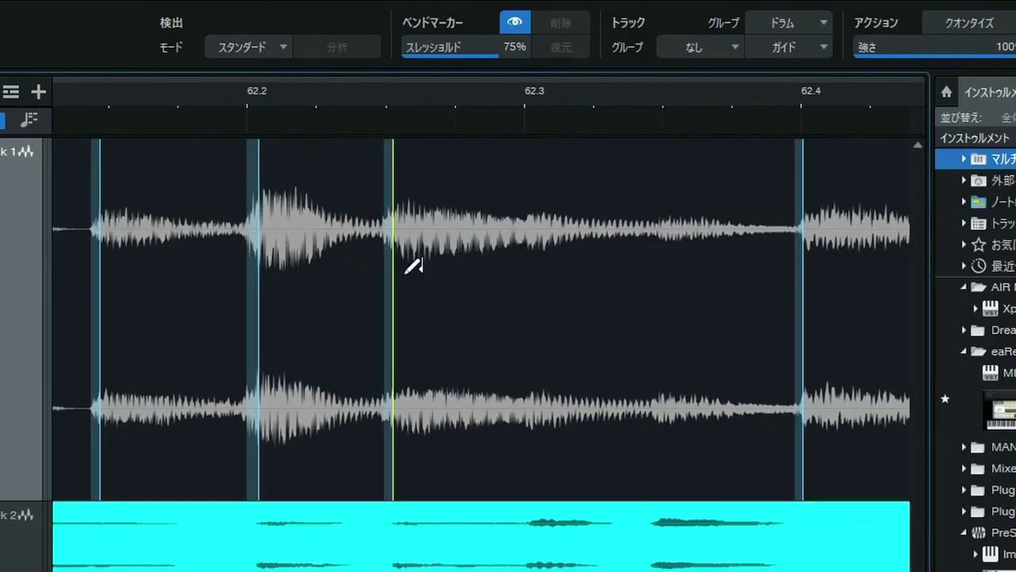
{"action": "left_click", "coordinate": [524, 282]}
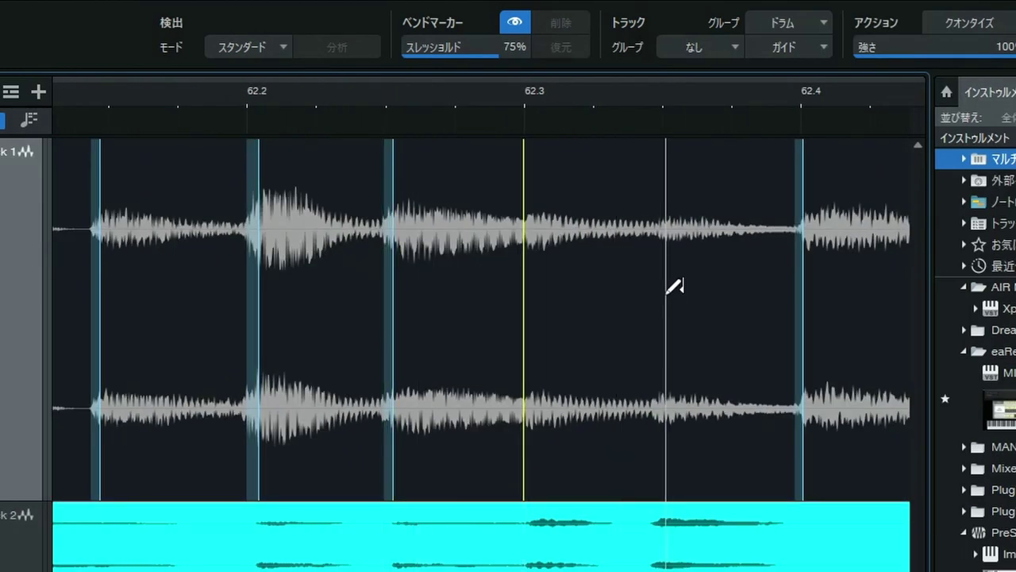
{"action": "left_click", "coordinate": [664, 290]}
Add bend markers in Track 1 near beats 63 and 63.3, and midway between 62.4 and 63, 63 and 63.2, 63.2 and 63.3.
{"action": "left_click_drag", "start_coordinate": [704, 119], "coordinate": [316, 85]}
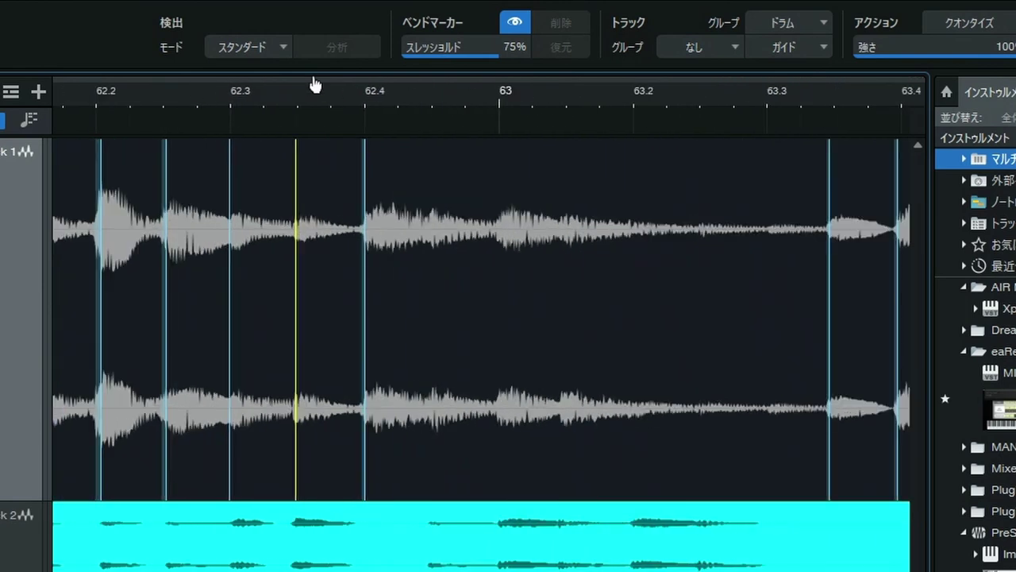
{"action": "left_click", "coordinate": [496, 290]}
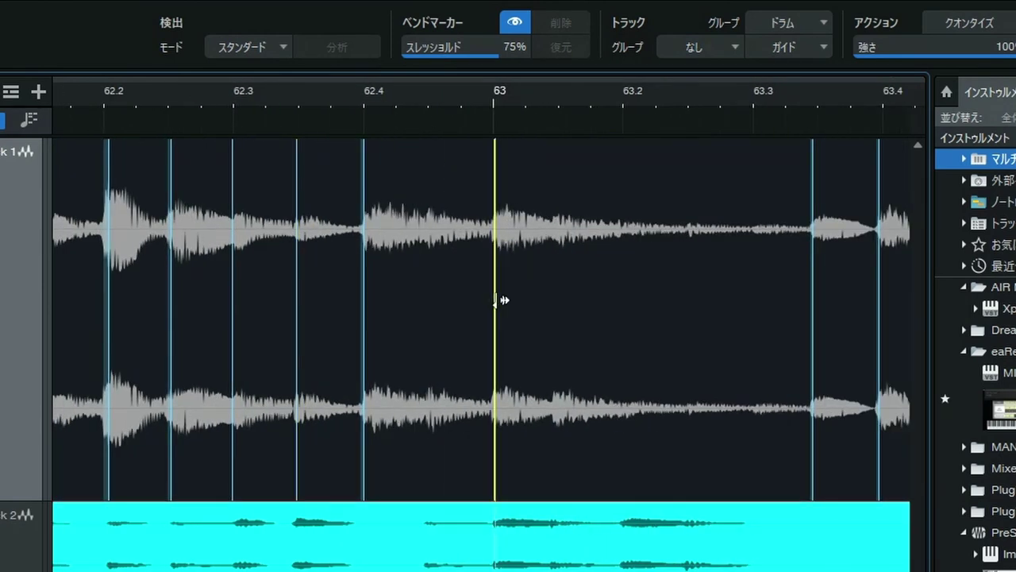
{"action": "left_click", "coordinate": [552, 290]}
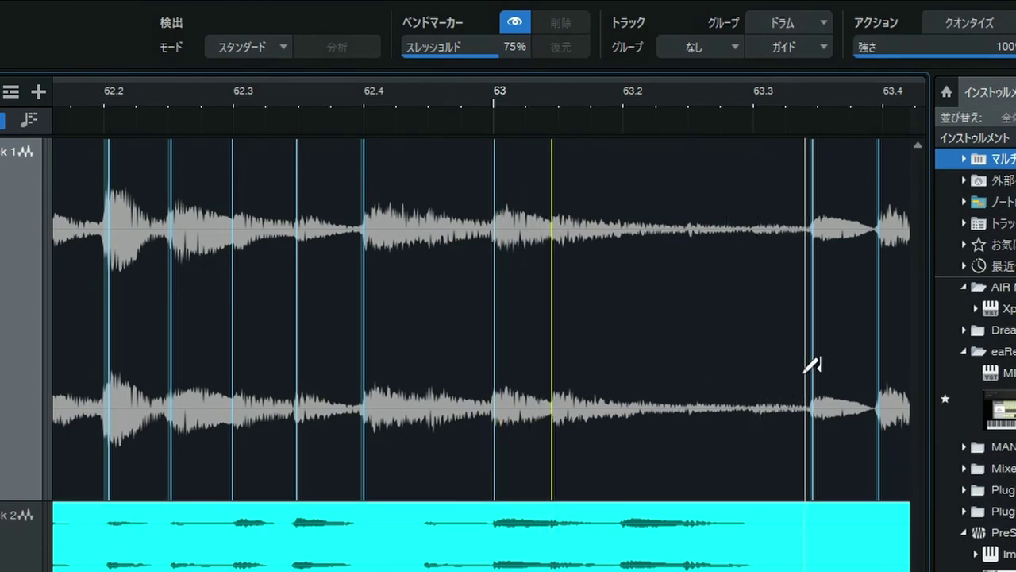
{"action": "left_click", "coordinate": [691, 386]}
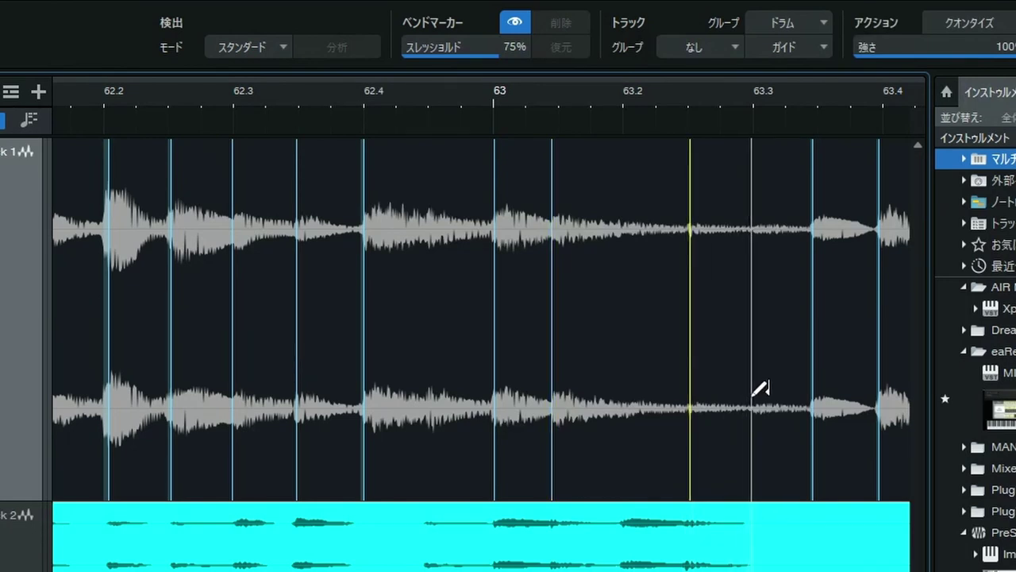
{"action": "left_click", "coordinate": [752, 397]}
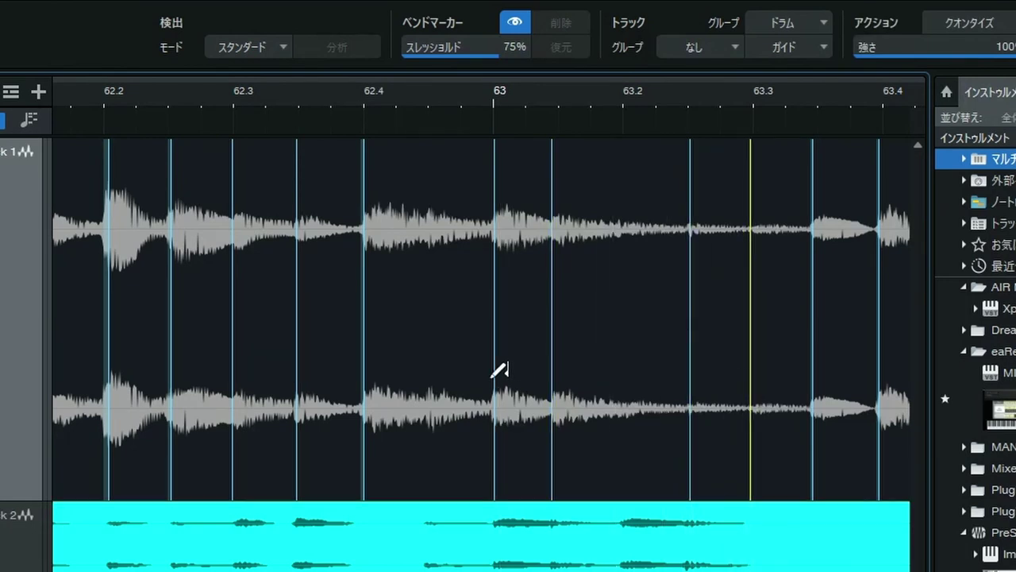
{"action": "left_click", "coordinate": [432, 387]}
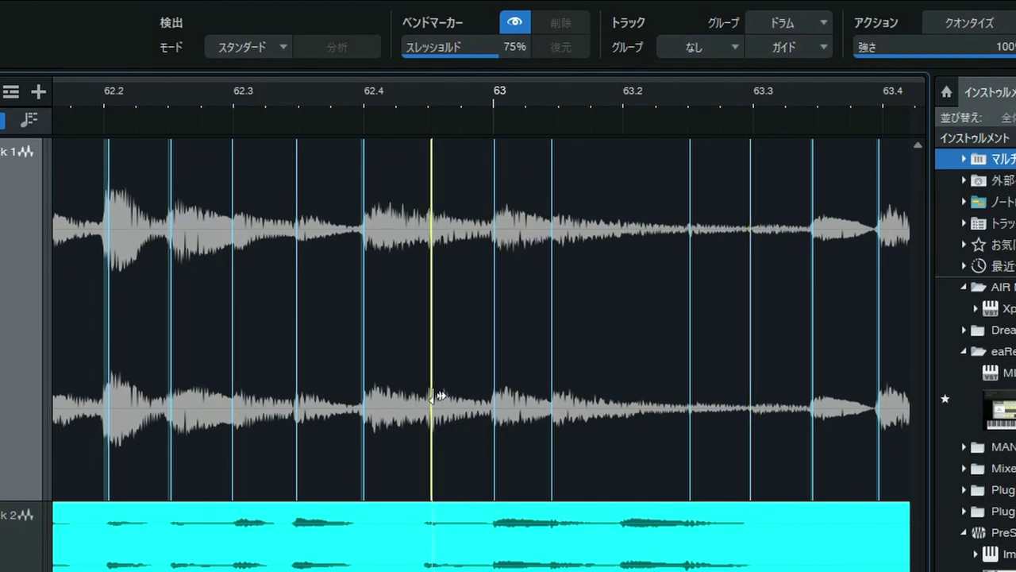
Add bend markers in Track 1 about midway between beats 64.4 and 65, near beats 67.2 and 67.3, and midway between 67.2 and 67.3.
{"action": "left_click_drag", "start_coordinate": [717, 95], "coordinate": [212, 75]}
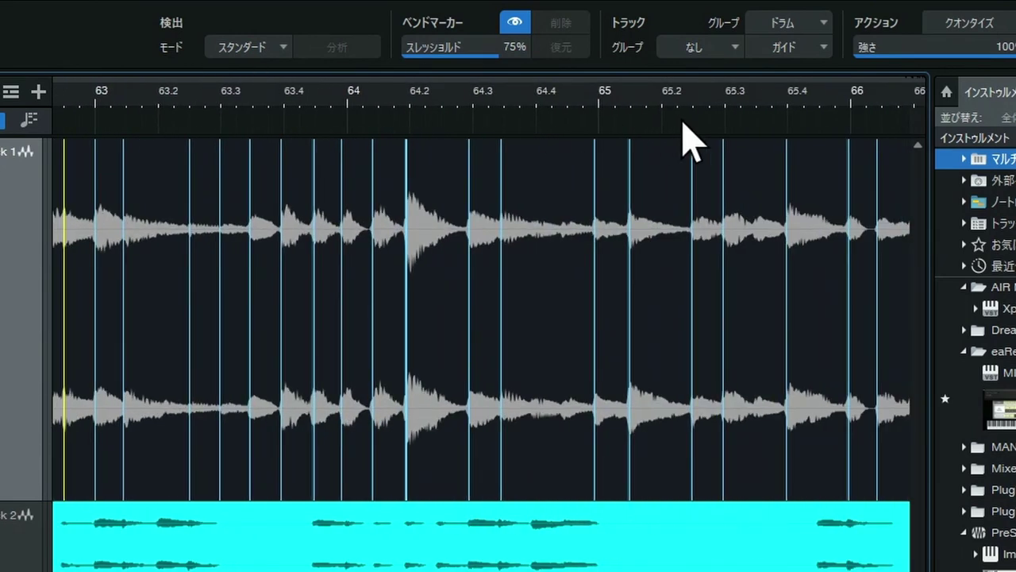
{"action": "left_click_drag", "start_coordinate": [566, 96], "coordinate": [567, 135]}
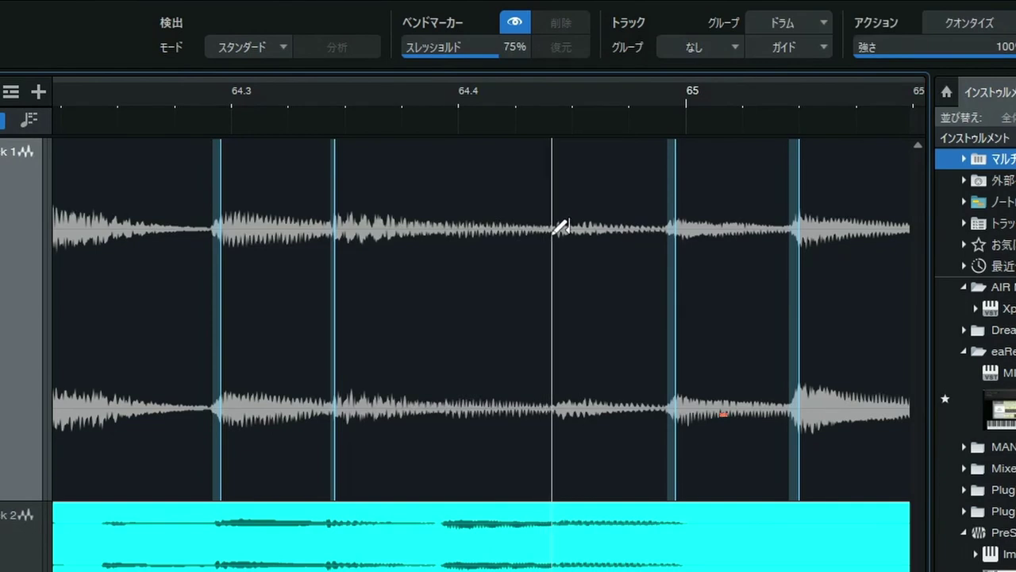
{"action": "left_click", "coordinate": [555, 252]}
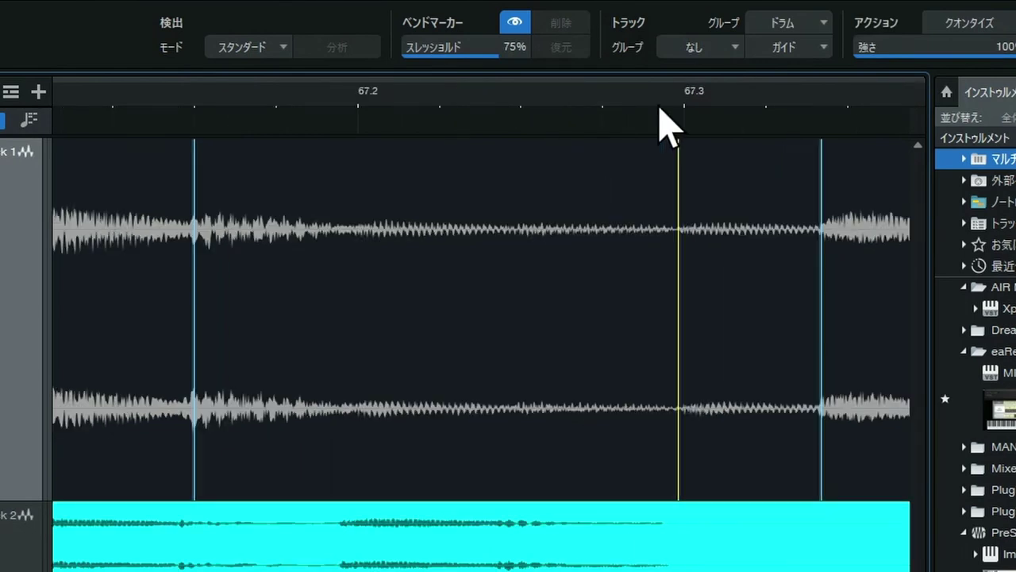
{"action": "left_click", "coordinate": [370, 340]}
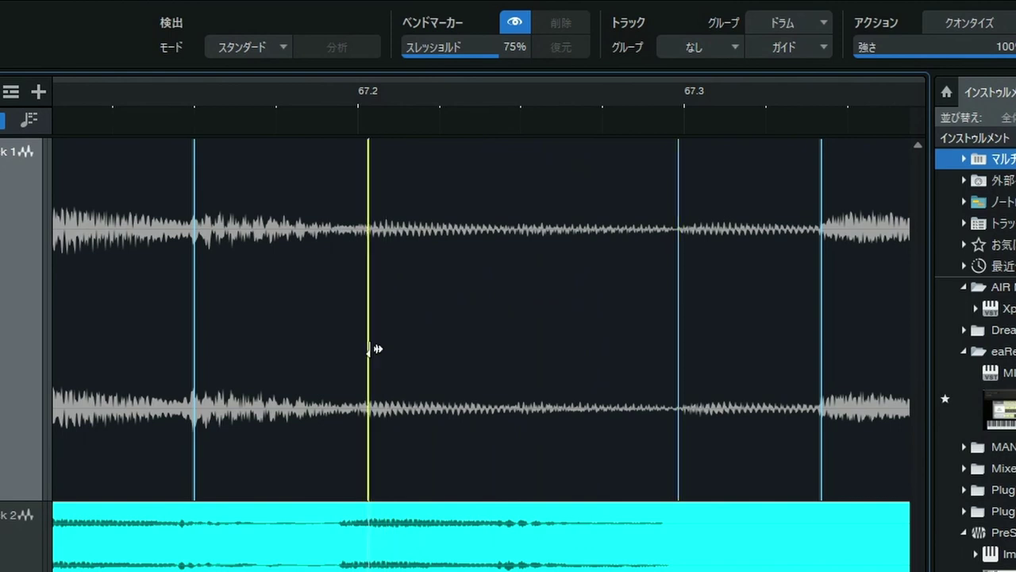
{"action": "left_click", "coordinate": [523, 335]}
Add a bend marker to Track 1's unmarked onset about midway between beats 67.4 and 68.
{"action": "key", "text": "w"}
{"action": "key", "text": "w"}
{"action": "key", "text": "w"}
{"action": "key", "text": "w"}
{"action": "key", "text": "w"}
{"action": "key", "text": "w"}
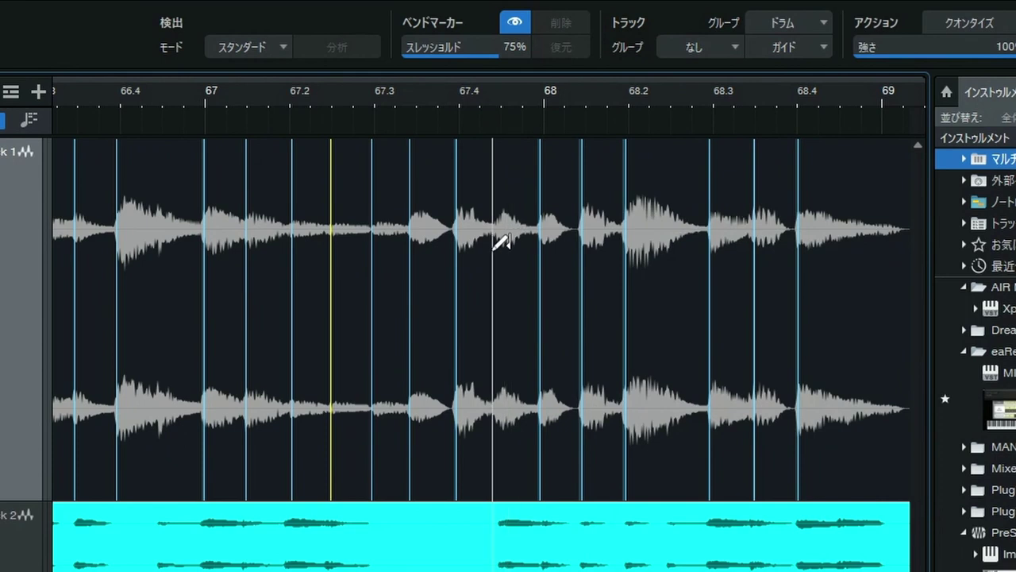
{"action": "left_click_drag", "start_coordinate": [501, 99], "coordinate": [500, 143]}
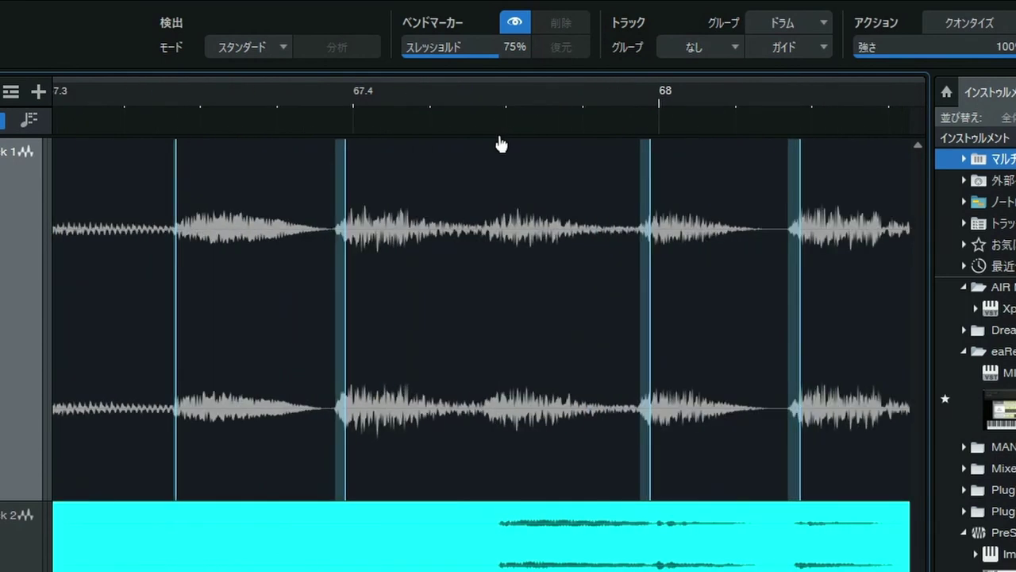
{"action": "left_click", "coordinate": [493, 182]}
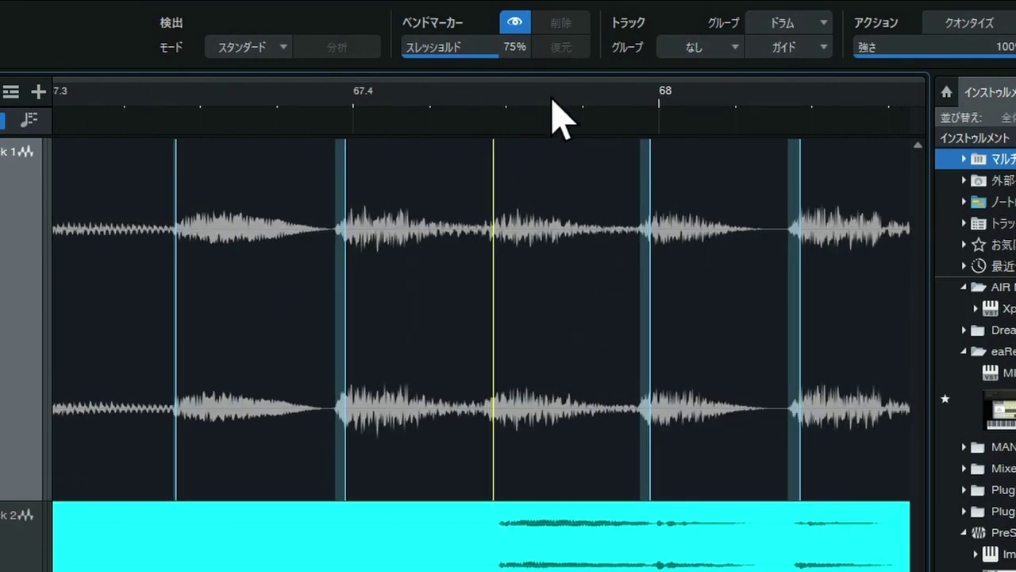
Review the bend markers across the full length of Track 1 alongside the Track 2 melody clips.
{"action": "key", "text": "w"}
{"action": "key", "text": "w"}
{"action": "key", "text": "w"}
{"action": "key", "text": "w"}
{"action": "key", "text": "w"}
{"action": "key", "text": "w"}
{"action": "key", "text": "w"}
{"action": "key", "text": "w"}
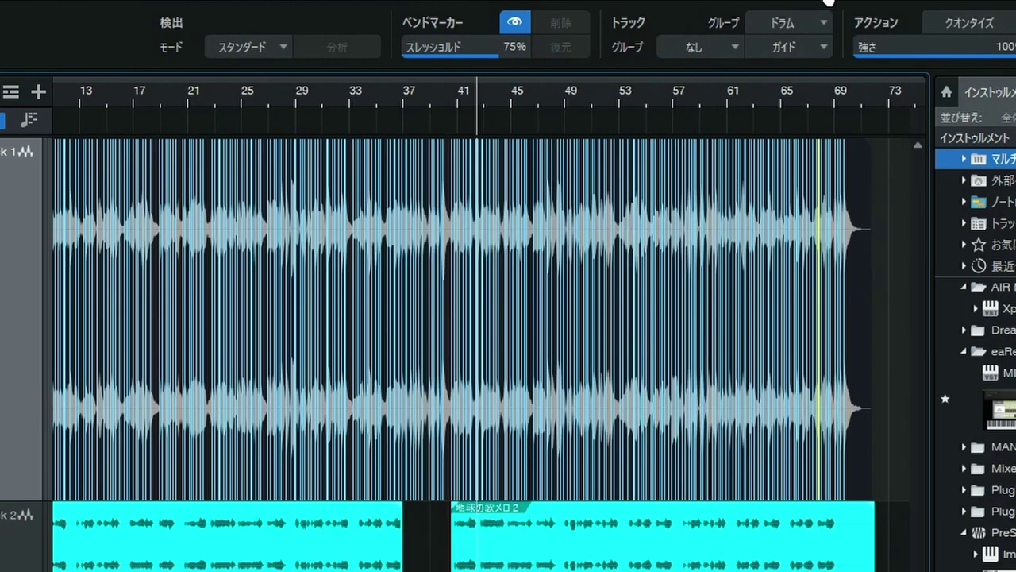
{"action": "key", "text": "w"}
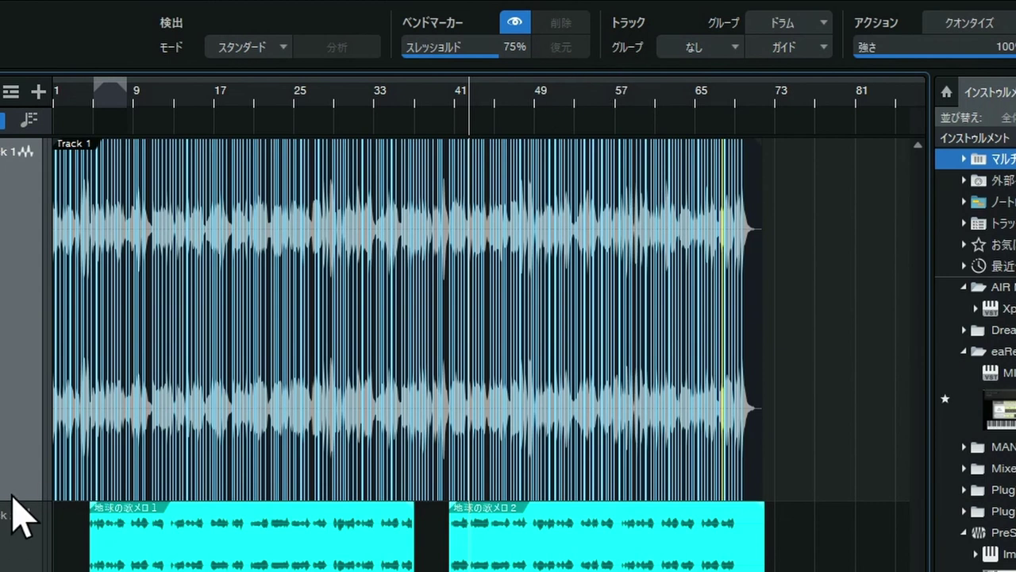
Reduce Track 1's height and add a bend marker to its unmarked onset about midway between beats 20 and 20.2.
{"action": "left_click_drag", "start_coordinate": [11, 499], "coordinate": [12, 361]}
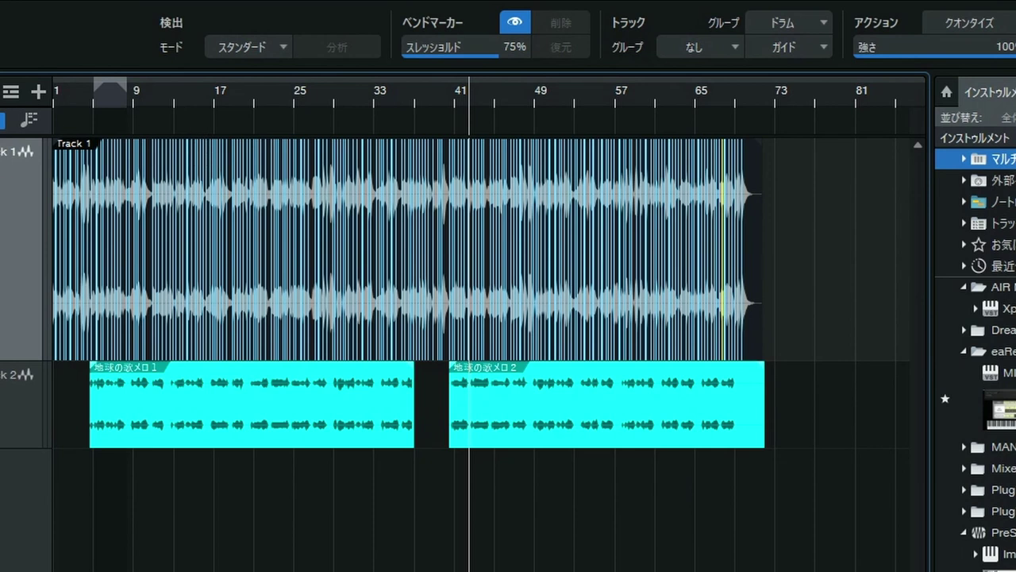
{"action": "left_click", "coordinate": [281, 228]}
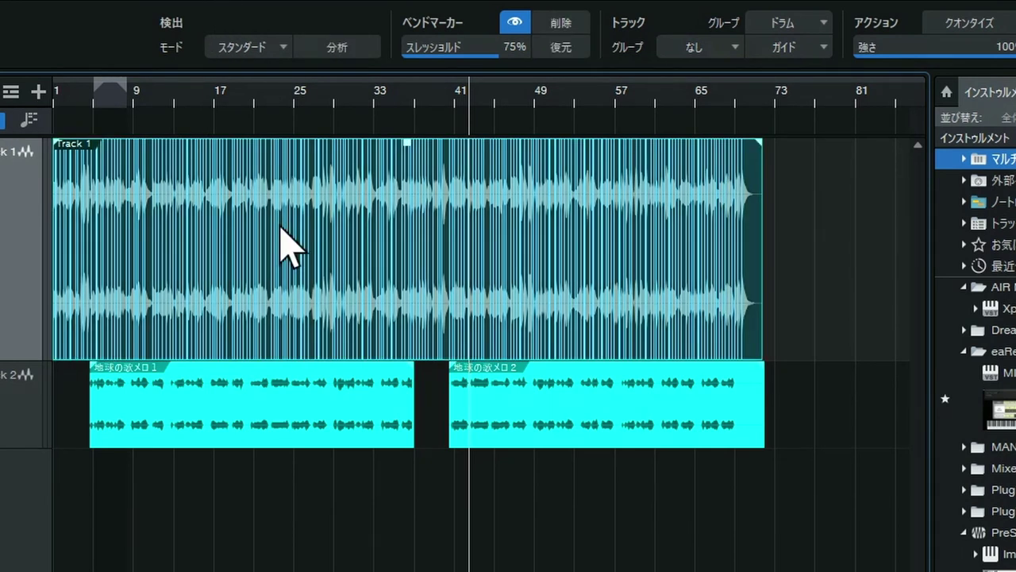
{"action": "left_click_drag", "start_coordinate": [245, 107], "coordinate": [341, 194]}
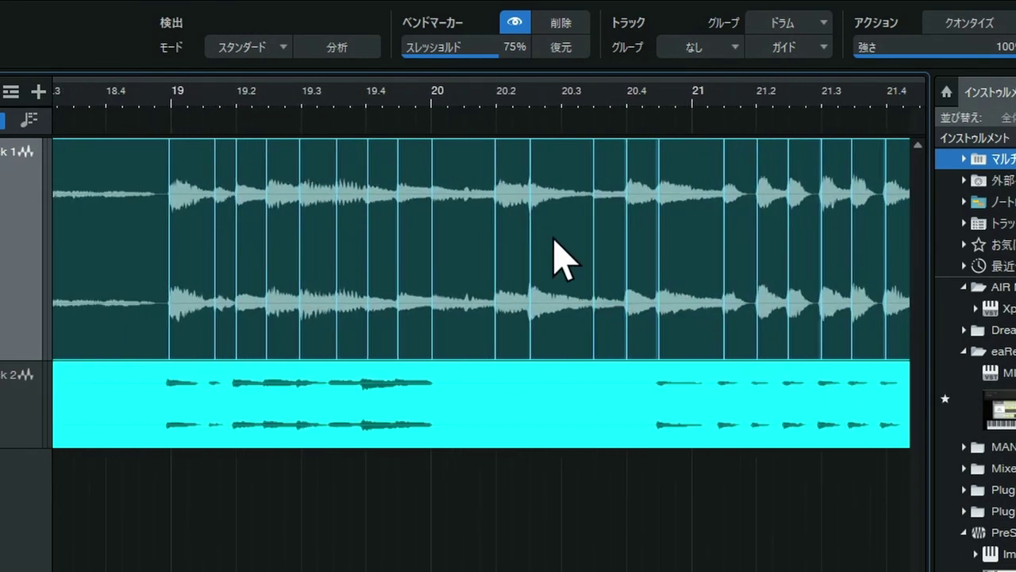
{"action": "left_click_drag", "start_coordinate": [517, 109], "coordinate": [525, 137]}
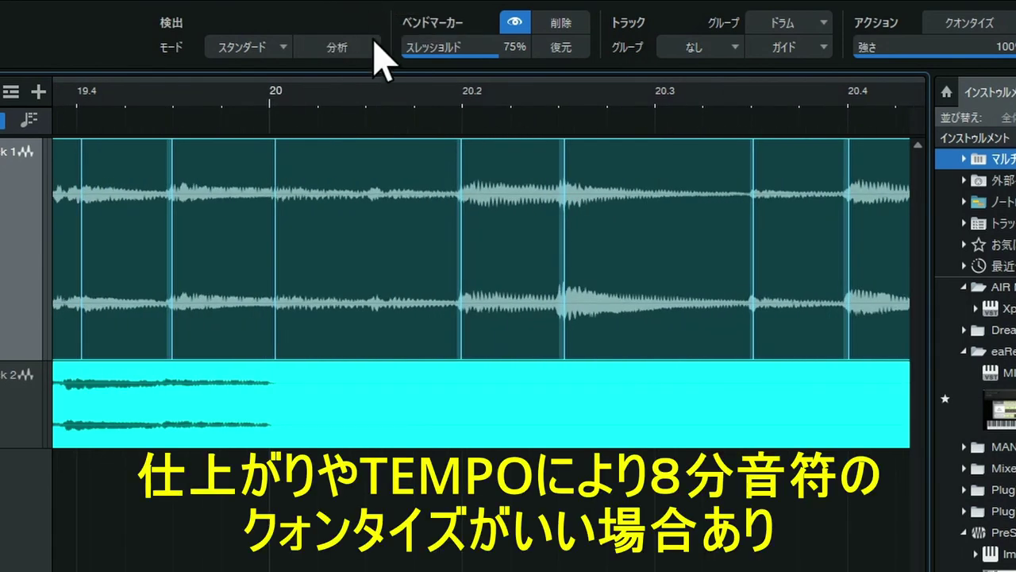
{"action": "left_click", "coordinate": [370, 229]}
{"action": "left_click_drag", "start_coordinate": [333, 119], "coordinate": [369, 64]}
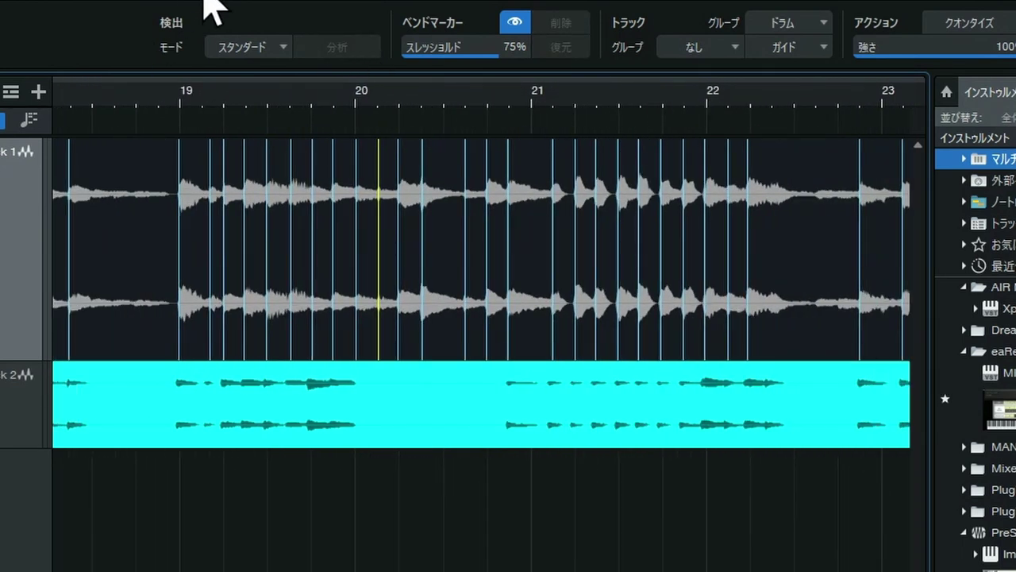
Quantize the whole Track 1 piano event to the 1/16 grid at 100% strength and inspect the result around bar 20.
{"action": "left_click", "coordinate": [239, 291]}
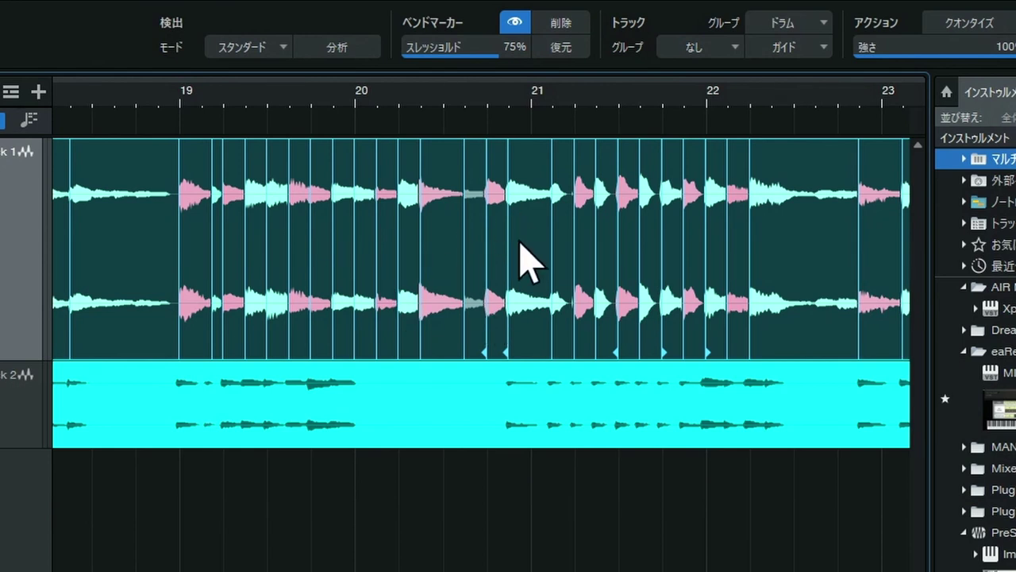
{"action": "left_click_drag", "start_coordinate": [437, 91], "coordinate": [475, 148]}
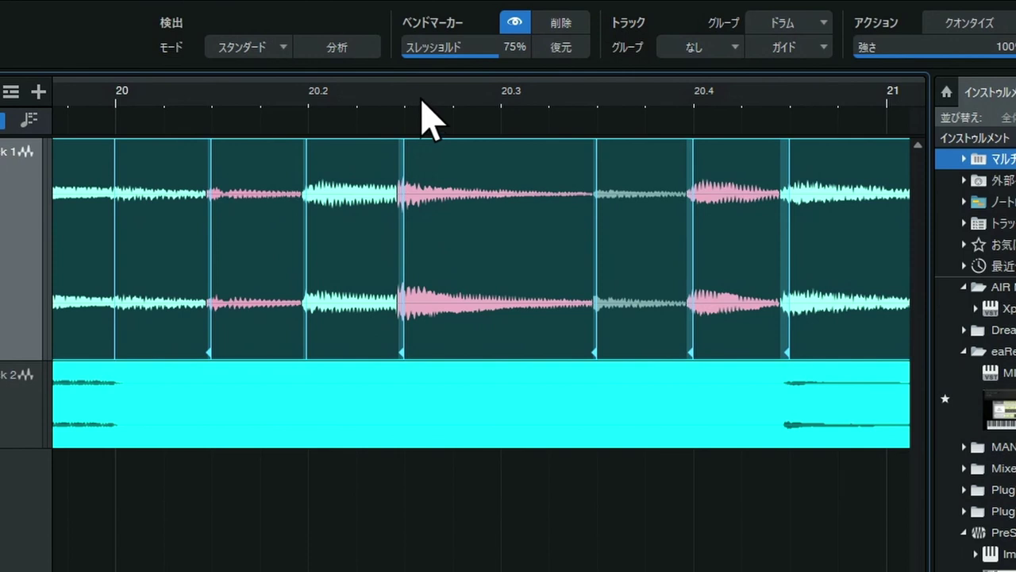
{"action": "left_click_drag", "start_coordinate": [422, 101], "coordinate": [709, 2]}
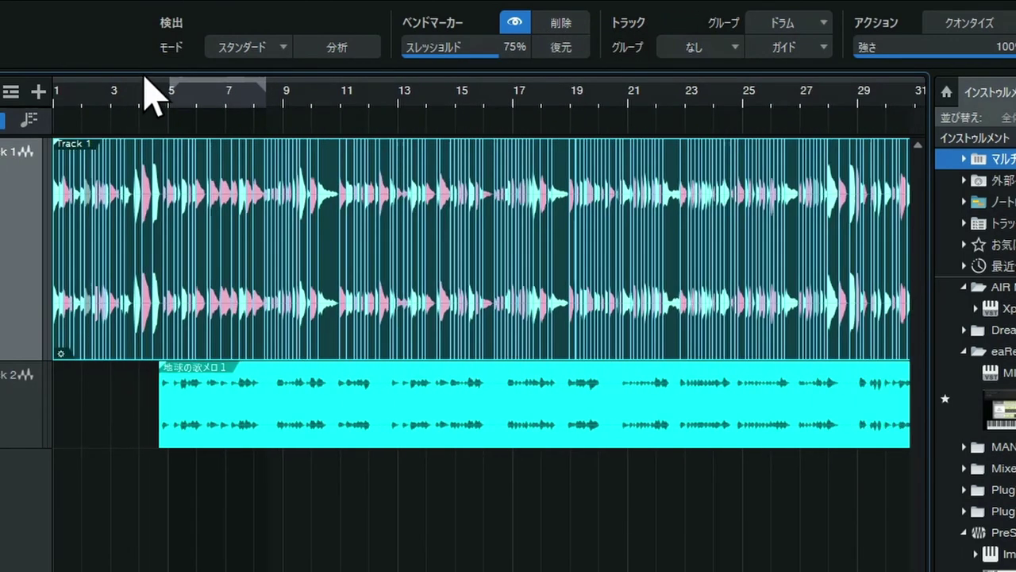
{"action": "left_click_drag", "start_coordinate": [73, 104], "coordinate": [517, 215]}
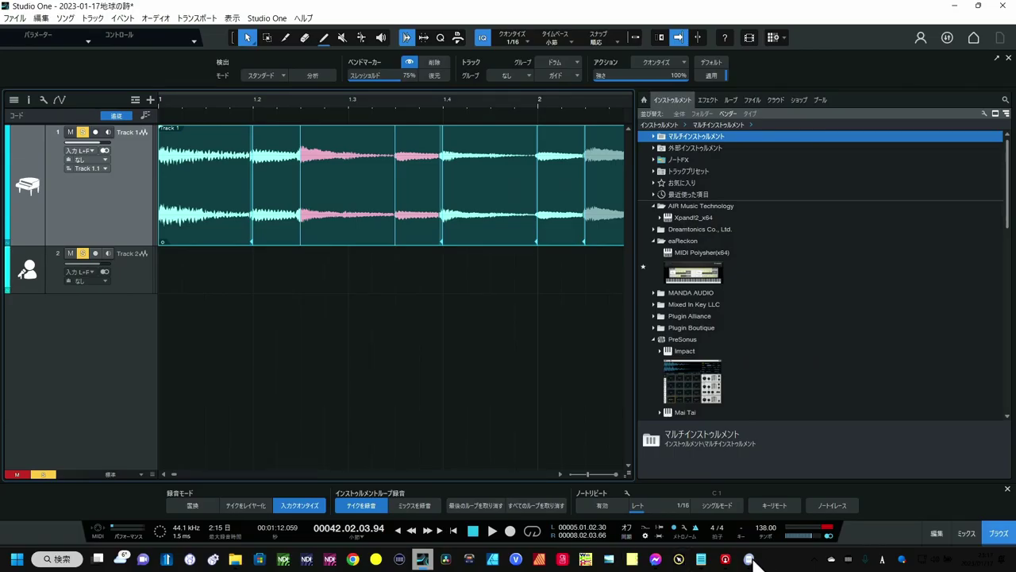
Open the B.pdf score beside the arrangement and mute Track 2 so only the piano is heard during playback.
{"action": "left_click", "coordinate": [748, 559]}
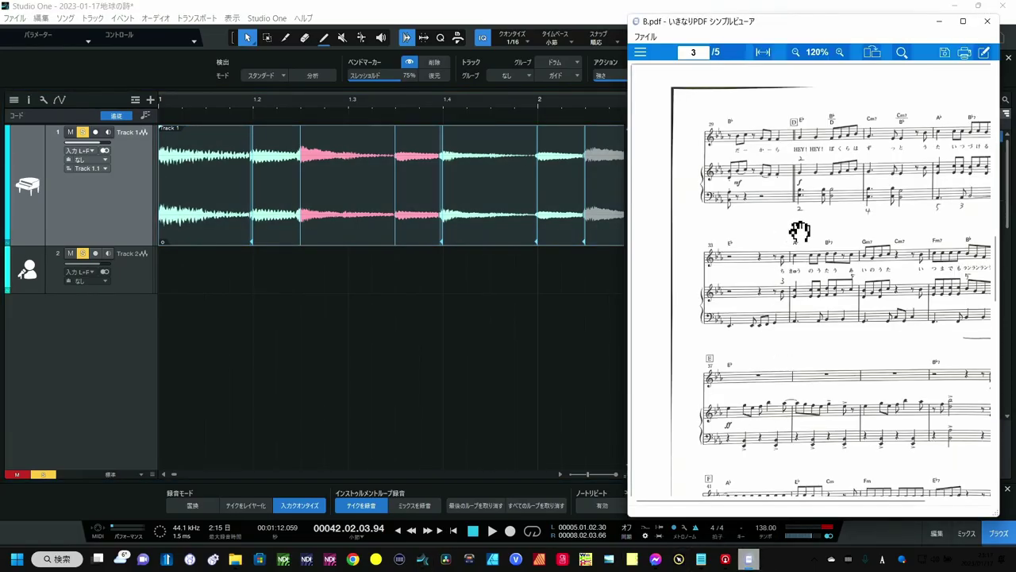
{"action": "mouse_move", "coordinate": [422, 559]}
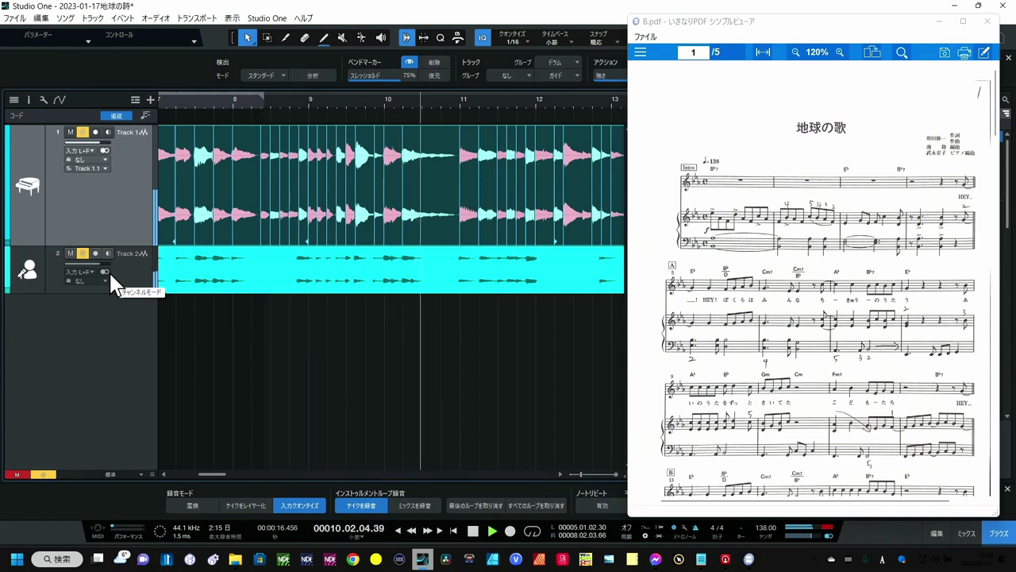
{"action": "left_click", "coordinate": [71, 254]}
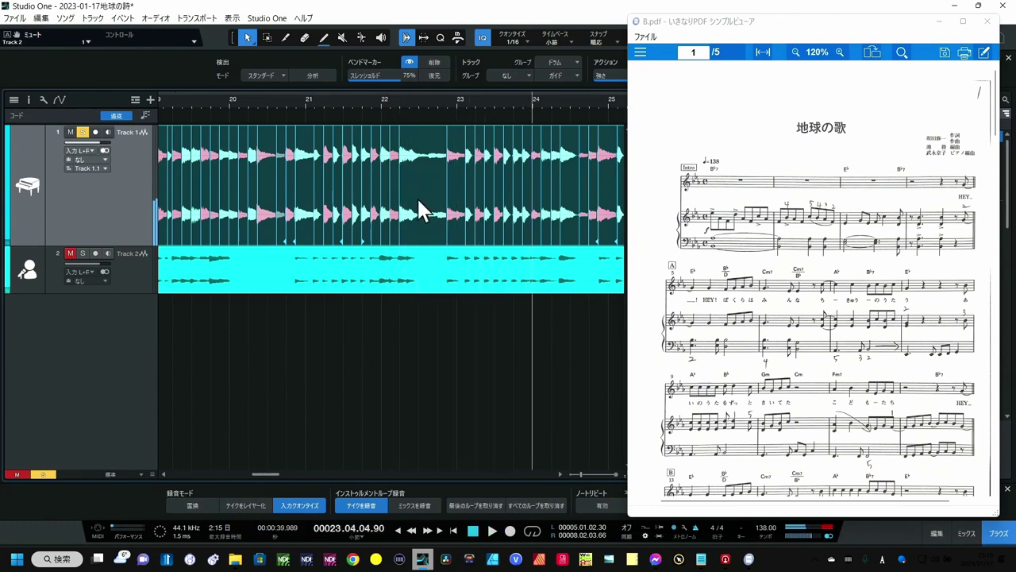
Add bend markers in Track 1 and align them midway between beats 22.3 and 22.4 and at beat 22.4.
{"action": "left_click_drag", "start_coordinate": [441, 100], "coordinate": [438, 139]}
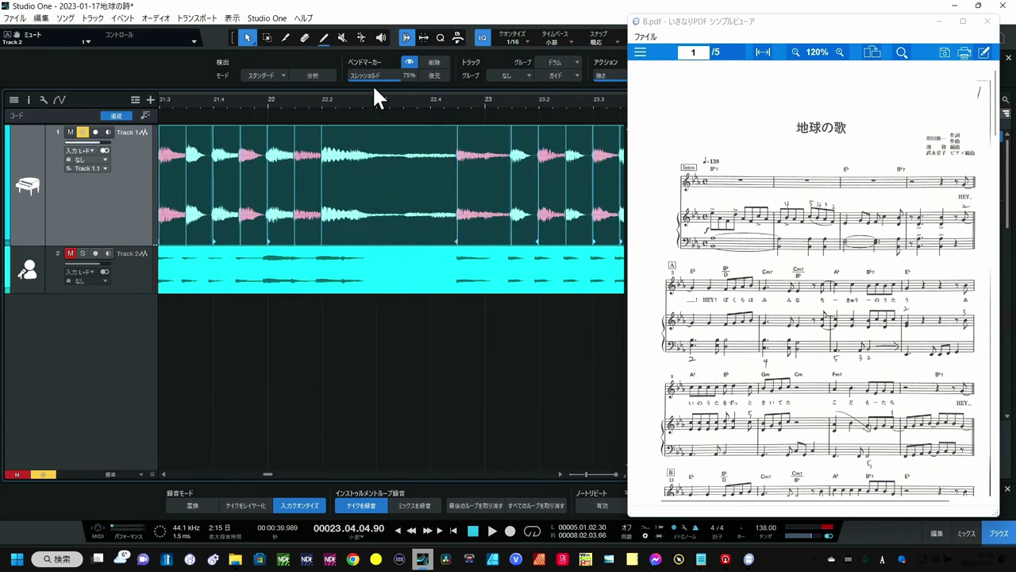
{"action": "key", "text": "7"}
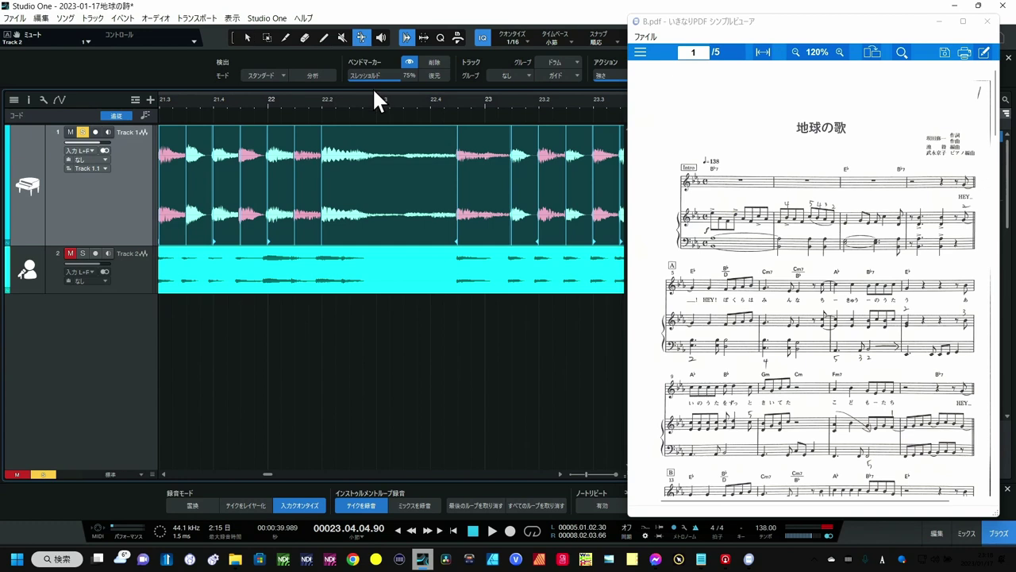
{"action": "left_click", "coordinate": [409, 206]}
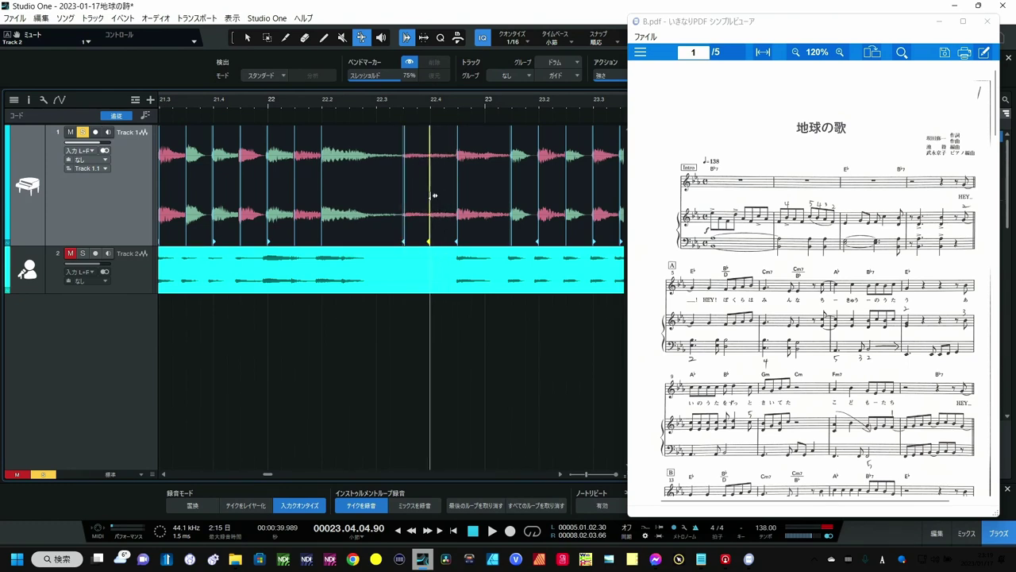
Play Track 1 from about beat 22.3 to bar 40, and add a bend marker at the onset near beat 38.4, aligned to the grid.
{"action": "left_click", "coordinate": [395, 94]}
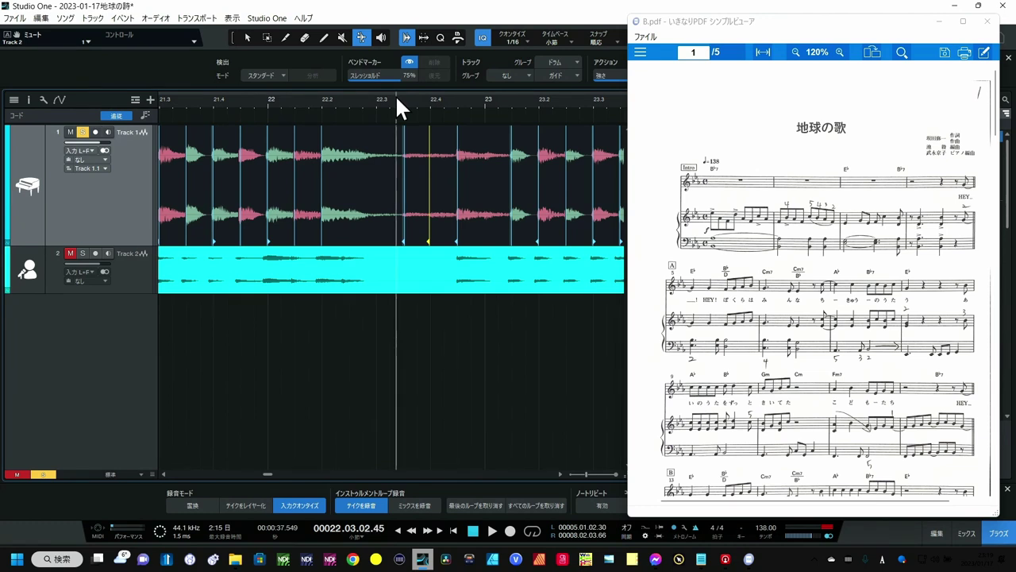
{"action": "key", "text": "space"}
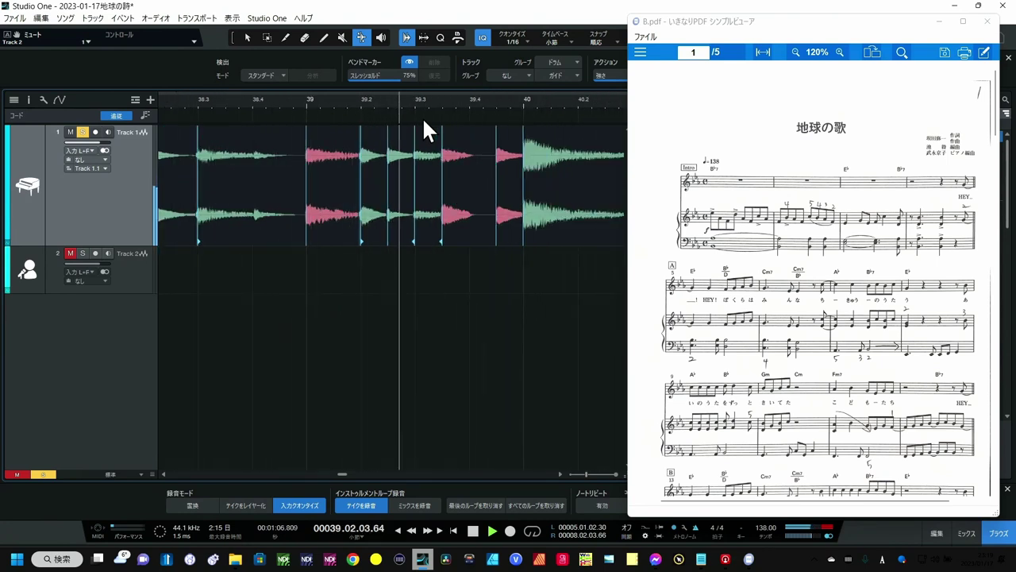
{"action": "key", "text": "space"}
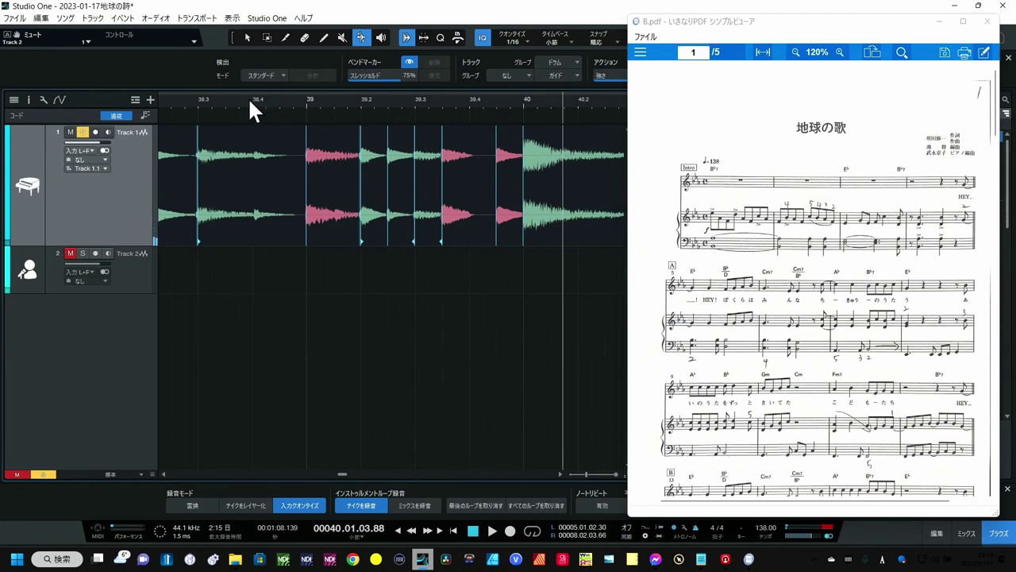
{"action": "scroll", "coordinate": [250, 111], "scroll_direction": "up", "scroll_amount": 5}
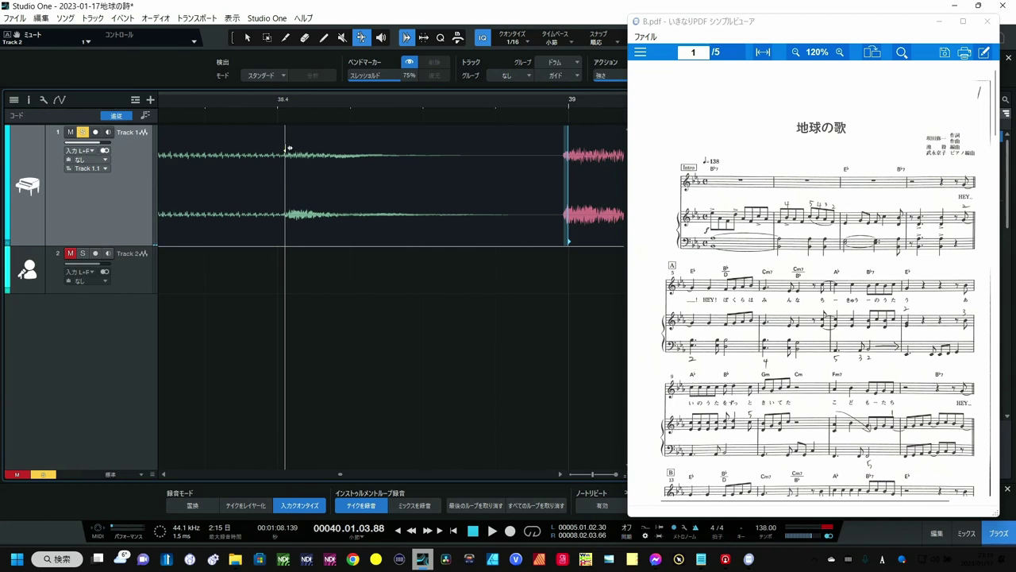
{"action": "left_click_drag", "start_coordinate": [287, 149], "coordinate": [278, 148]}
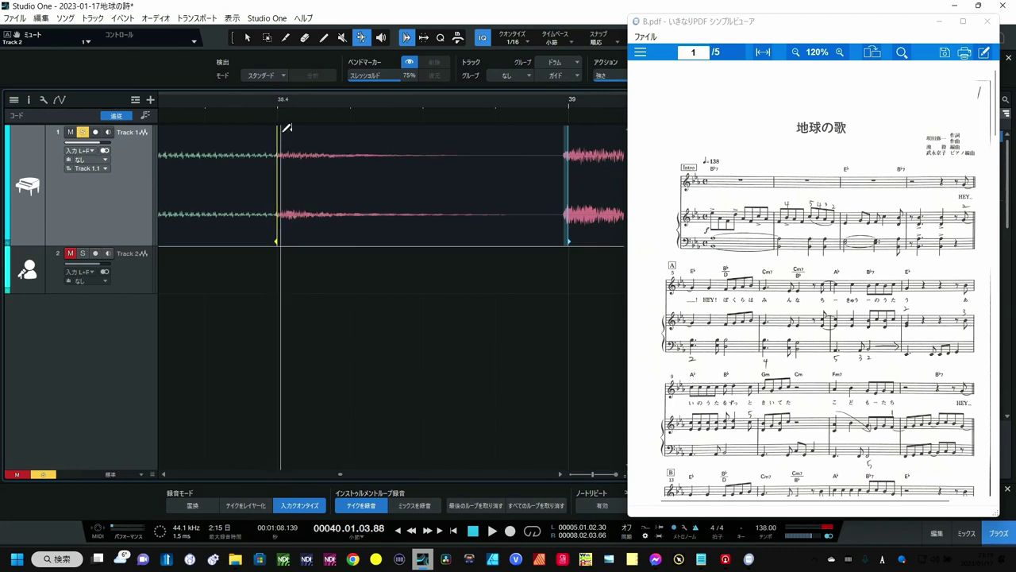
{"action": "scroll", "coordinate": [313, 96], "scroll_direction": "down", "scroll_amount": 4}
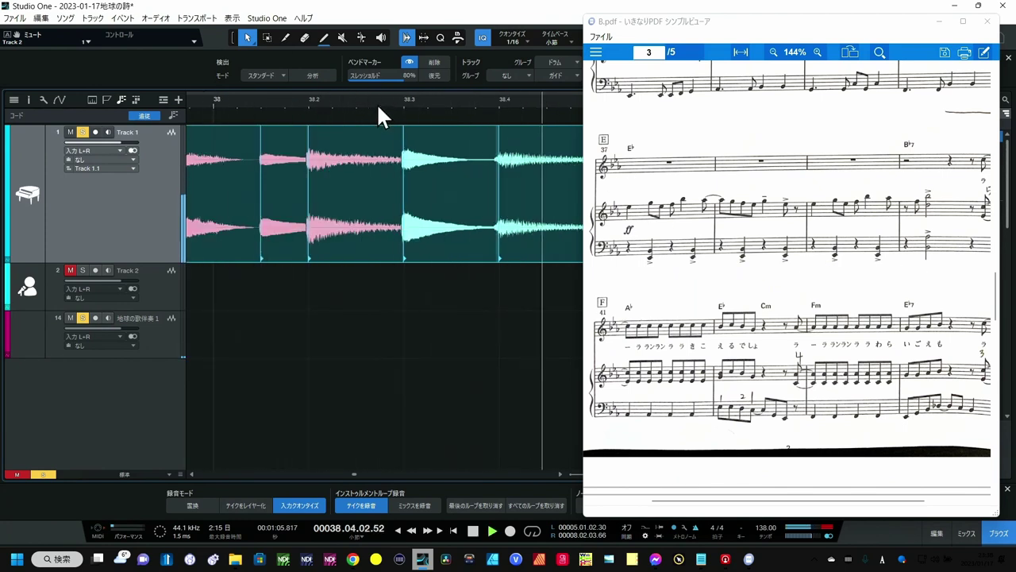
Follow the score from section E on page 3 to the Ending on page 5 while playing Track 1 to check its corrected timing.
{"action": "scroll", "coordinate": [376, 102], "scroll_direction": "down", "scroll_amount": 3}
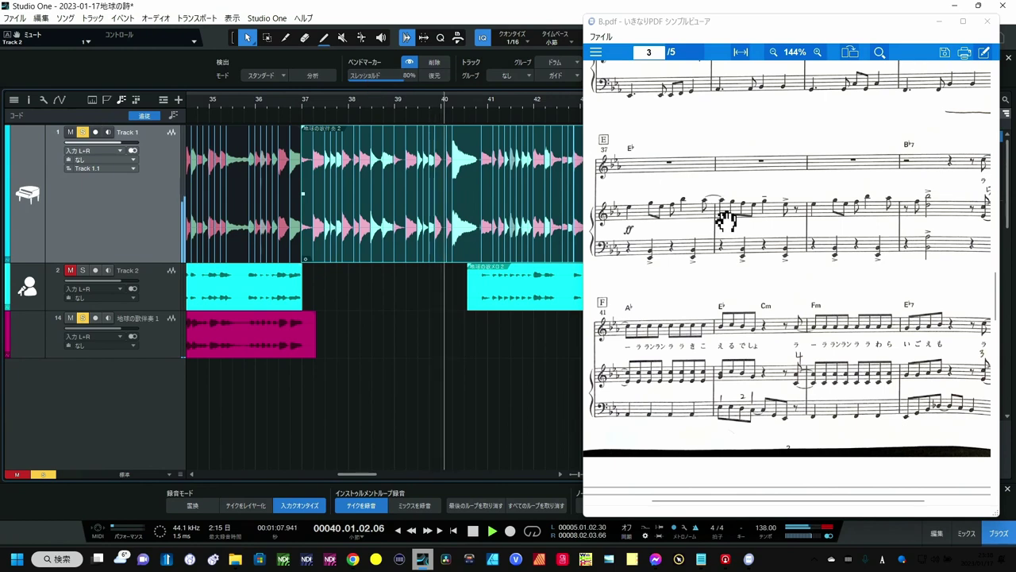
{"action": "left_click_drag", "start_coordinate": [728, 223], "coordinate": [731, 75]}
{"action": "left_click_drag", "start_coordinate": [792, 225], "coordinate": [841, 112]}
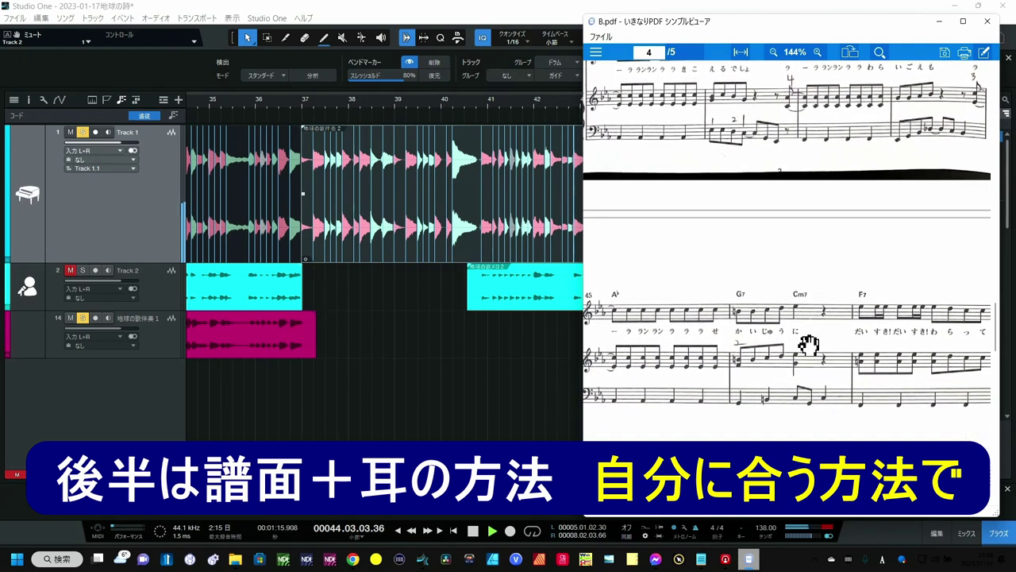
{"action": "left_click_drag", "start_coordinate": [808, 343], "coordinate": [814, 152]}
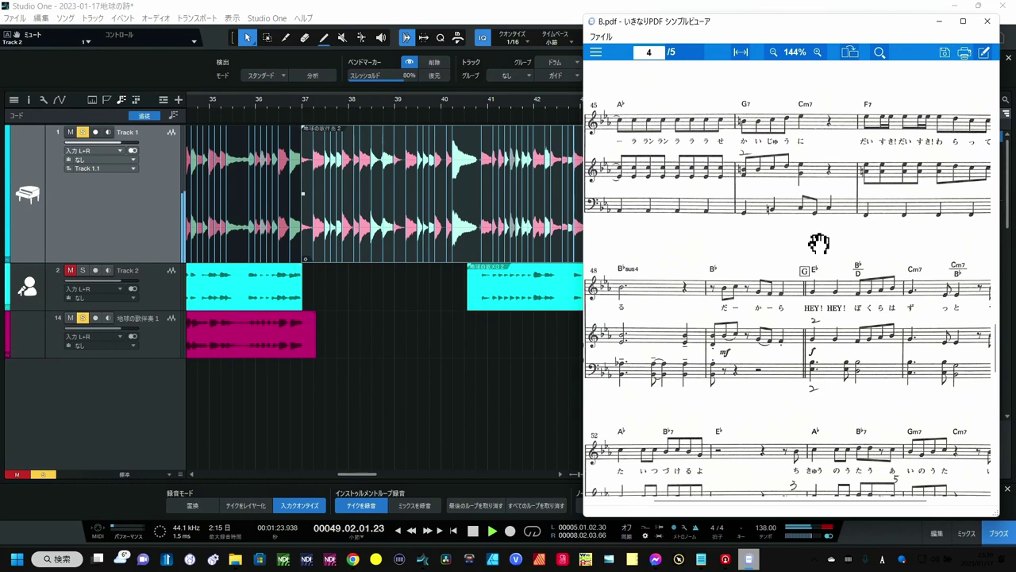
{"action": "left_click_drag", "start_coordinate": [819, 243], "coordinate": [821, 160]}
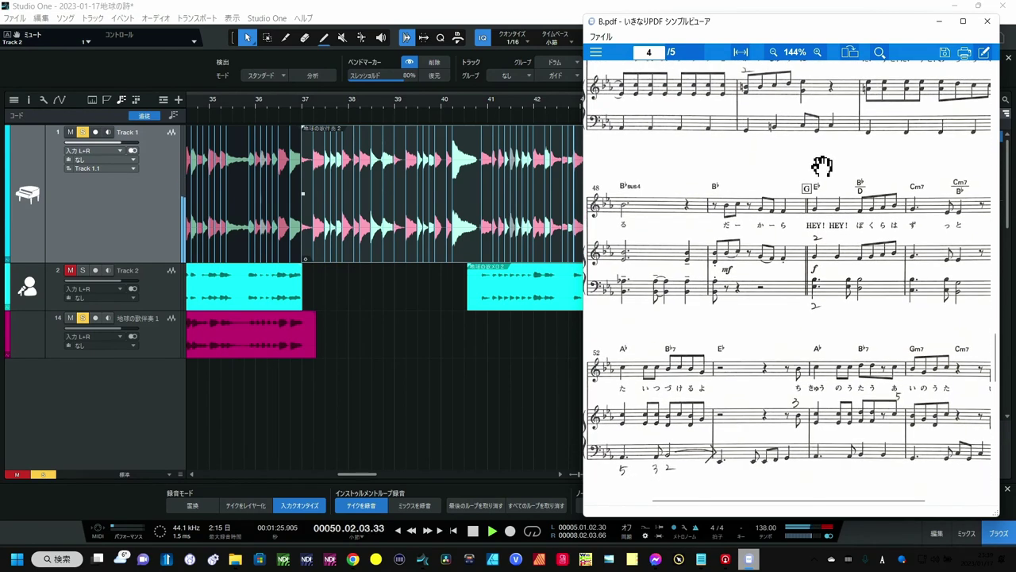
{"action": "left_click_drag", "start_coordinate": [818, 340], "coordinate": [817, 244]}
{"action": "left_click_drag", "start_coordinate": [794, 355], "coordinate": [801, 228]}
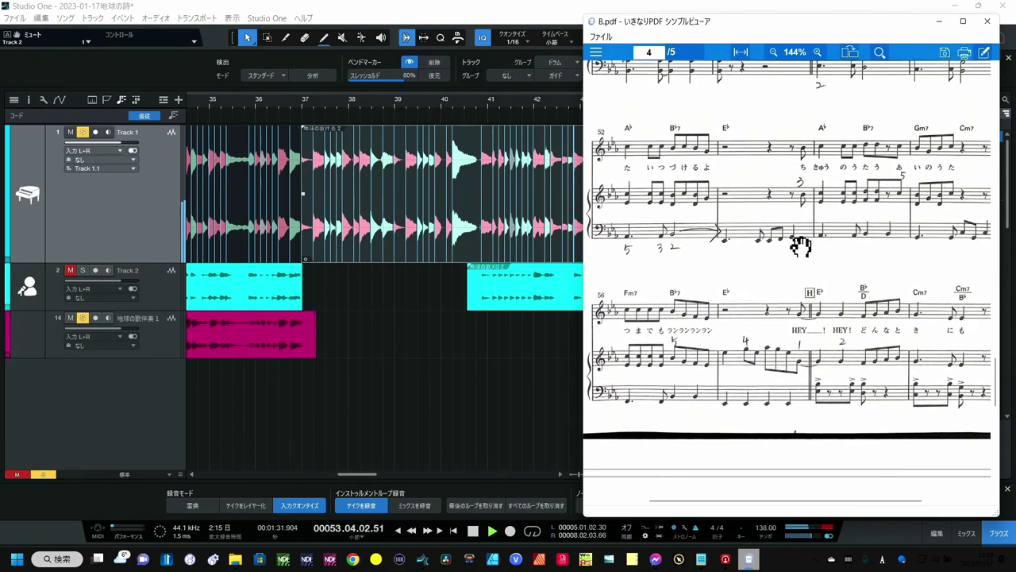
{"action": "left_click_drag", "start_coordinate": [801, 287], "coordinate": [801, 246]}
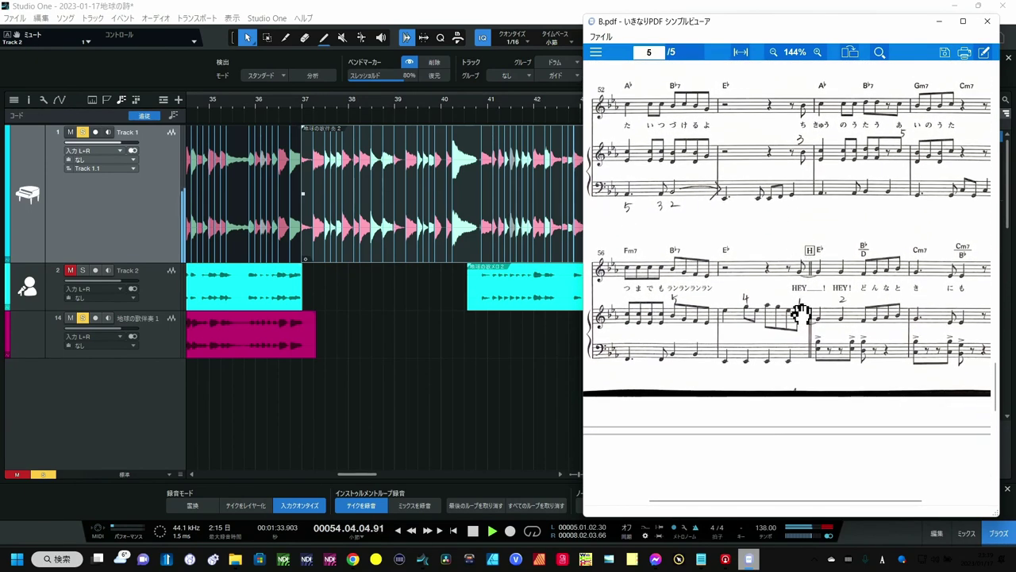
{"action": "left_click_drag", "start_coordinate": [802, 314], "coordinate": [802, 279]}
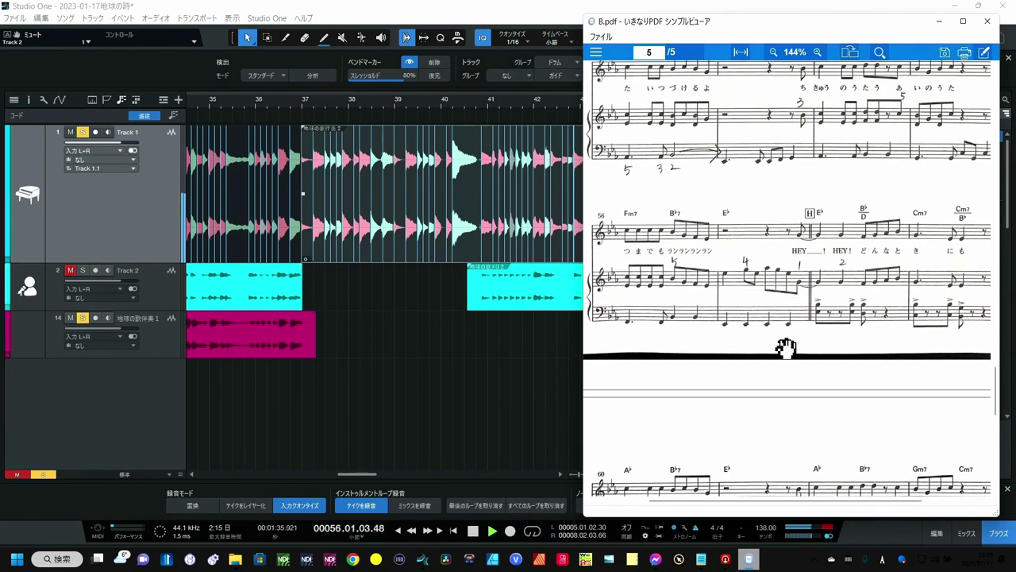
{"action": "left_click_drag", "start_coordinate": [786, 347], "coordinate": [784, 292]}
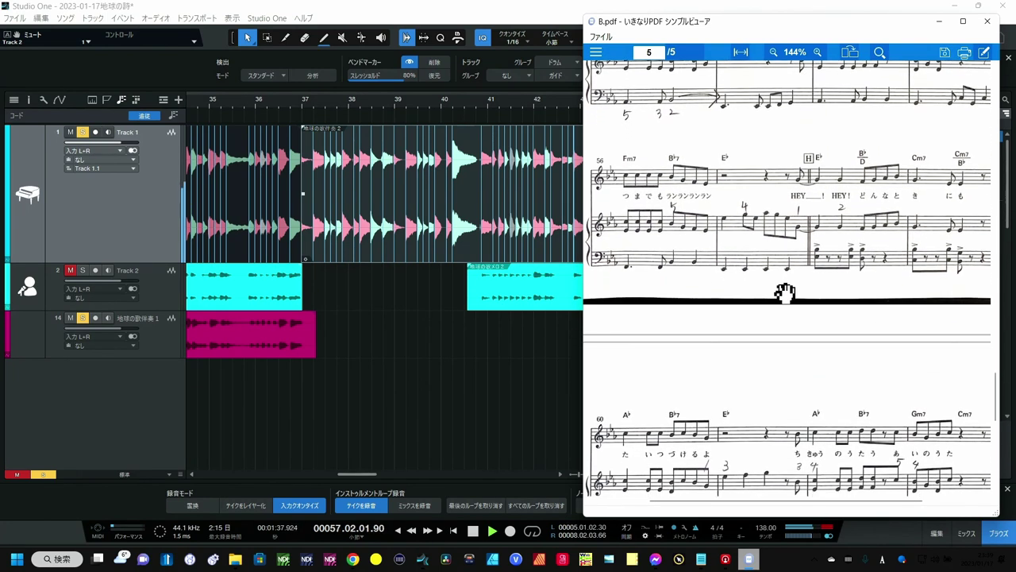
{"action": "left_click_drag", "start_coordinate": [789, 355], "coordinate": [784, 277]}
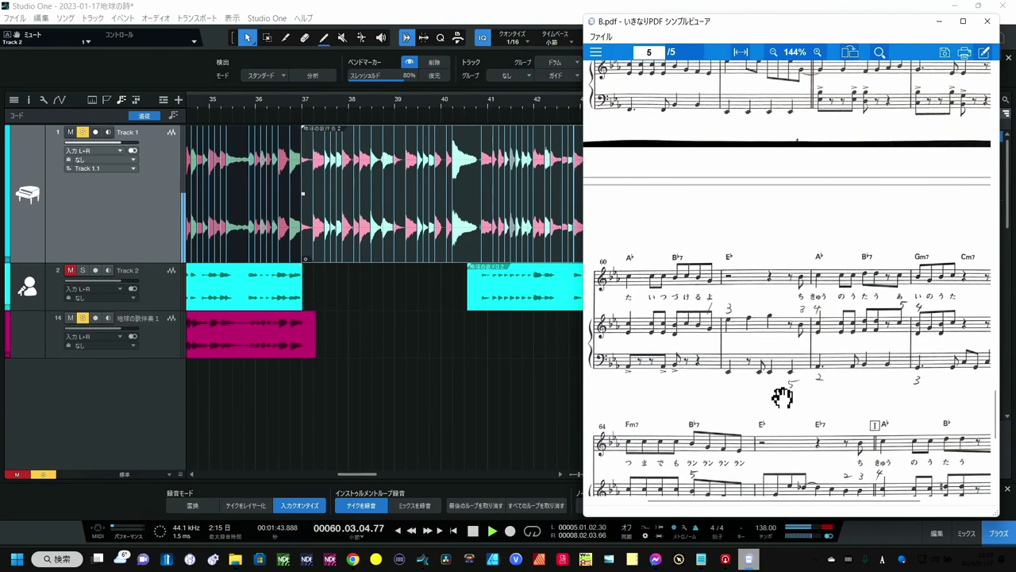
{"action": "left_click_drag", "start_coordinate": [783, 390], "coordinate": [780, 327]}
{"action": "left_click_drag", "start_coordinate": [783, 399], "coordinate": [782, 357]}
{"action": "left_click_drag", "start_coordinate": [783, 395], "coordinate": [778, 193]}
{"action": "left_click_drag", "start_coordinate": [797, 296], "coordinate": [797, 287]}
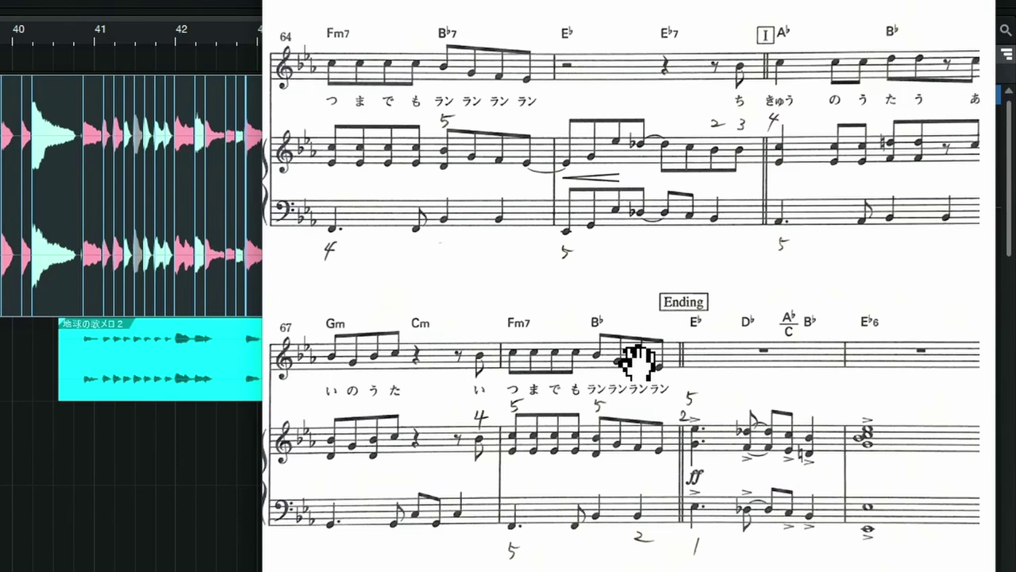
Activate the Bend tool for Track 1's unmarked onset about midway between beats 42 and 42.2.
{"action": "left_click_drag", "start_coordinate": [104, 115], "coordinate": [297, 176]}
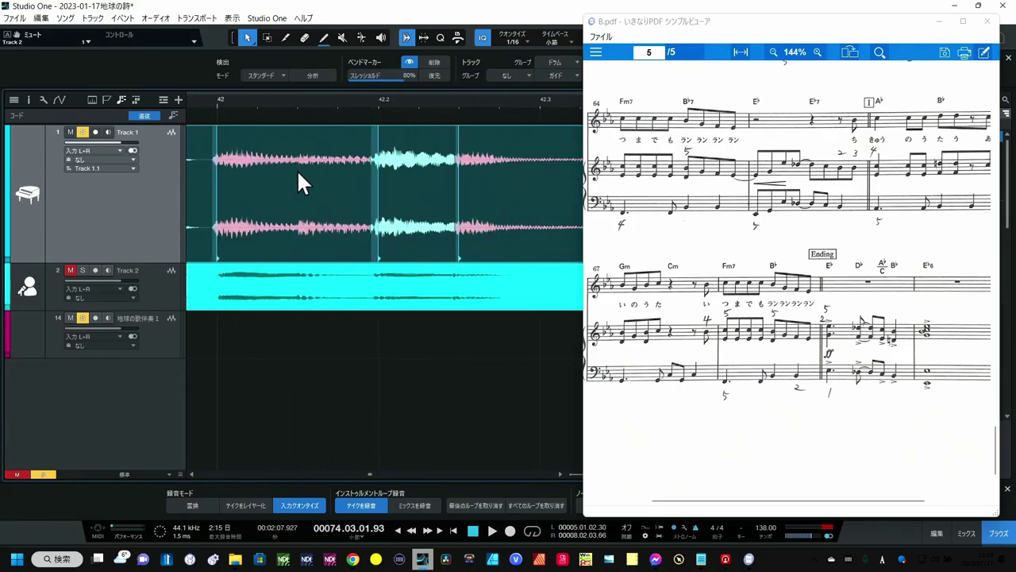
{"action": "key", "text": "7"}
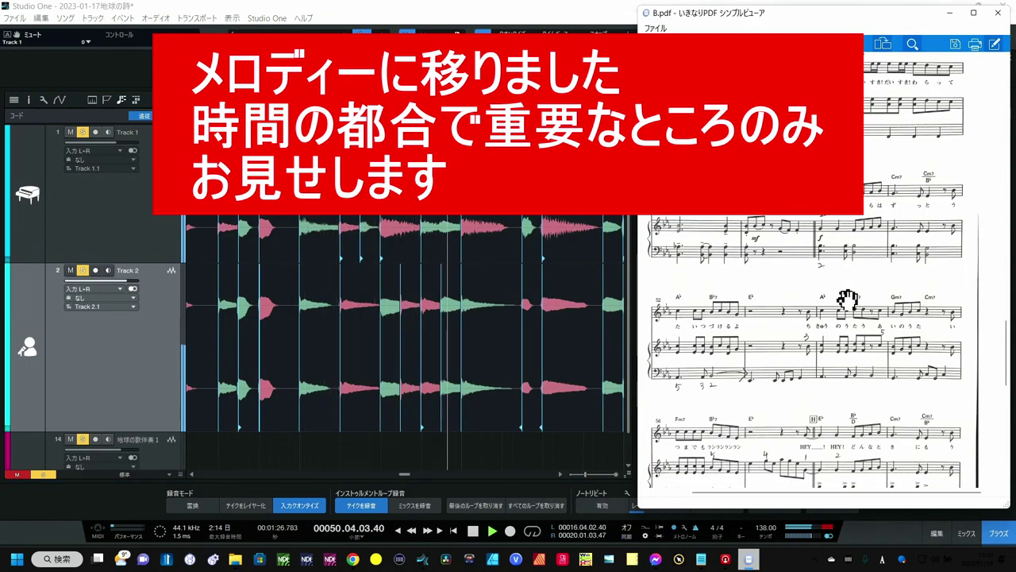
Follow the score from section G on page 4 to section I on page 5 while playing both tracks, stopping near beat 63.4.
{"action": "scroll", "coordinate": [834, 333], "scroll_direction": "down", "scroll_amount": 2}
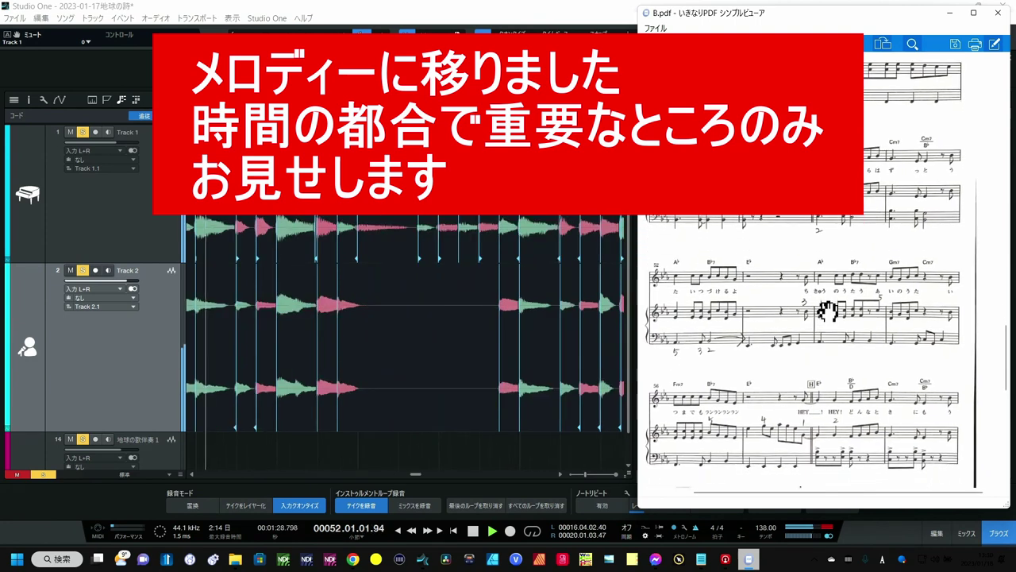
{"action": "scroll", "coordinate": [826, 289], "scroll_direction": "down", "scroll_amount": 1}
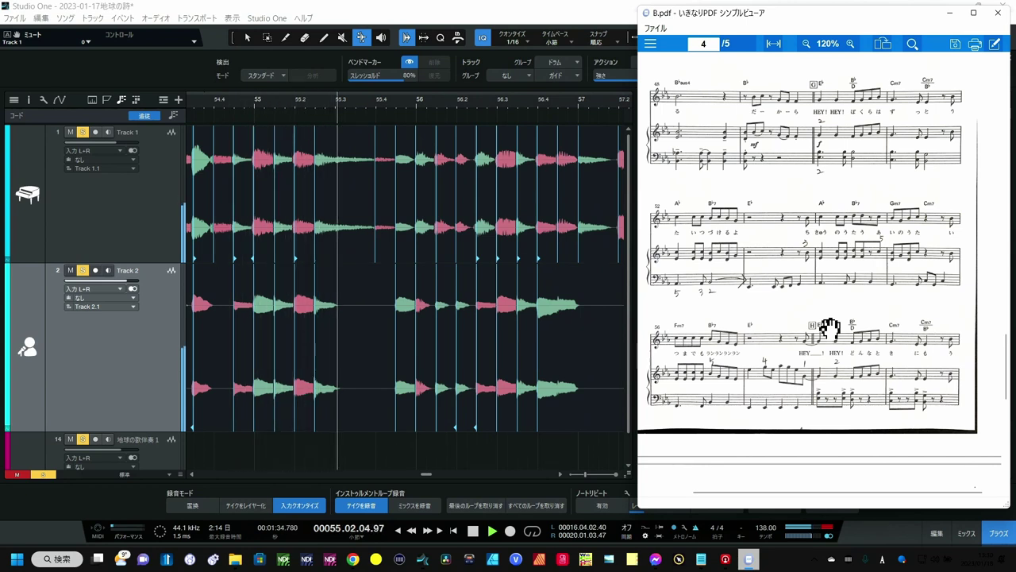
{"action": "left_click_drag", "start_coordinate": [829, 328], "coordinate": [833, 220]}
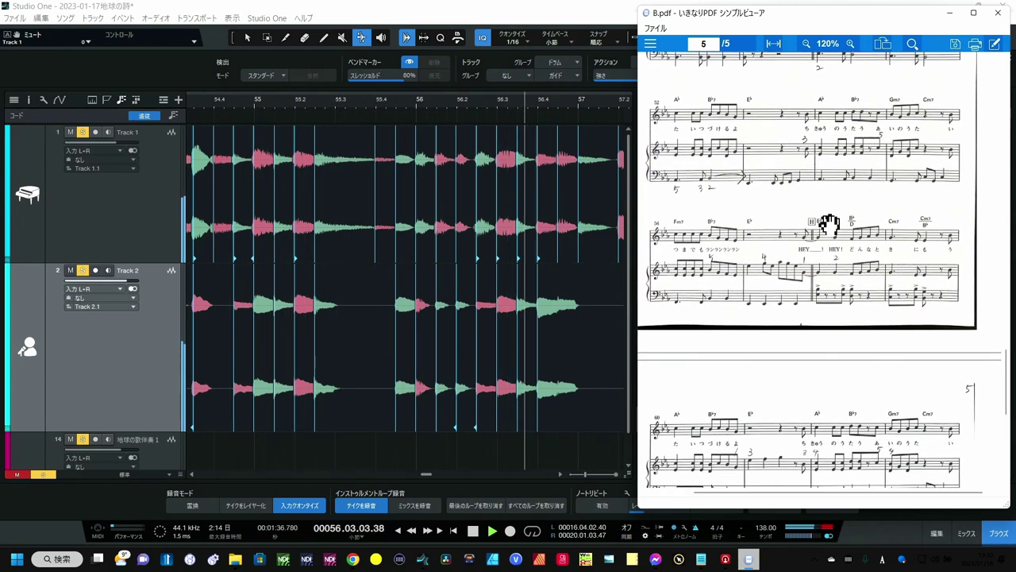
{"action": "left_click_drag", "start_coordinate": [837, 309], "coordinate": [839, 220]}
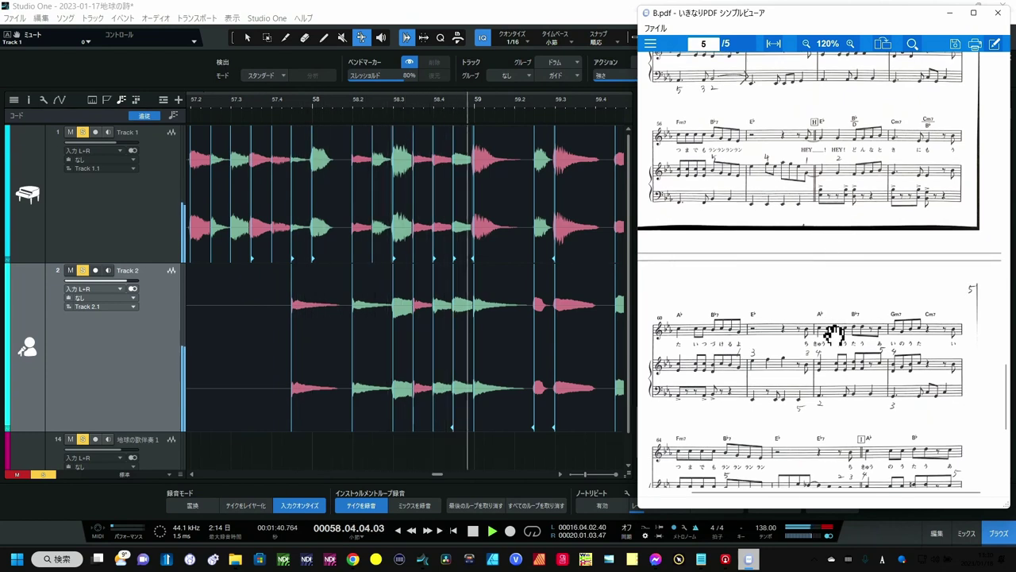
{"action": "left_click_drag", "start_coordinate": [833, 334], "coordinate": [833, 275]}
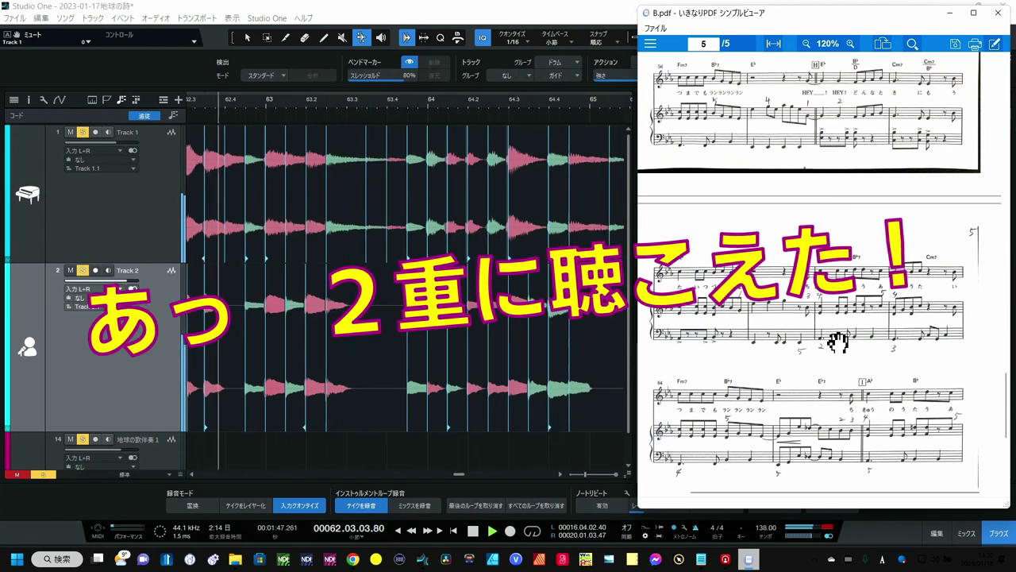
{"action": "left_click", "coordinate": [347, 101]}
{"action": "key", "text": "space"}
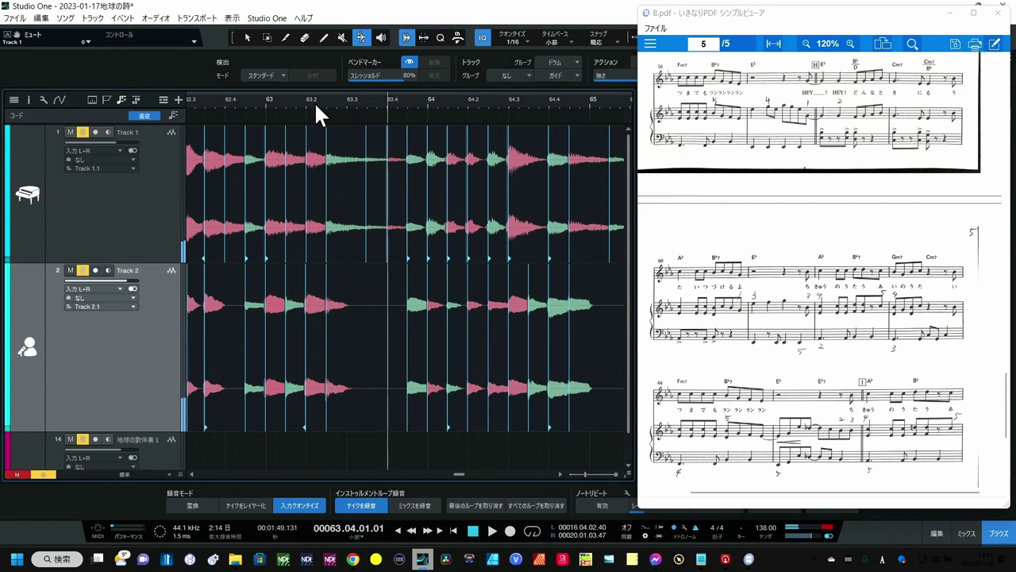
Replay both tracks from beat 61.2 to just before beat 62.2 to locate the doubled-sounding note.
{"action": "left_click_drag", "start_coordinate": [318, 103], "coordinate": [493, 100]}
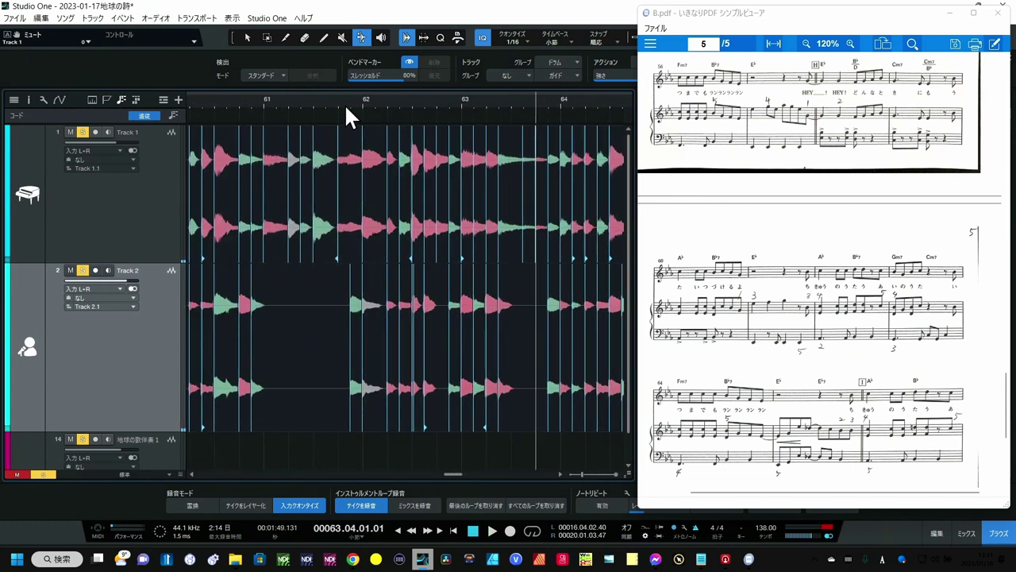
{"action": "left_click_drag", "start_coordinate": [346, 106], "coordinate": [347, 142]}
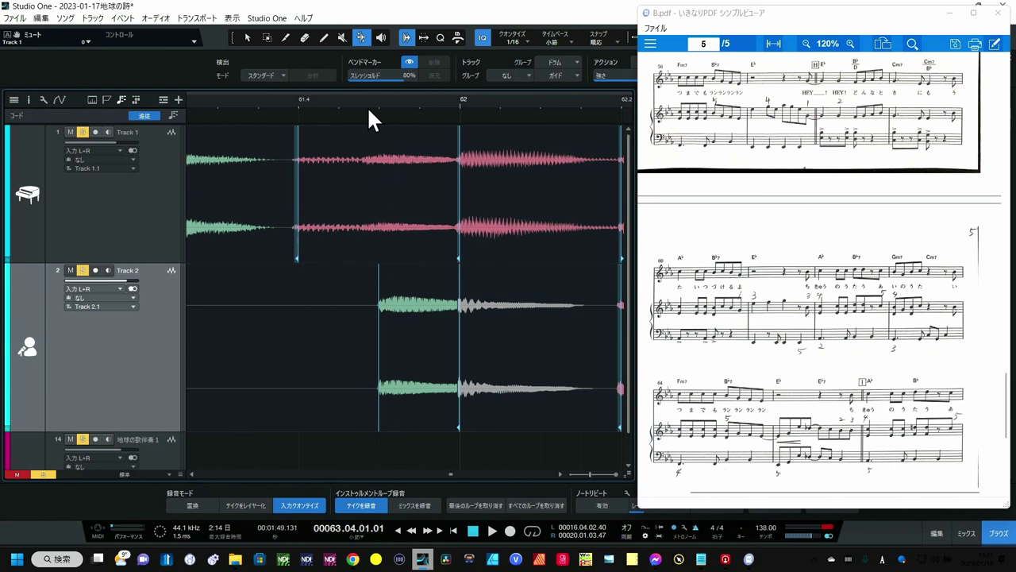
{"action": "left_click_drag", "start_coordinate": [368, 103], "coordinate": [378, 85]}
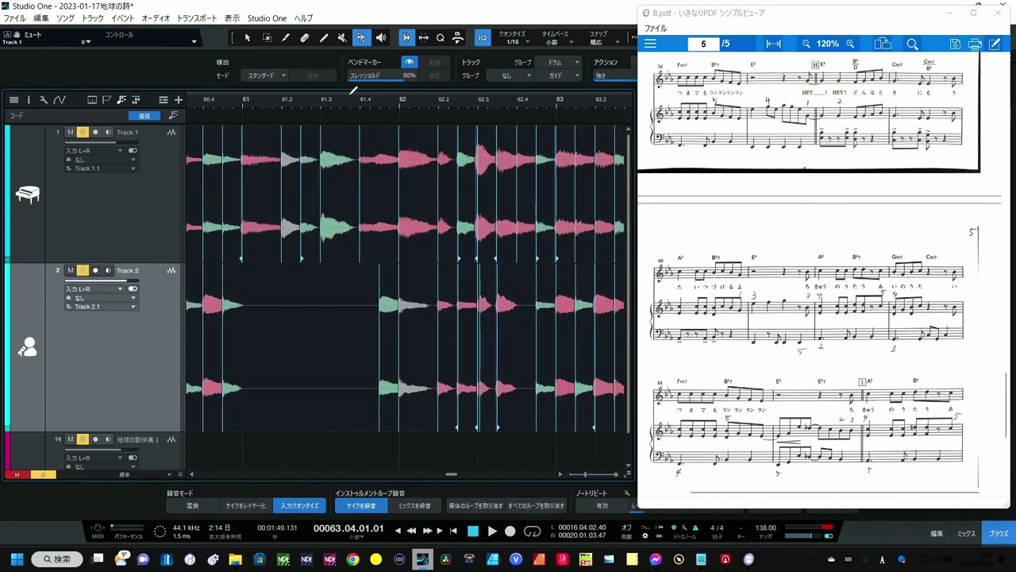
{"action": "left_click", "coordinate": [282, 103]}
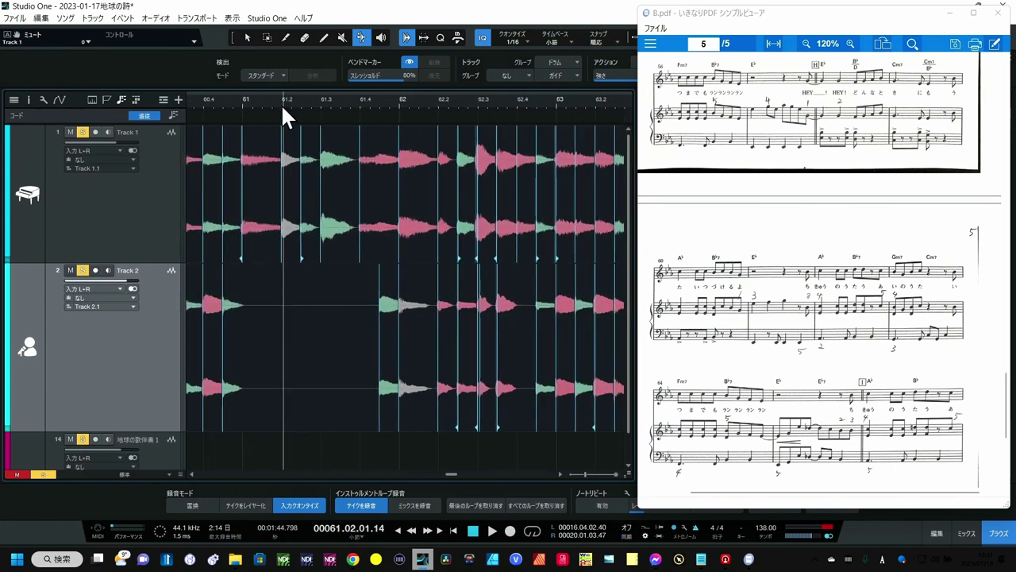
{"action": "key", "text": "space"}
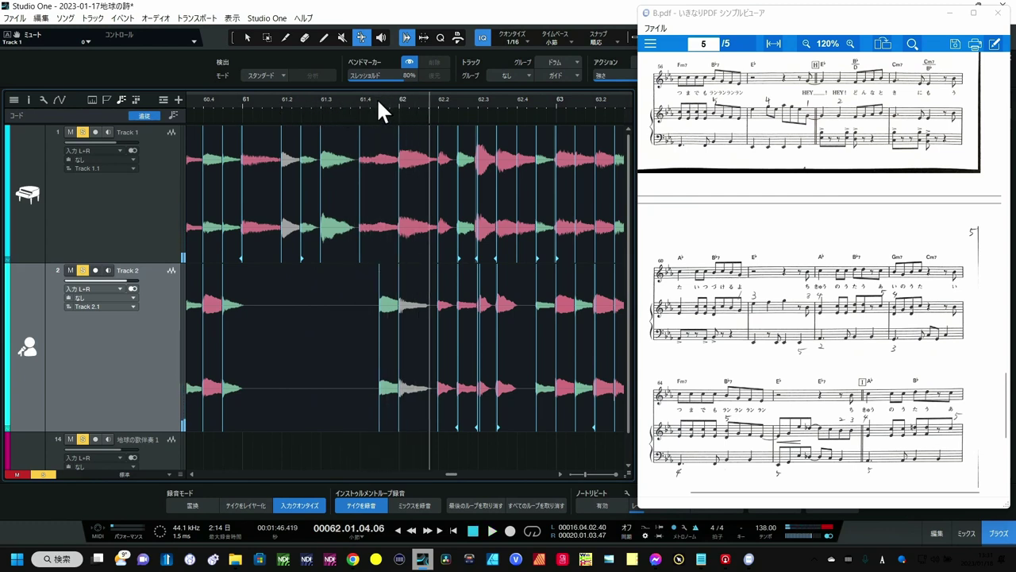
Add a bend marker at Track 1's onset about midway between beats 61.4 and 62, and align it with Track 2's marker there.
{"action": "scroll", "coordinate": [378, 113], "scroll_direction": "up", "scroll_amount": 2}
{"action": "scroll", "coordinate": [378, 112], "scroll_direction": "up", "scroll_amount": 2}
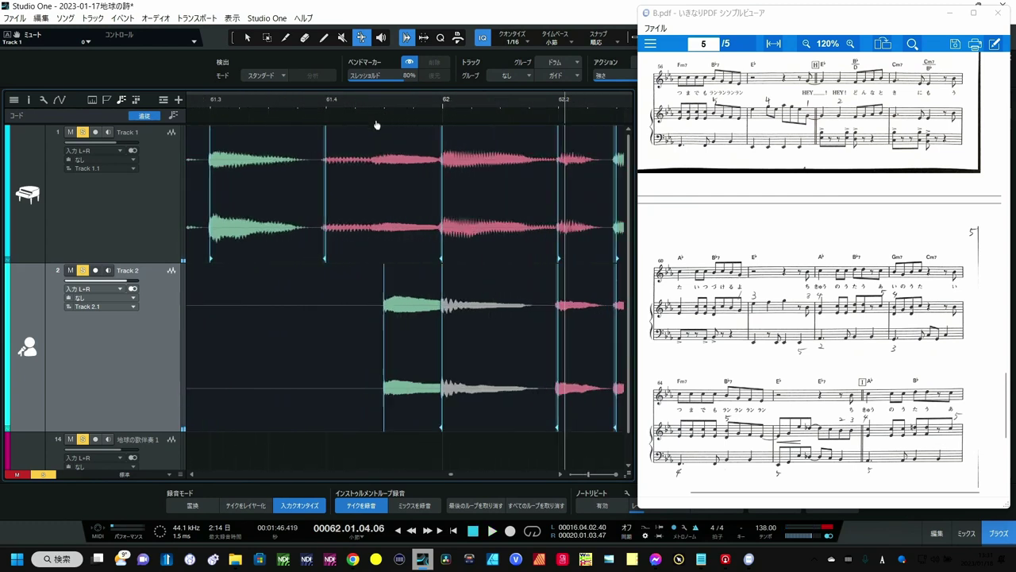
{"action": "left_click_drag", "start_coordinate": [810, 337], "coordinate": [794, 246]}
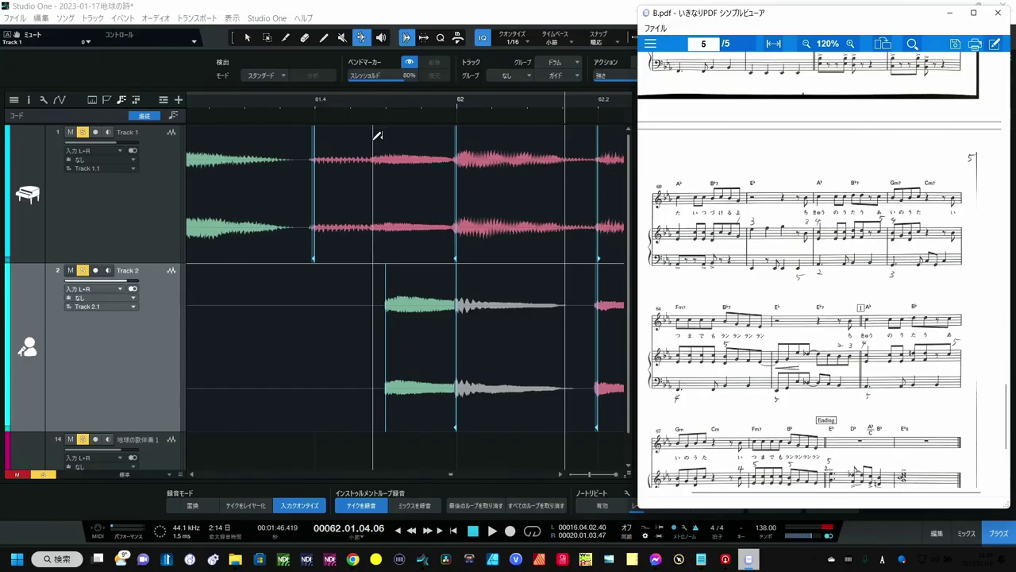
{"action": "left_click", "coordinate": [381, 159]}
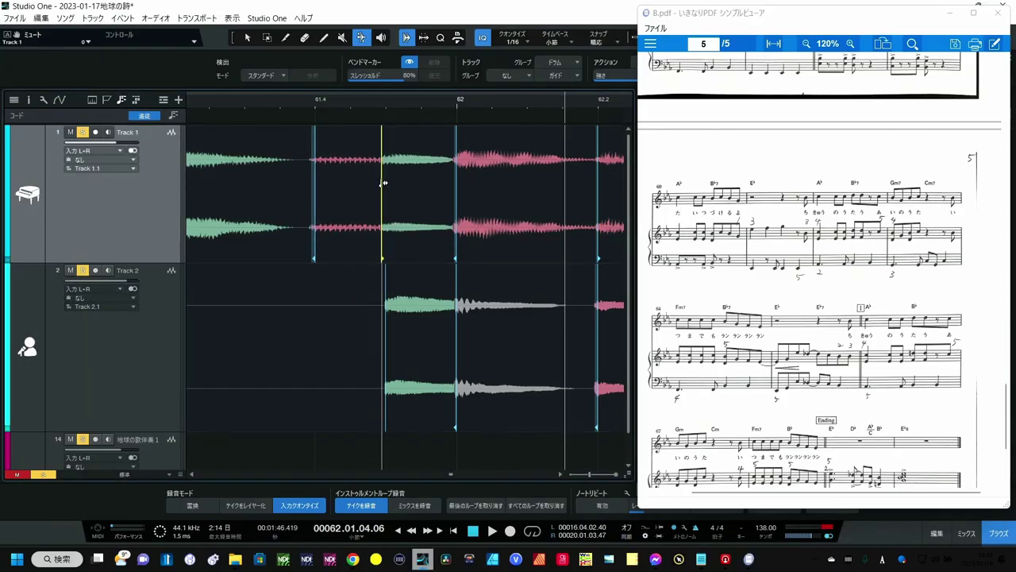
{"action": "left_click_drag", "start_coordinate": [382, 184], "coordinate": [387, 183]}
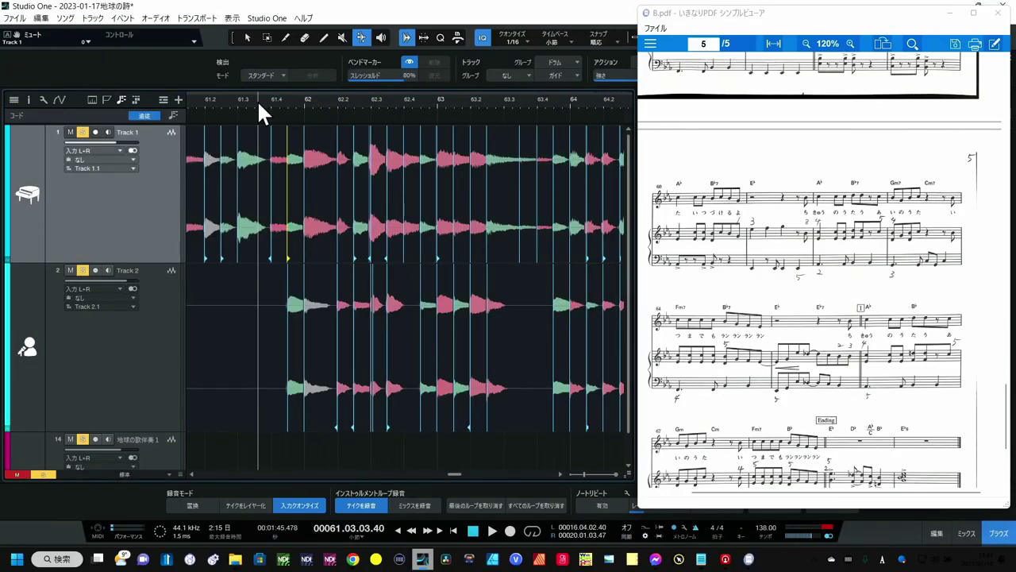
Delete Track 2's extra bend marker just after beat 62.3, and nudge Track 1's bend marker at beat 62.3 slightly later.
{"action": "key", "text": "space"}
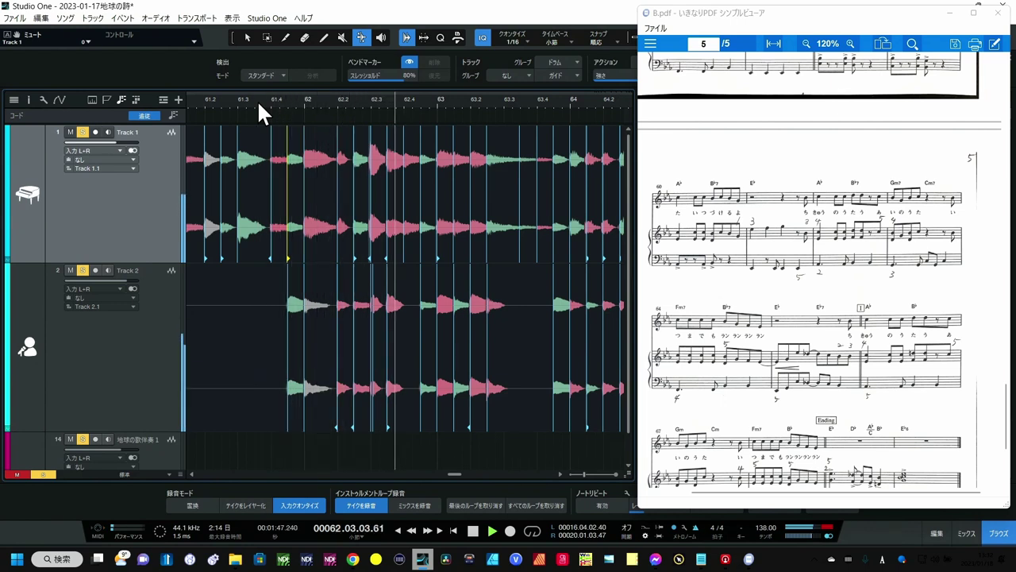
{"action": "left_click_drag", "start_coordinate": [362, 100], "coordinate": [363, 121]}
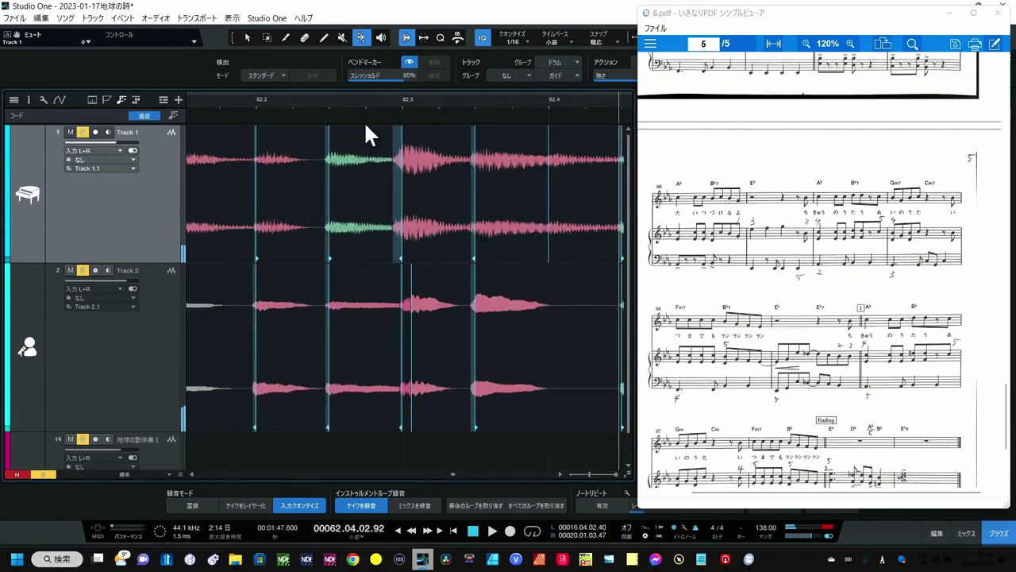
{"action": "left_click", "coordinate": [414, 333]}
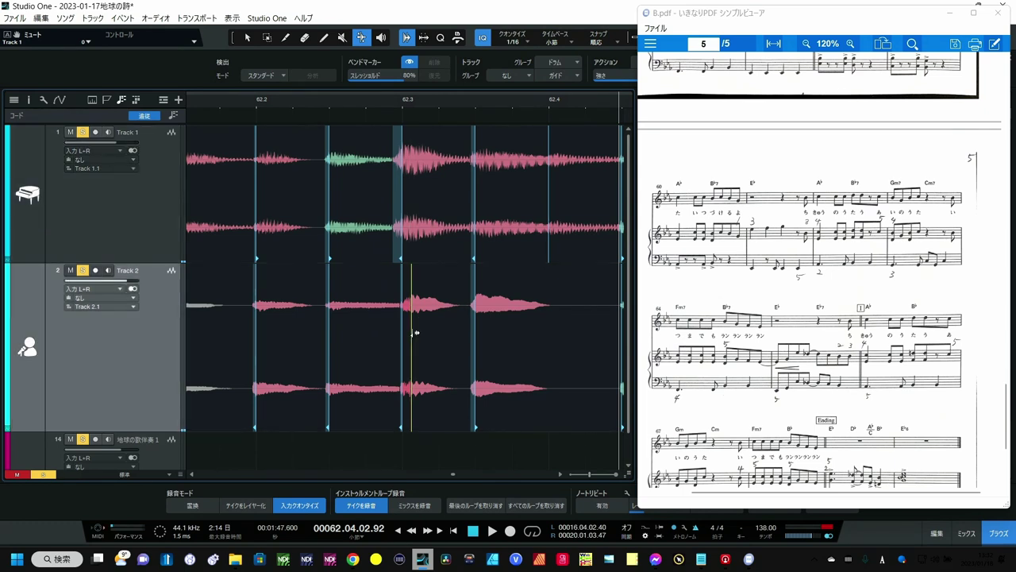
{"action": "key", "text": "Delete"}
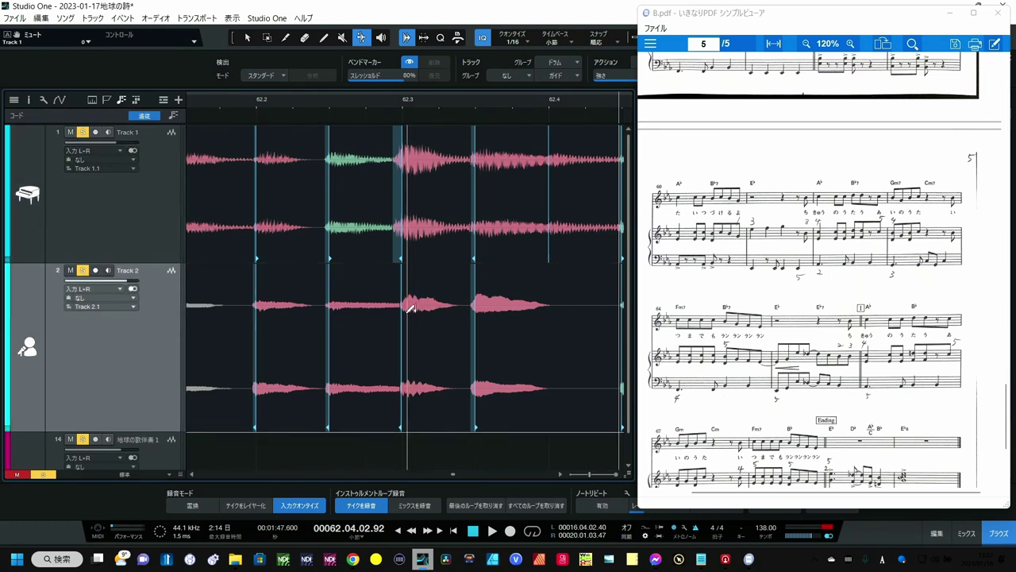
{"action": "left_click", "coordinate": [404, 202]}
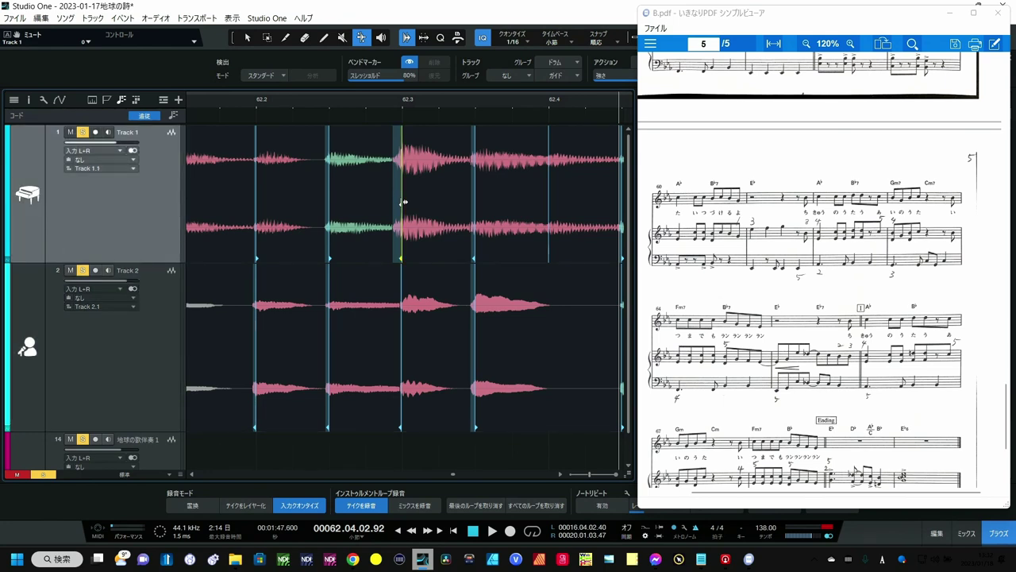
{"action": "left_click_drag", "start_coordinate": [403, 203], "coordinate": [408, 204]}
Play both tracks from about beat 61.4 past bar 71 while following the score on page 5 to the Ending.
{"action": "left_click", "coordinate": [315, 98]}
{"action": "key", "text": "space"}
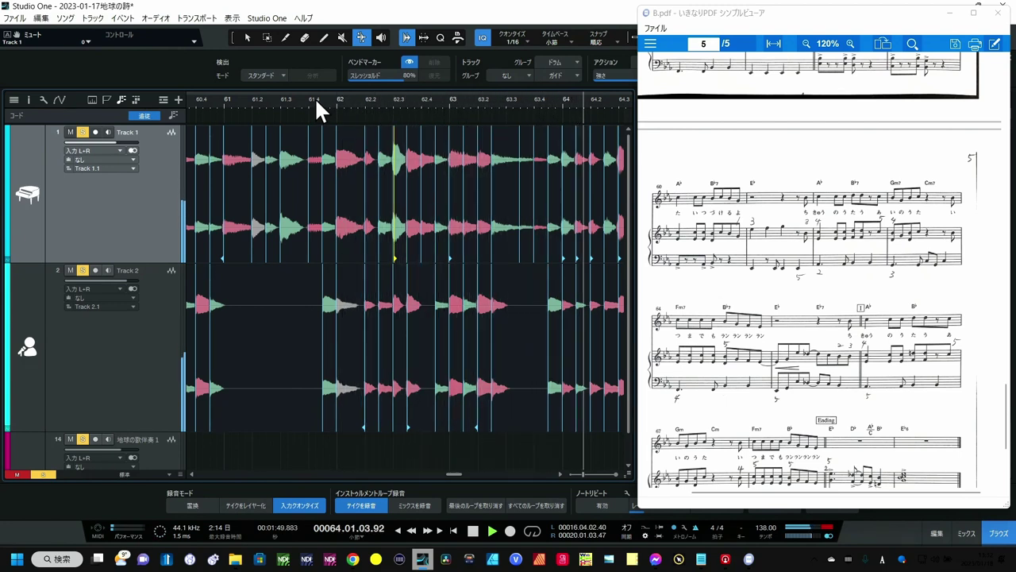
{"action": "left_click_drag", "start_coordinate": [813, 275], "coordinate": [823, 129]}
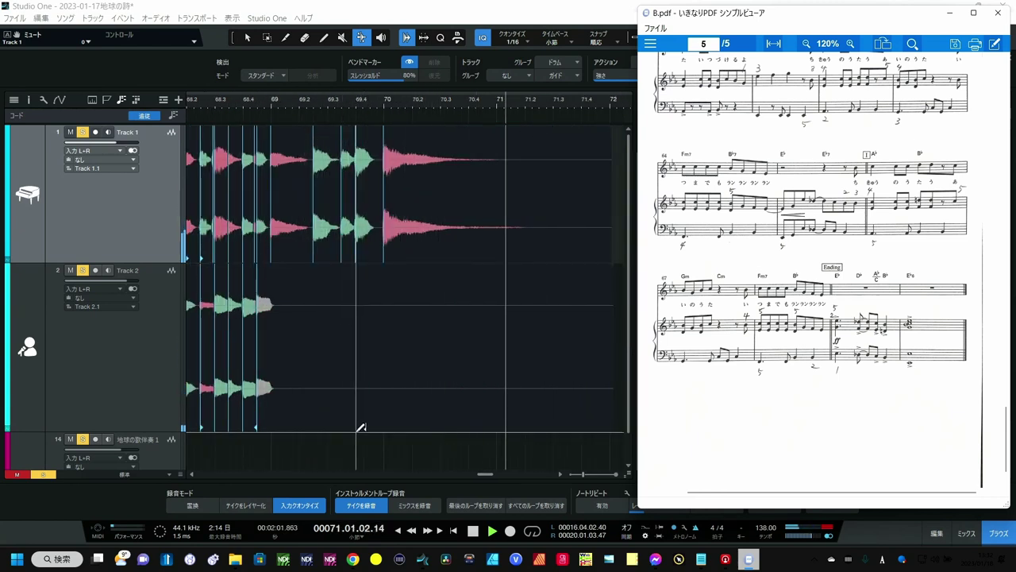
{"action": "left_click", "coordinate": [475, 534]}
Fit the whole song in view, minimize the score and play the corrected tracks through to the end near bar 72.
{"action": "key", "text": "shift+f"}
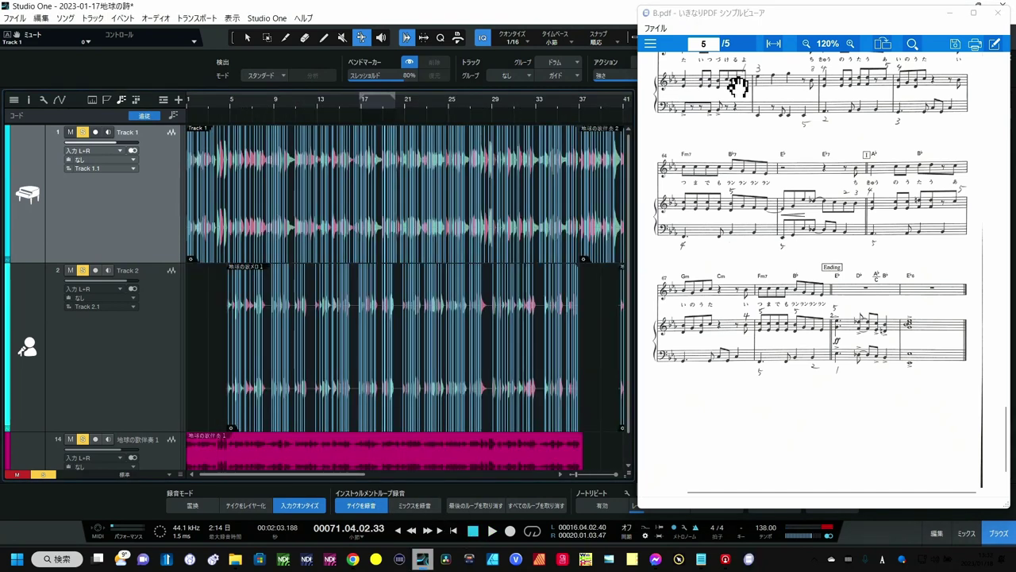
{"action": "left_click", "coordinate": [951, 14]}
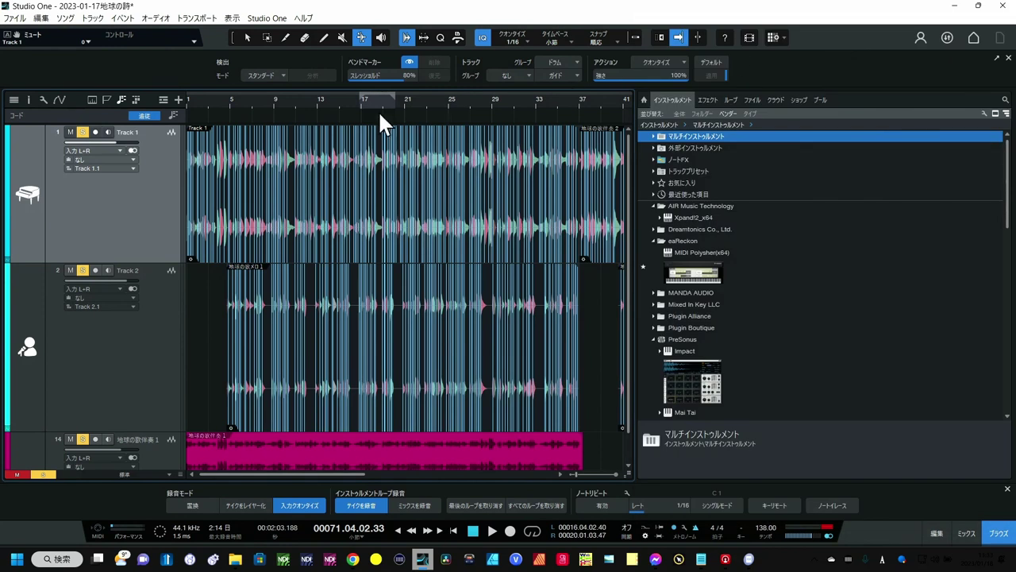
{"action": "left_click", "coordinate": [492, 530]}
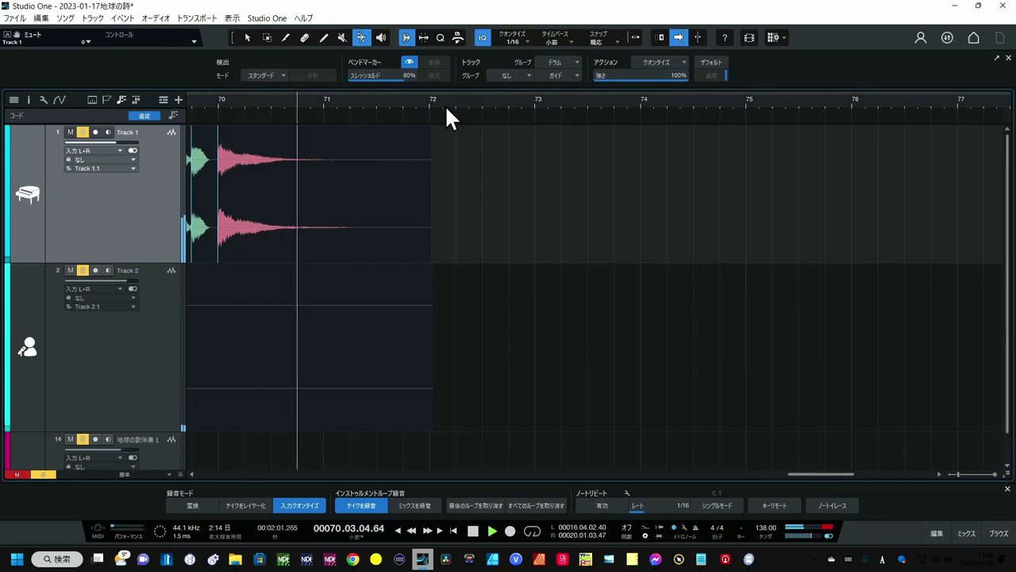
{"action": "key", "text": "space"}
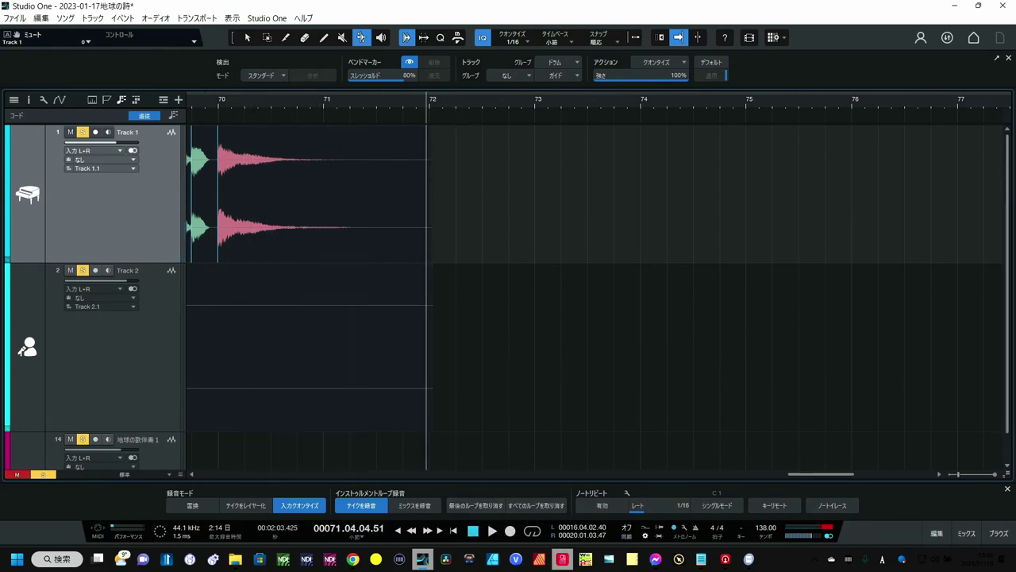
Reopen the B.pdf score, center its window and enlarge page 2 to 207% around the third measure of the first line.
{"action": "left_click", "coordinate": [748, 559]}
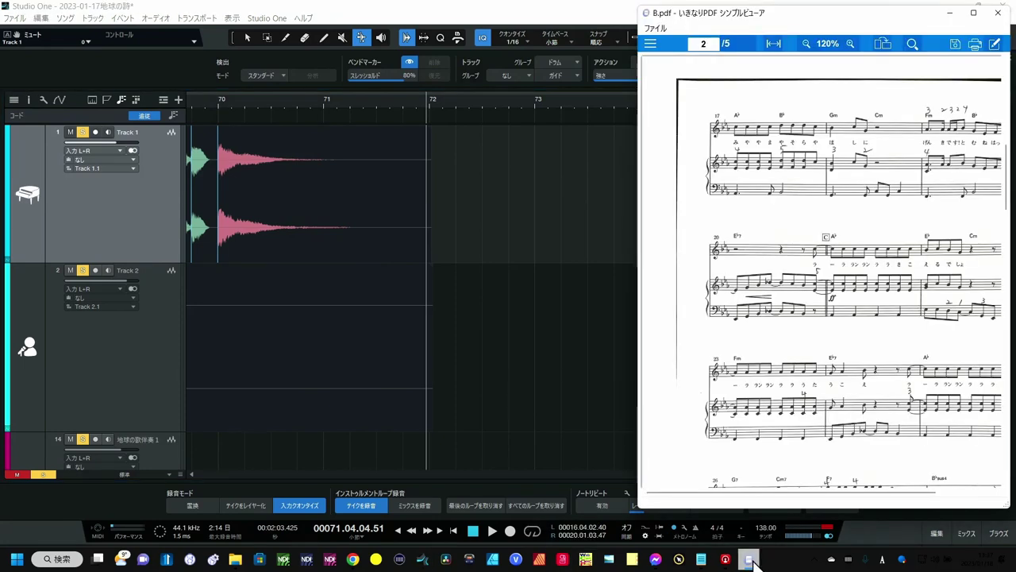
{"action": "left_click_drag", "start_coordinate": [905, 14], "coordinate": [662, 13]}
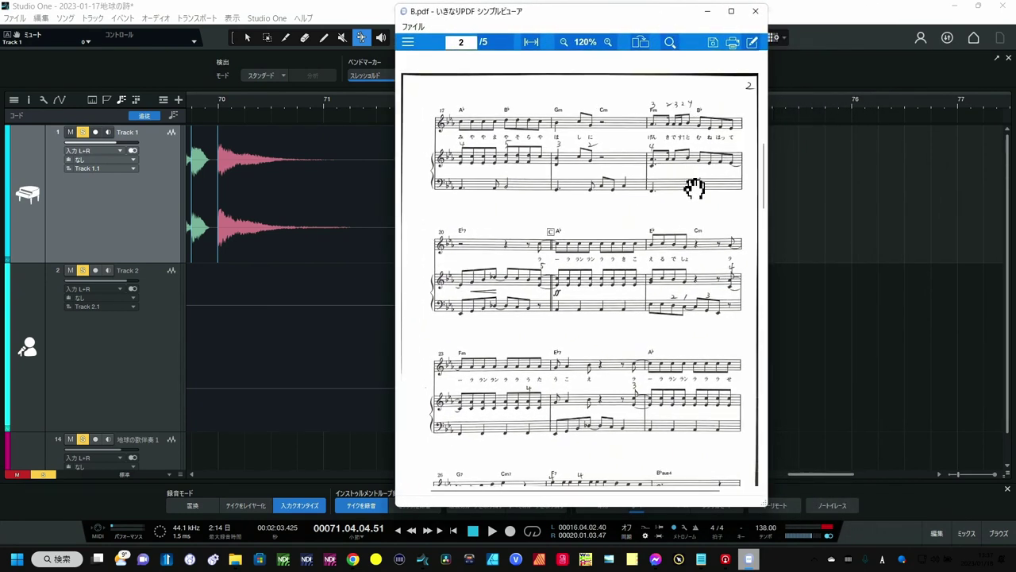
{"action": "scroll", "coordinate": [693, 187], "scroll_direction": "up", "scroll_amount": 2}
{"action": "scroll", "coordinate": [682, 170], "scroll_direction": "up", "scroll_amount": 2}
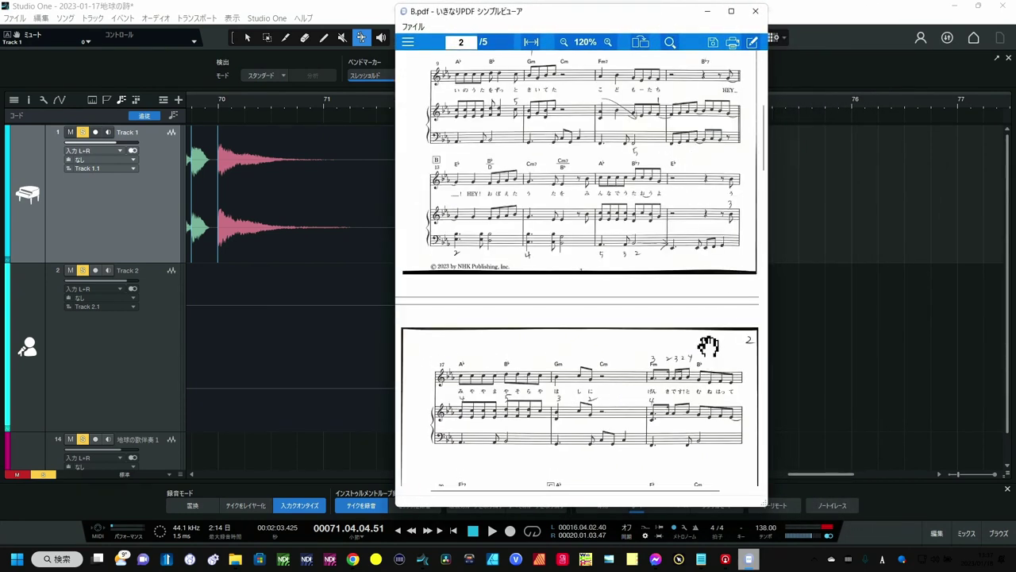
{"action": "scroll", "coordinate": [679, 338], "scroll_direction": "up", "scroll_amount": 5, "text": "ctrl"}
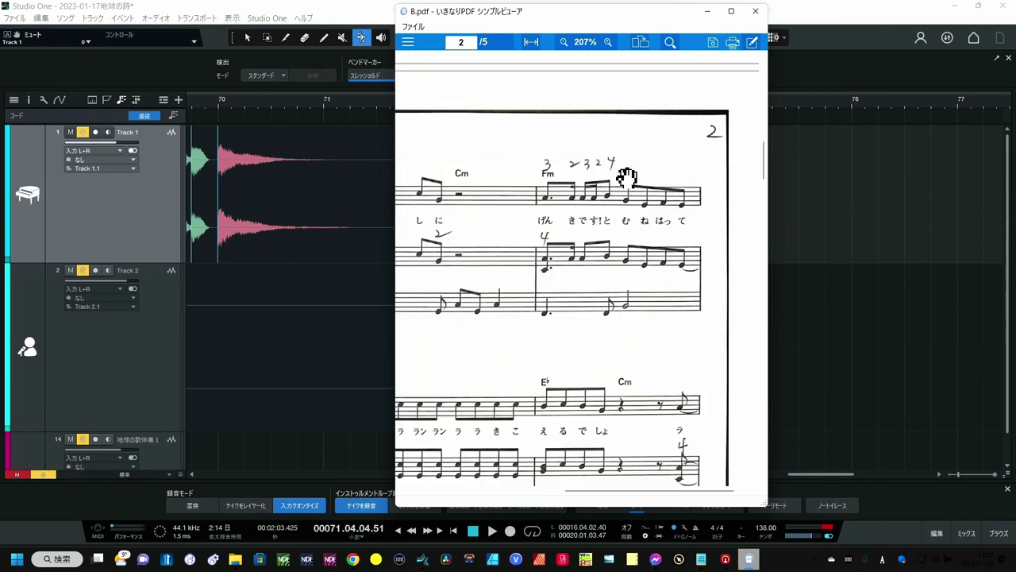